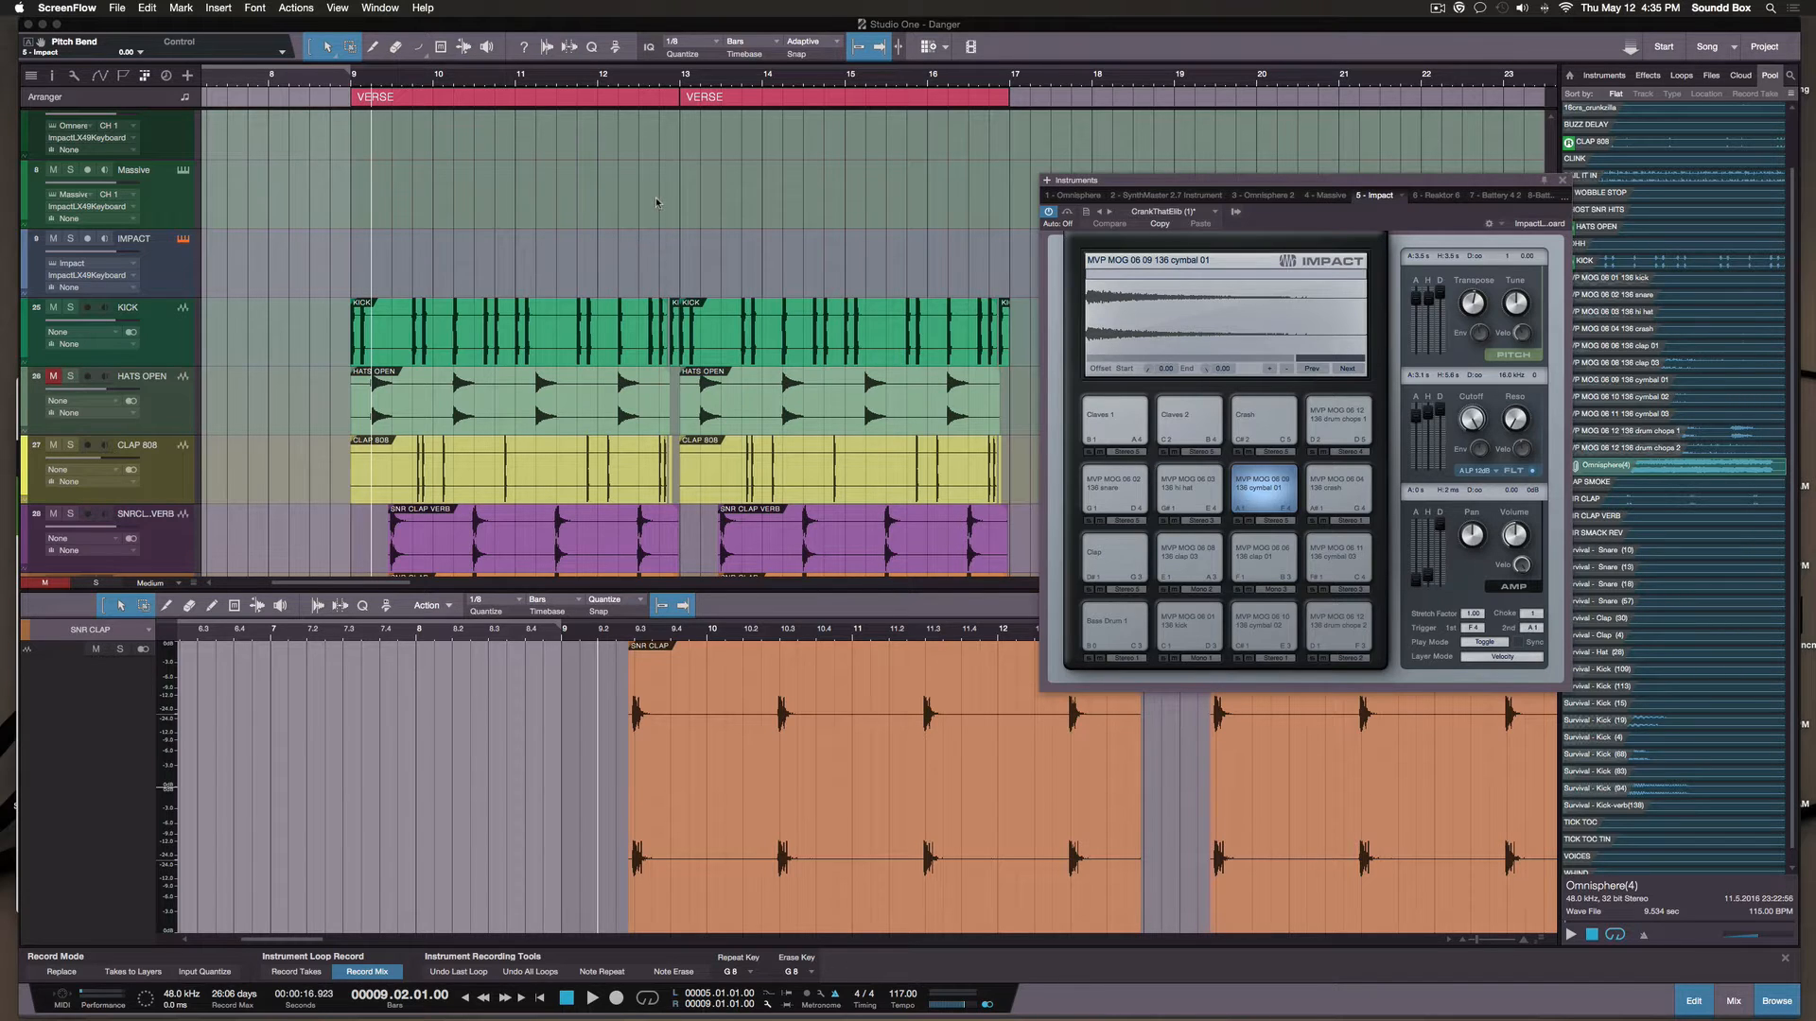
Move the floating Impact instrument window off the browser so it sits over the arrangement
left_click_drag(1282, 189, 1122, 147)
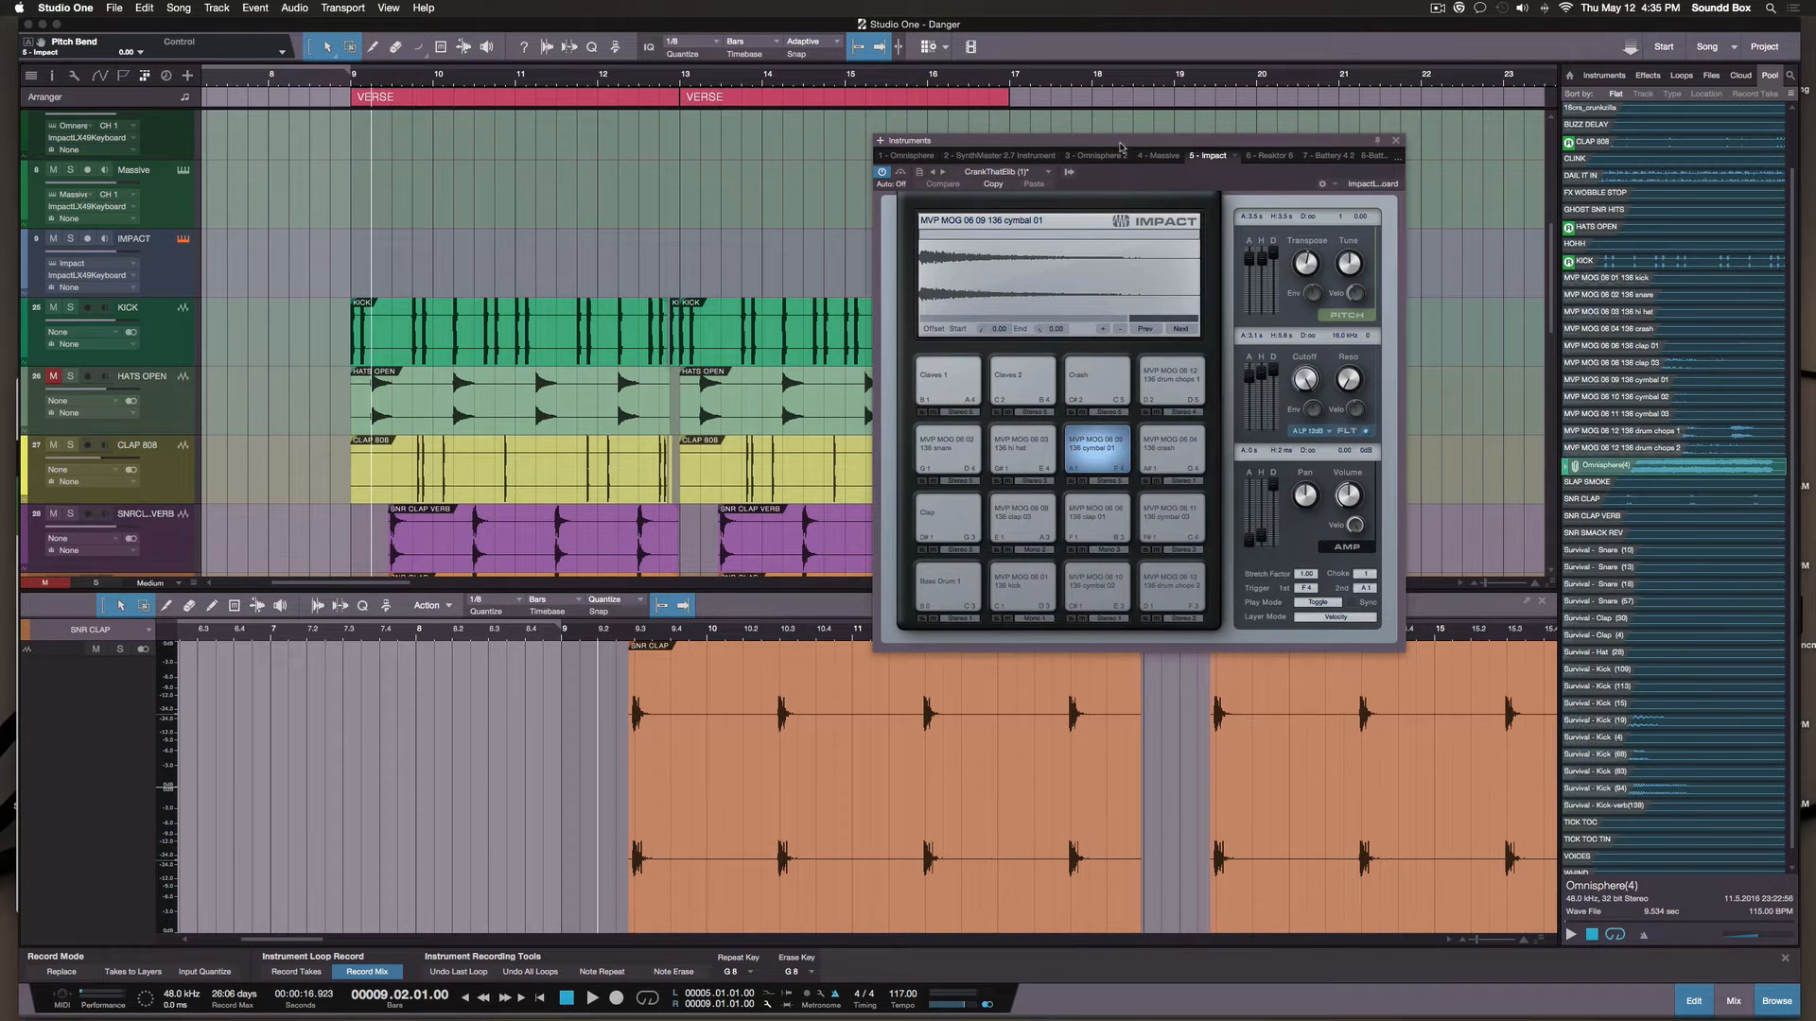
left_click_drag(1111, 146, 1161, 139)
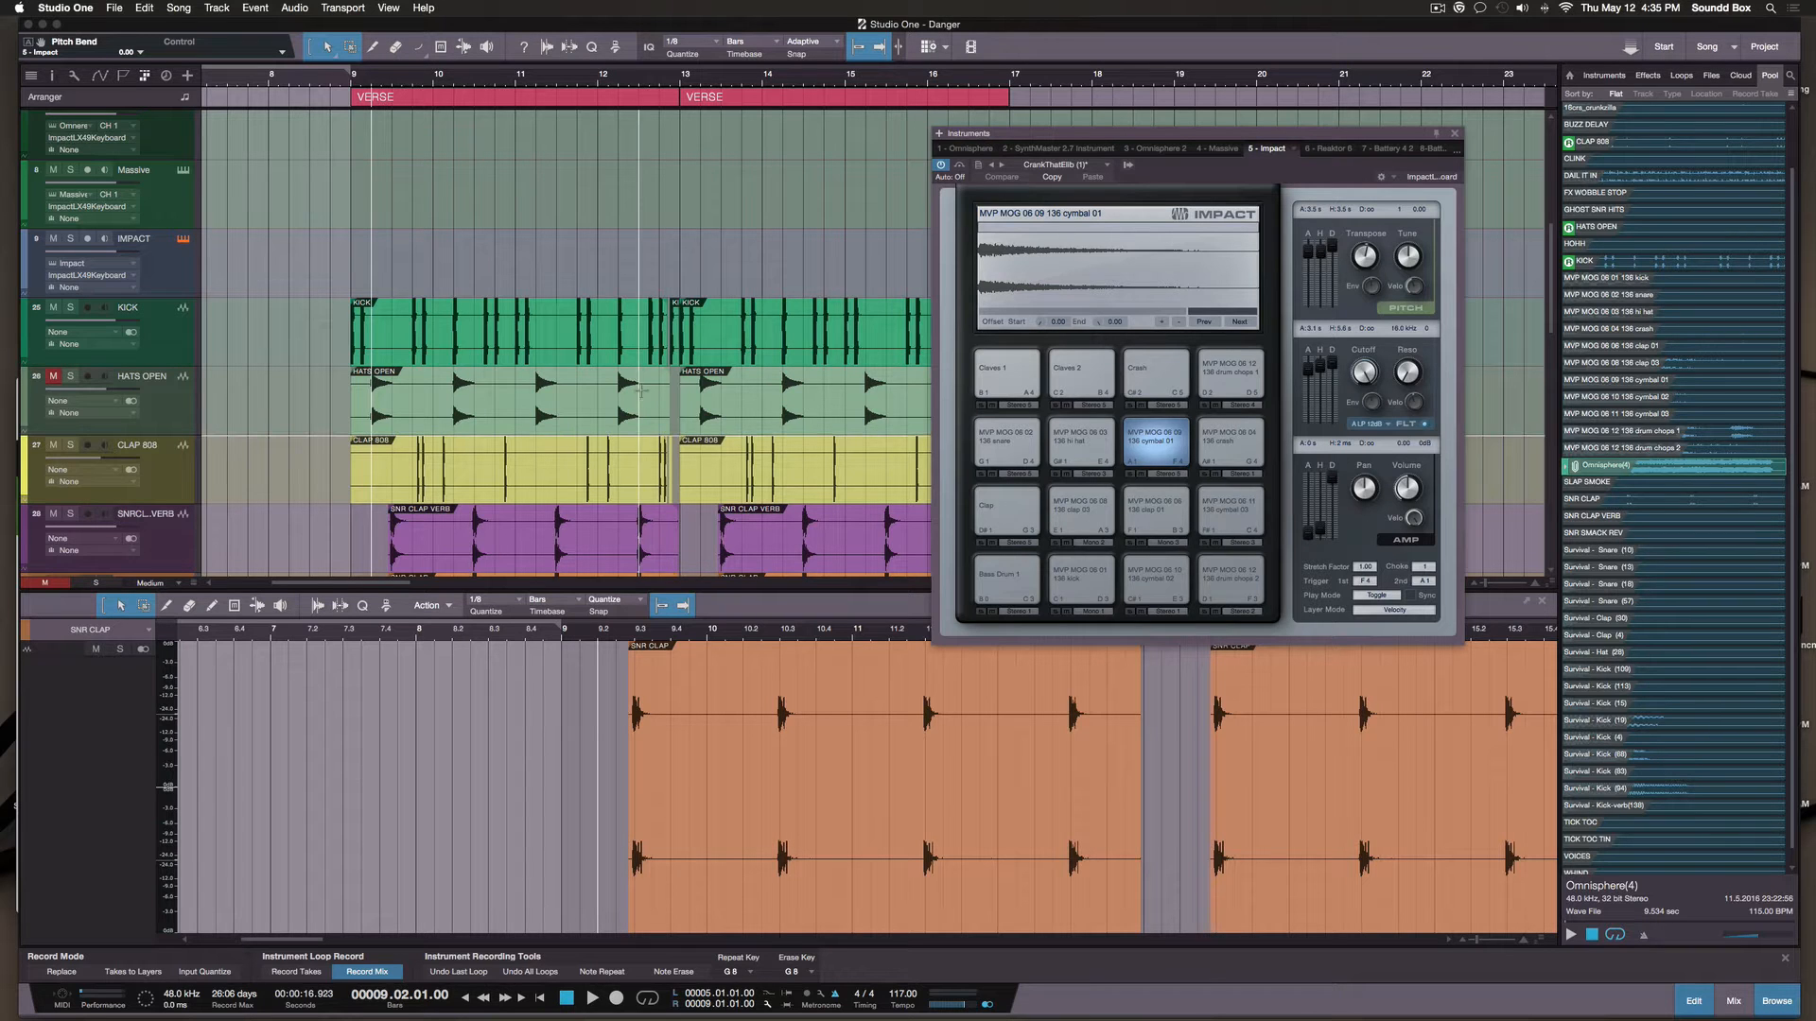
scroll(629, 397, "down", 3)
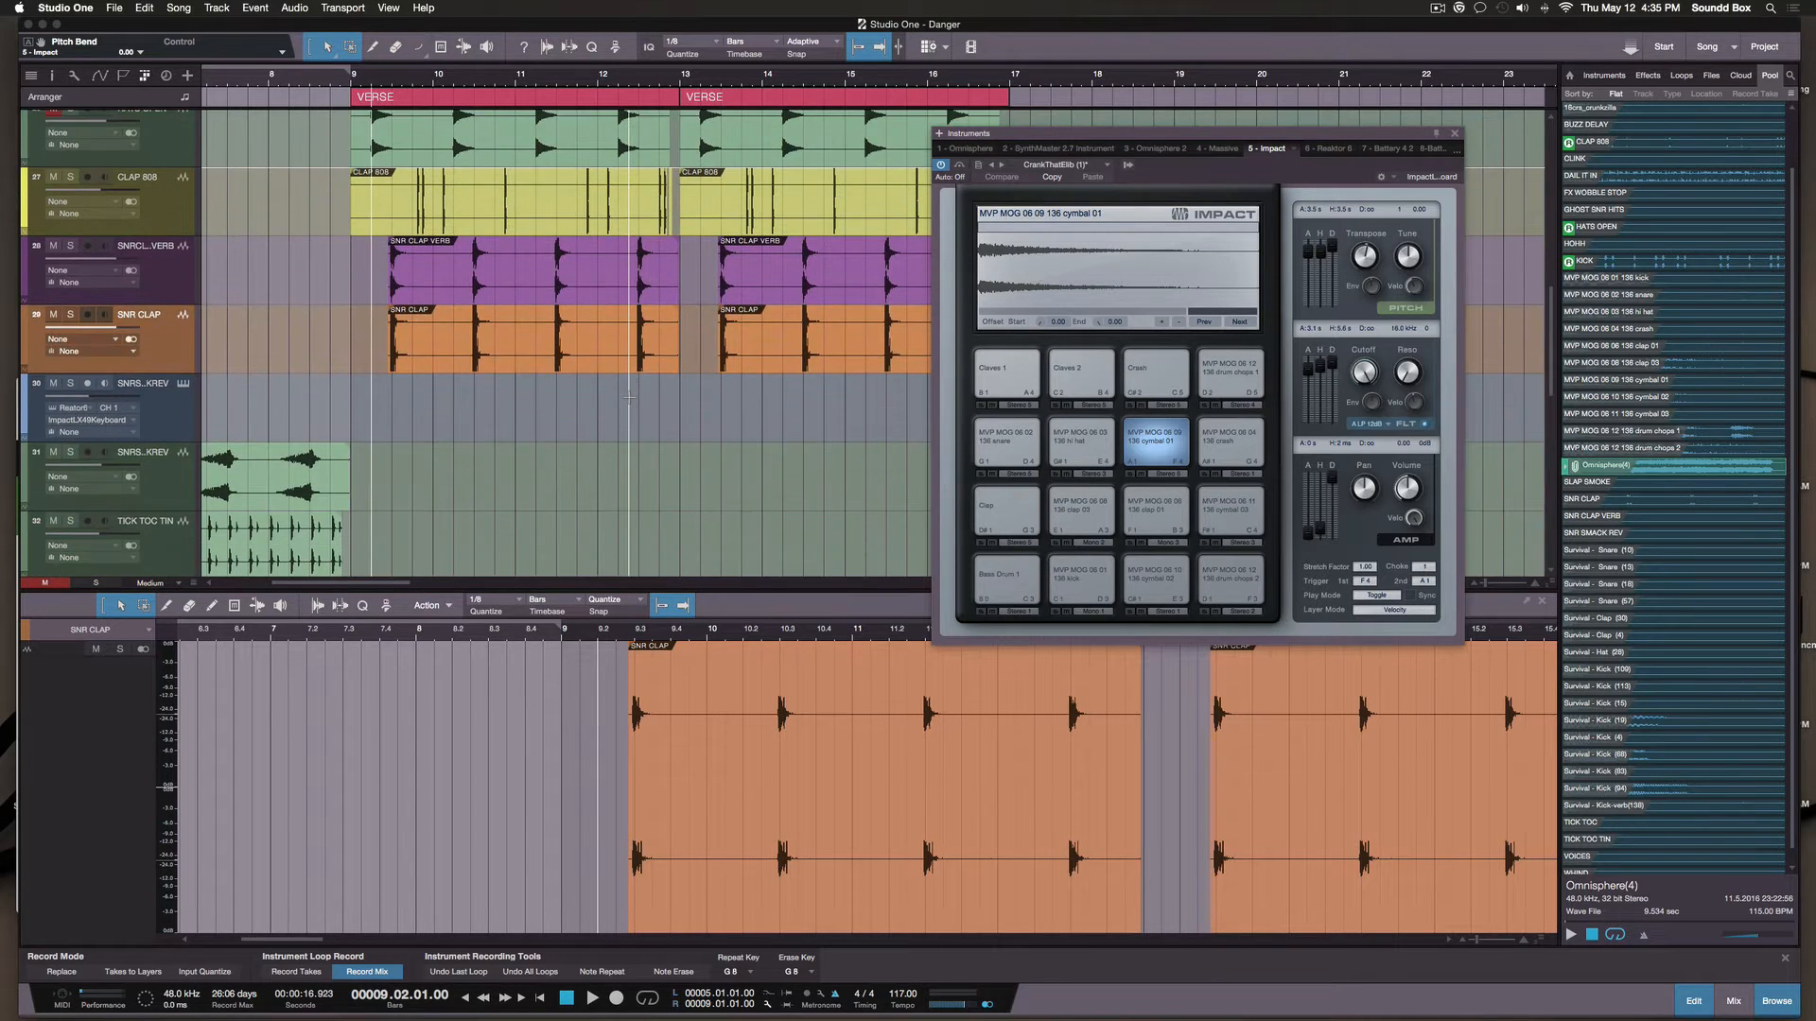
scroll(629, 398, "up", 2)
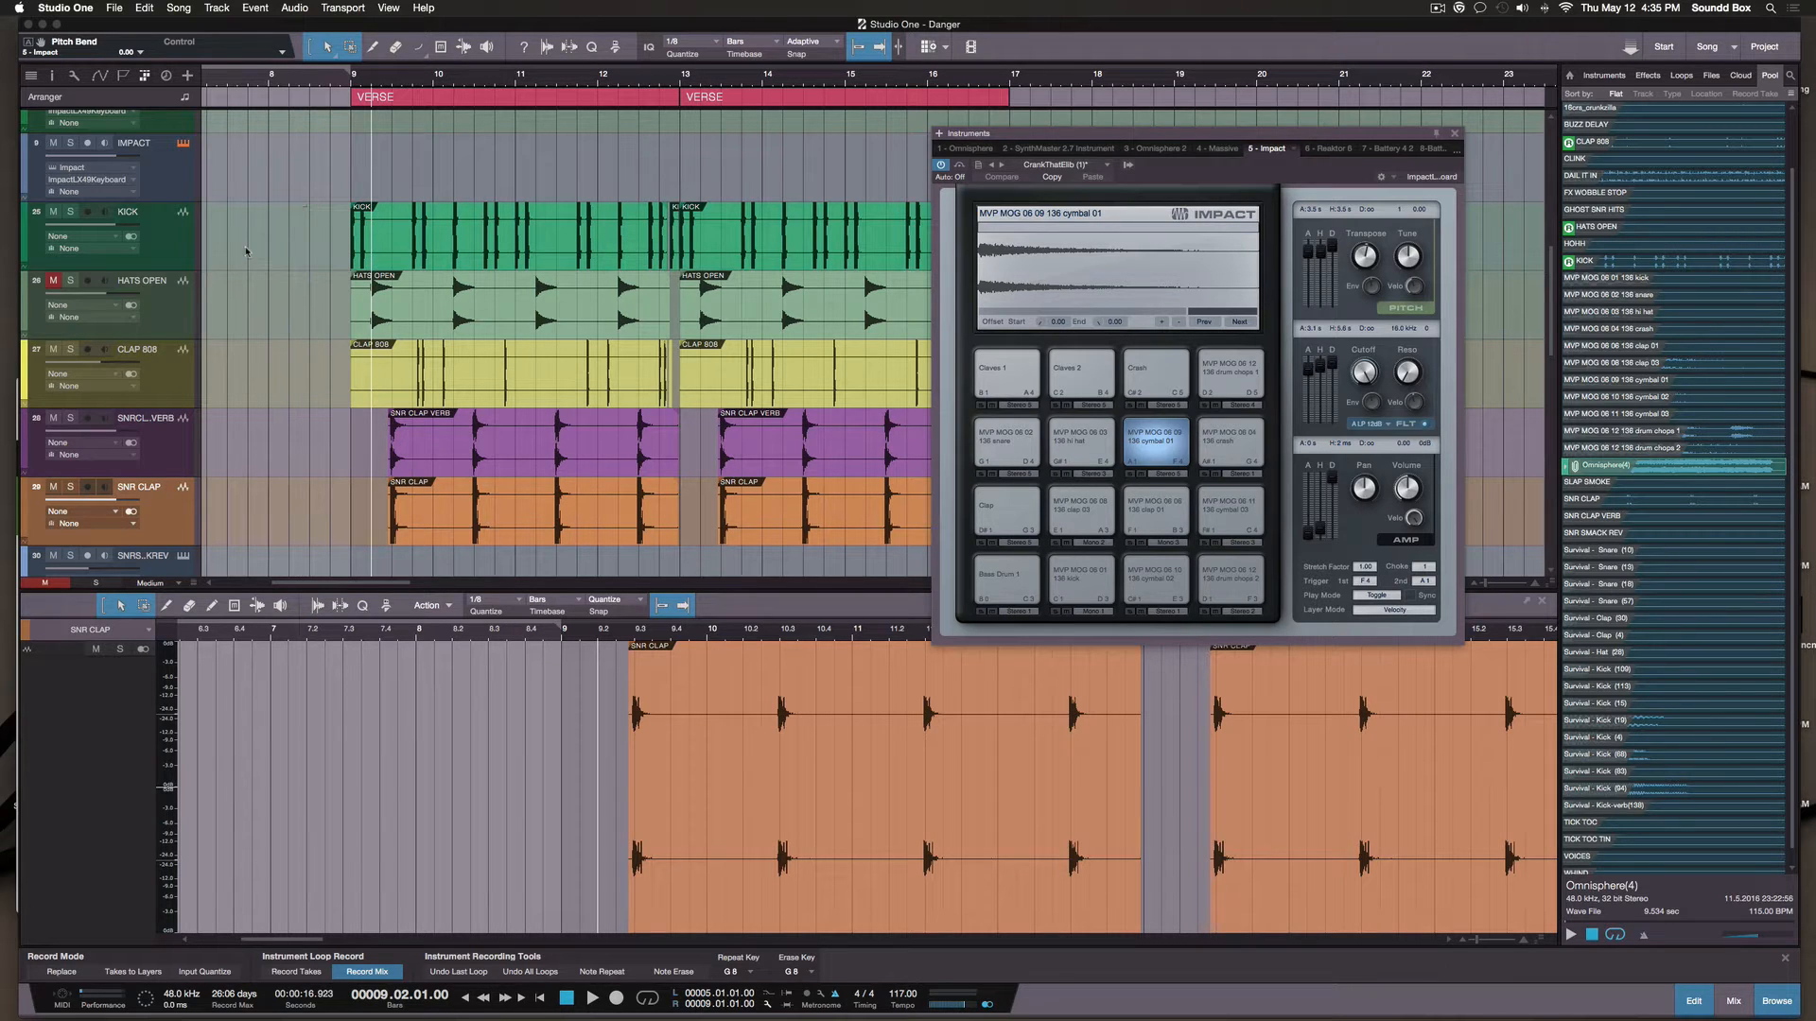
Unmute the HATS OPEN track and listen to it from bar 9 within the beat and soloed, clearing the solo when done
left_click(53, 280)
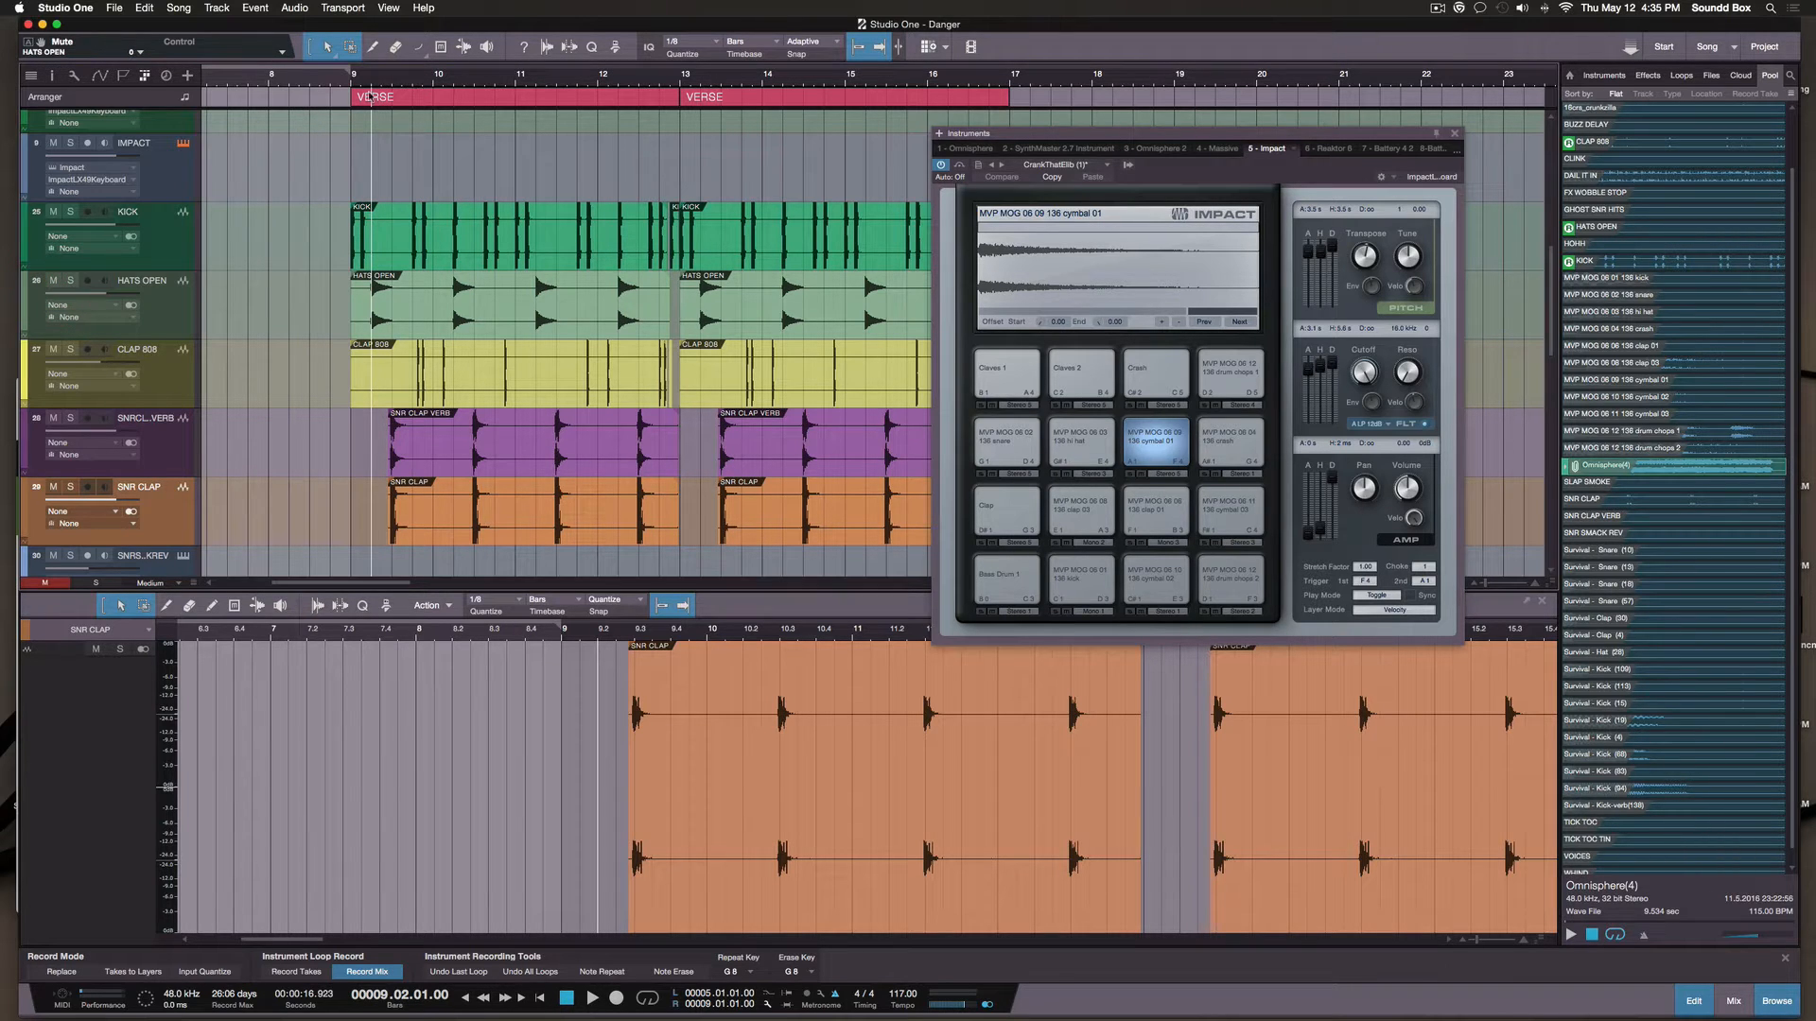
left_click(350, 85)
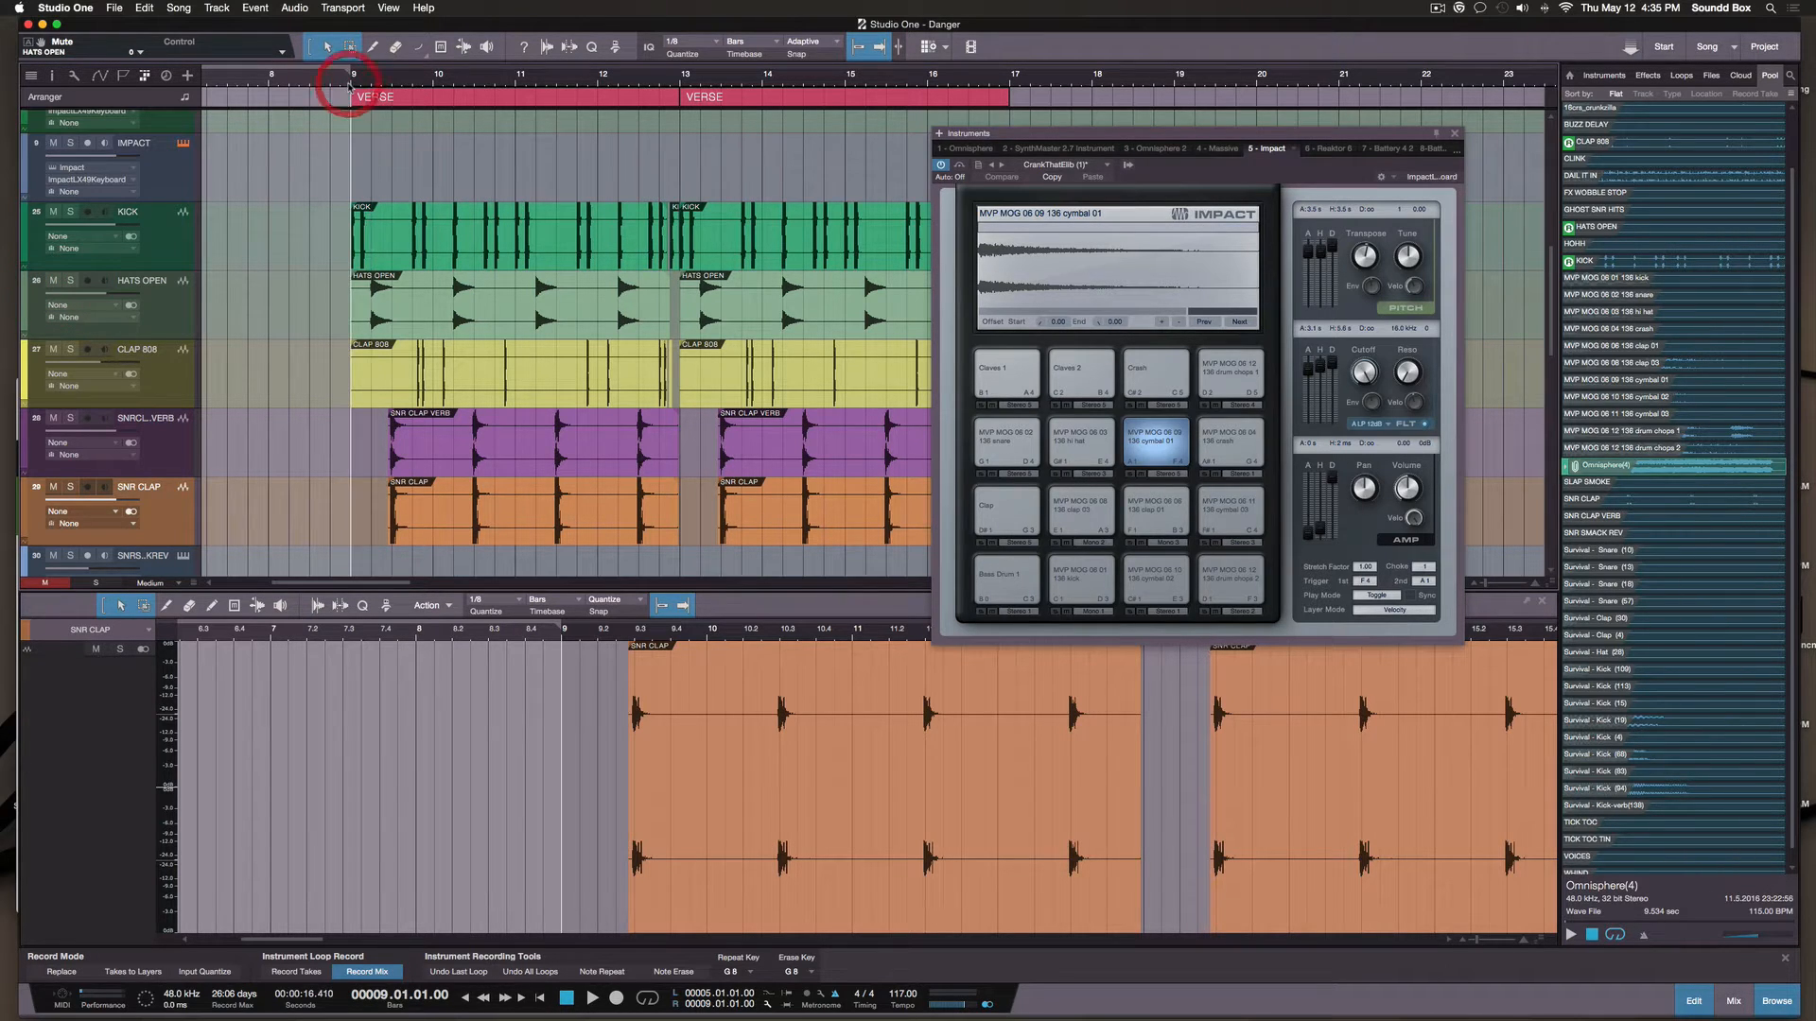
left_click(171, 314)
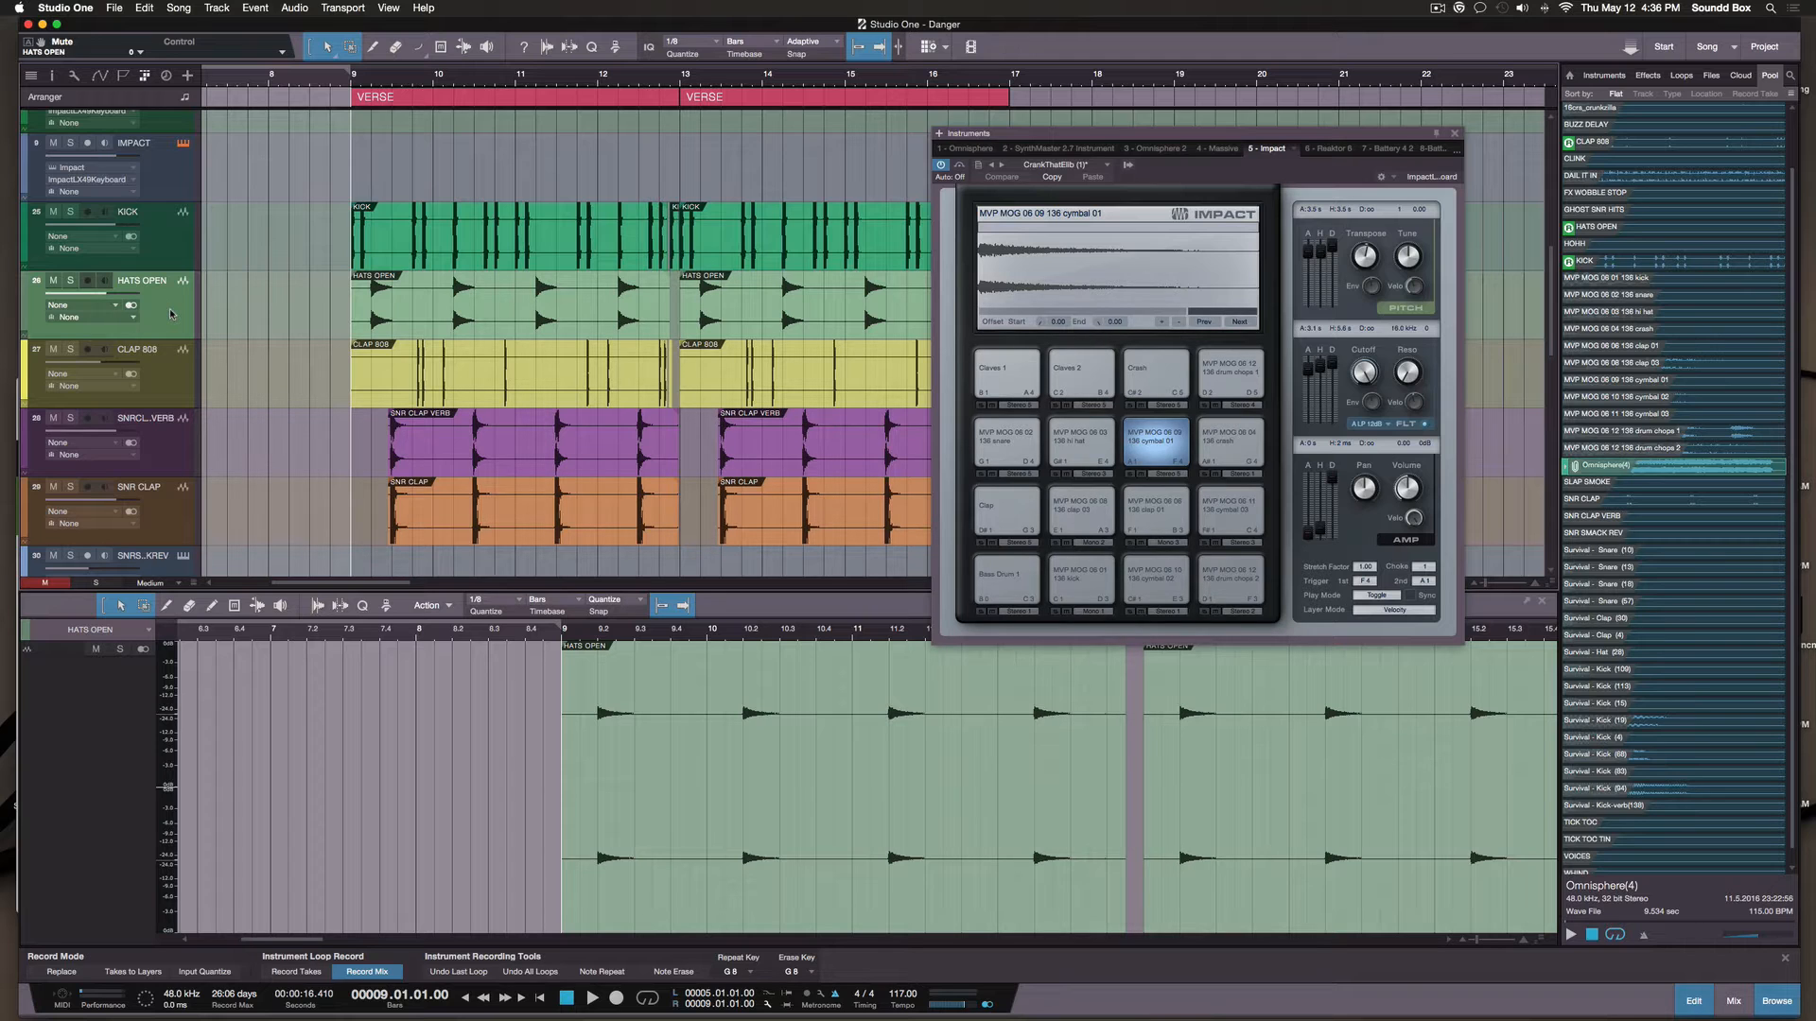
key("space")
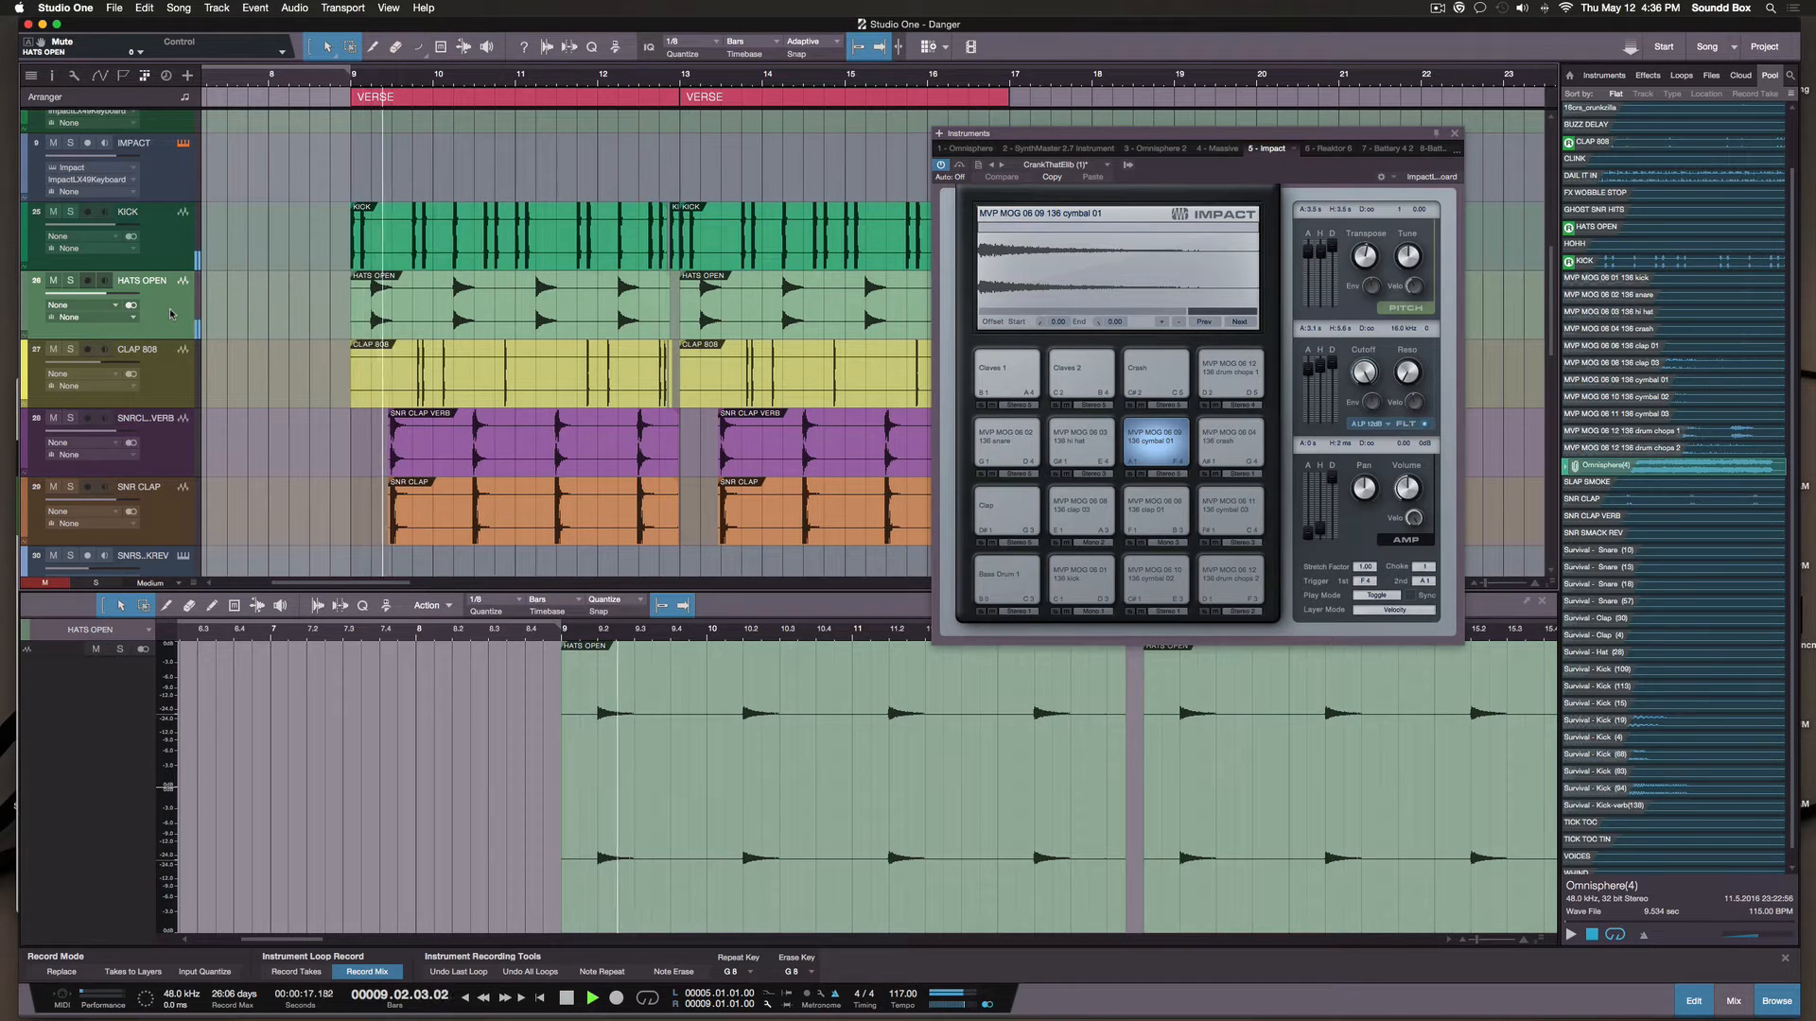
left_click(116, 295)
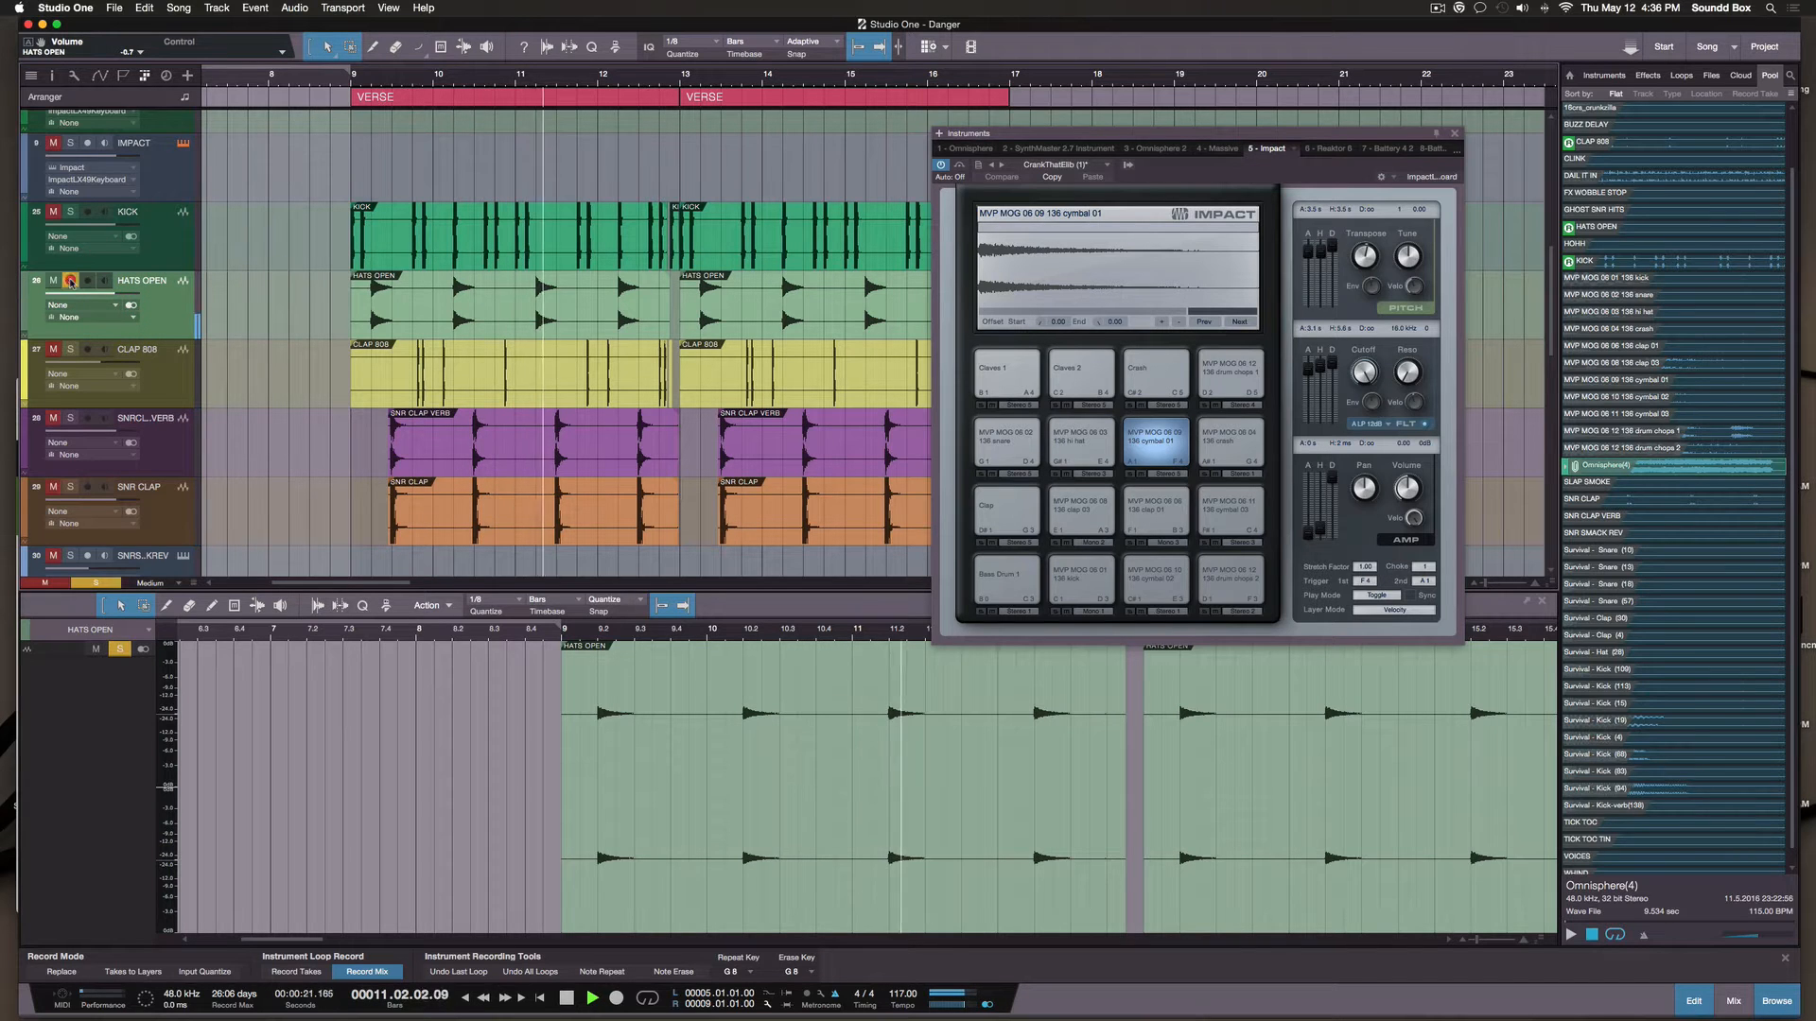
left_click(71, 281)
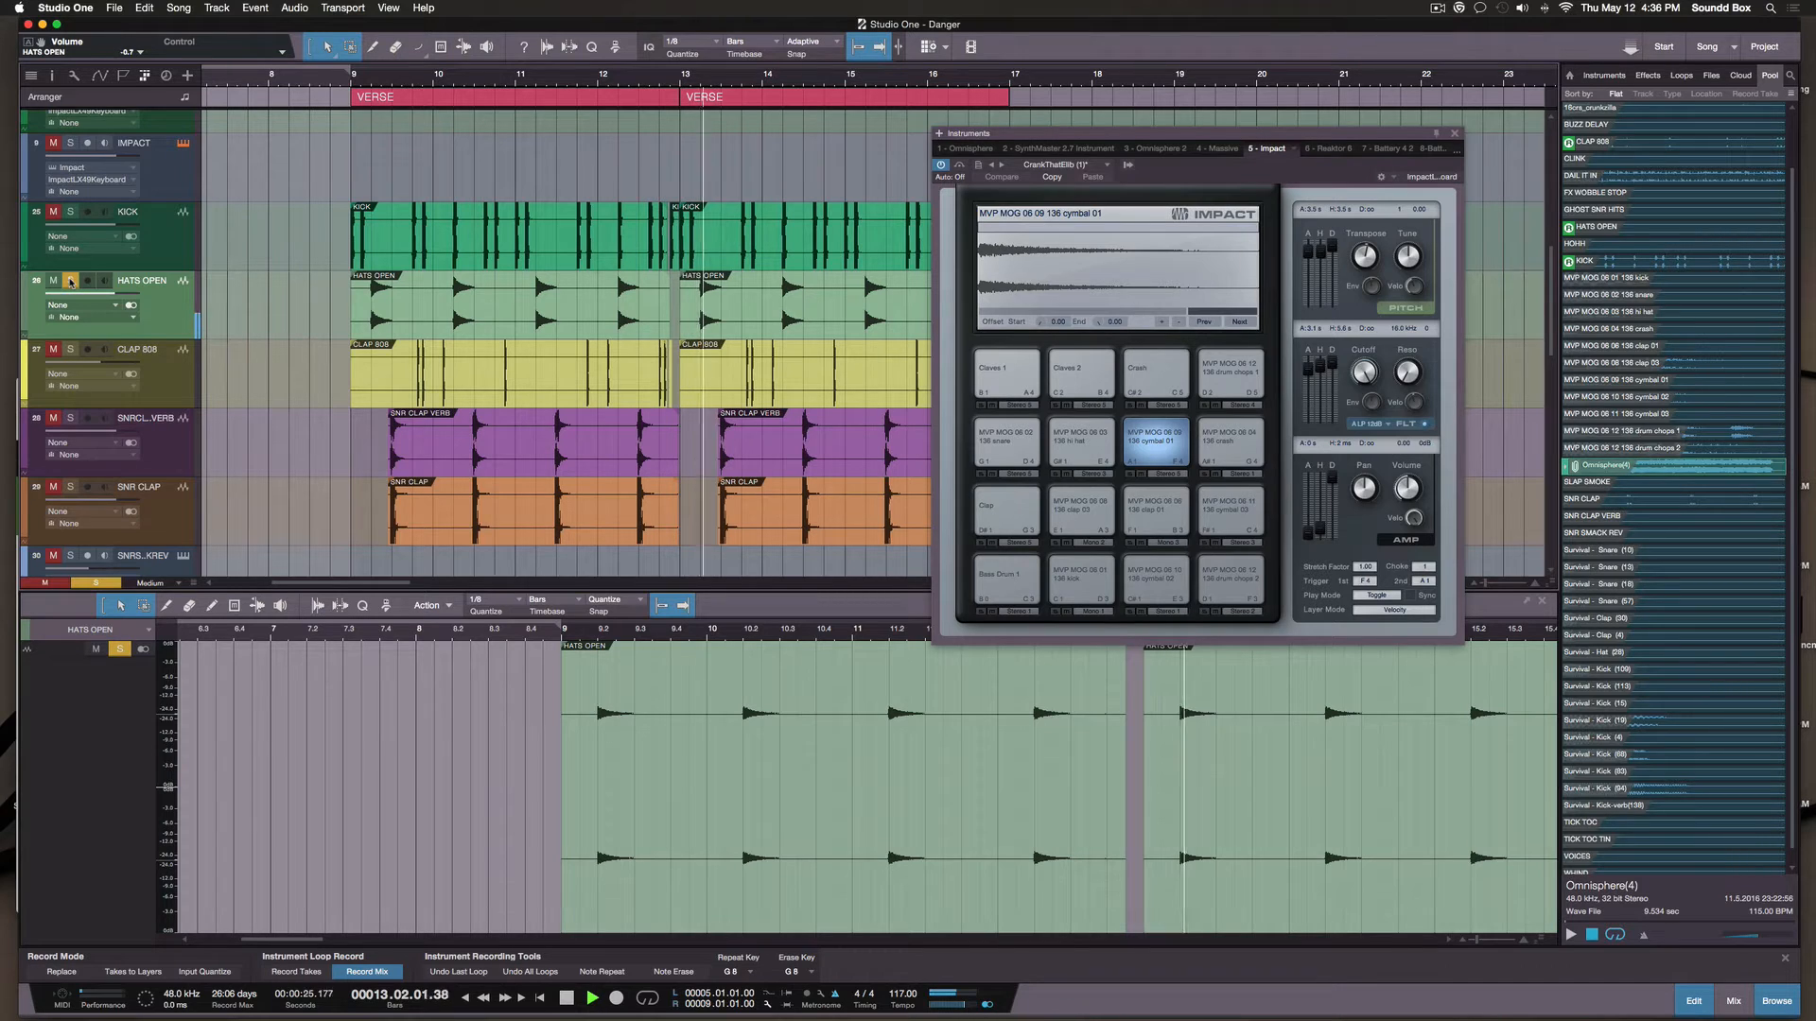
key("space")
left_click(71, 281)
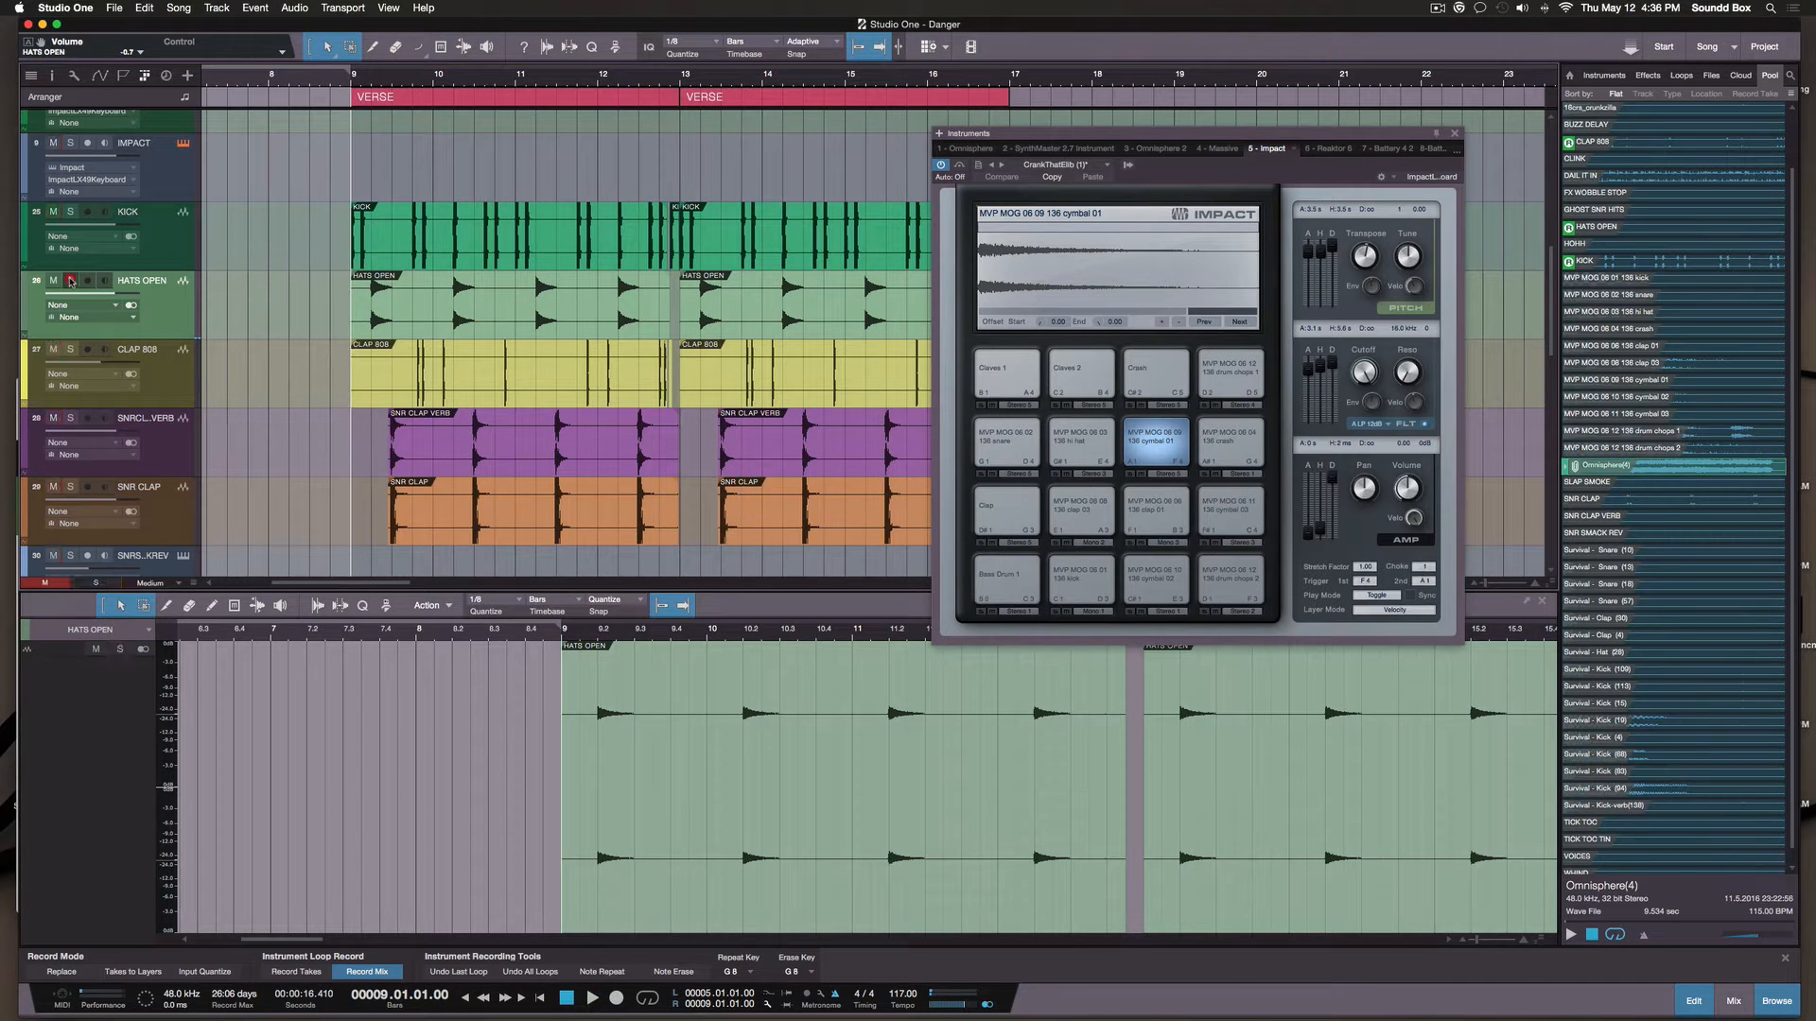
Mute the HATS OPEN track and select the IMPACT instrument track for playing
scroll(209, 314, "right", 5)
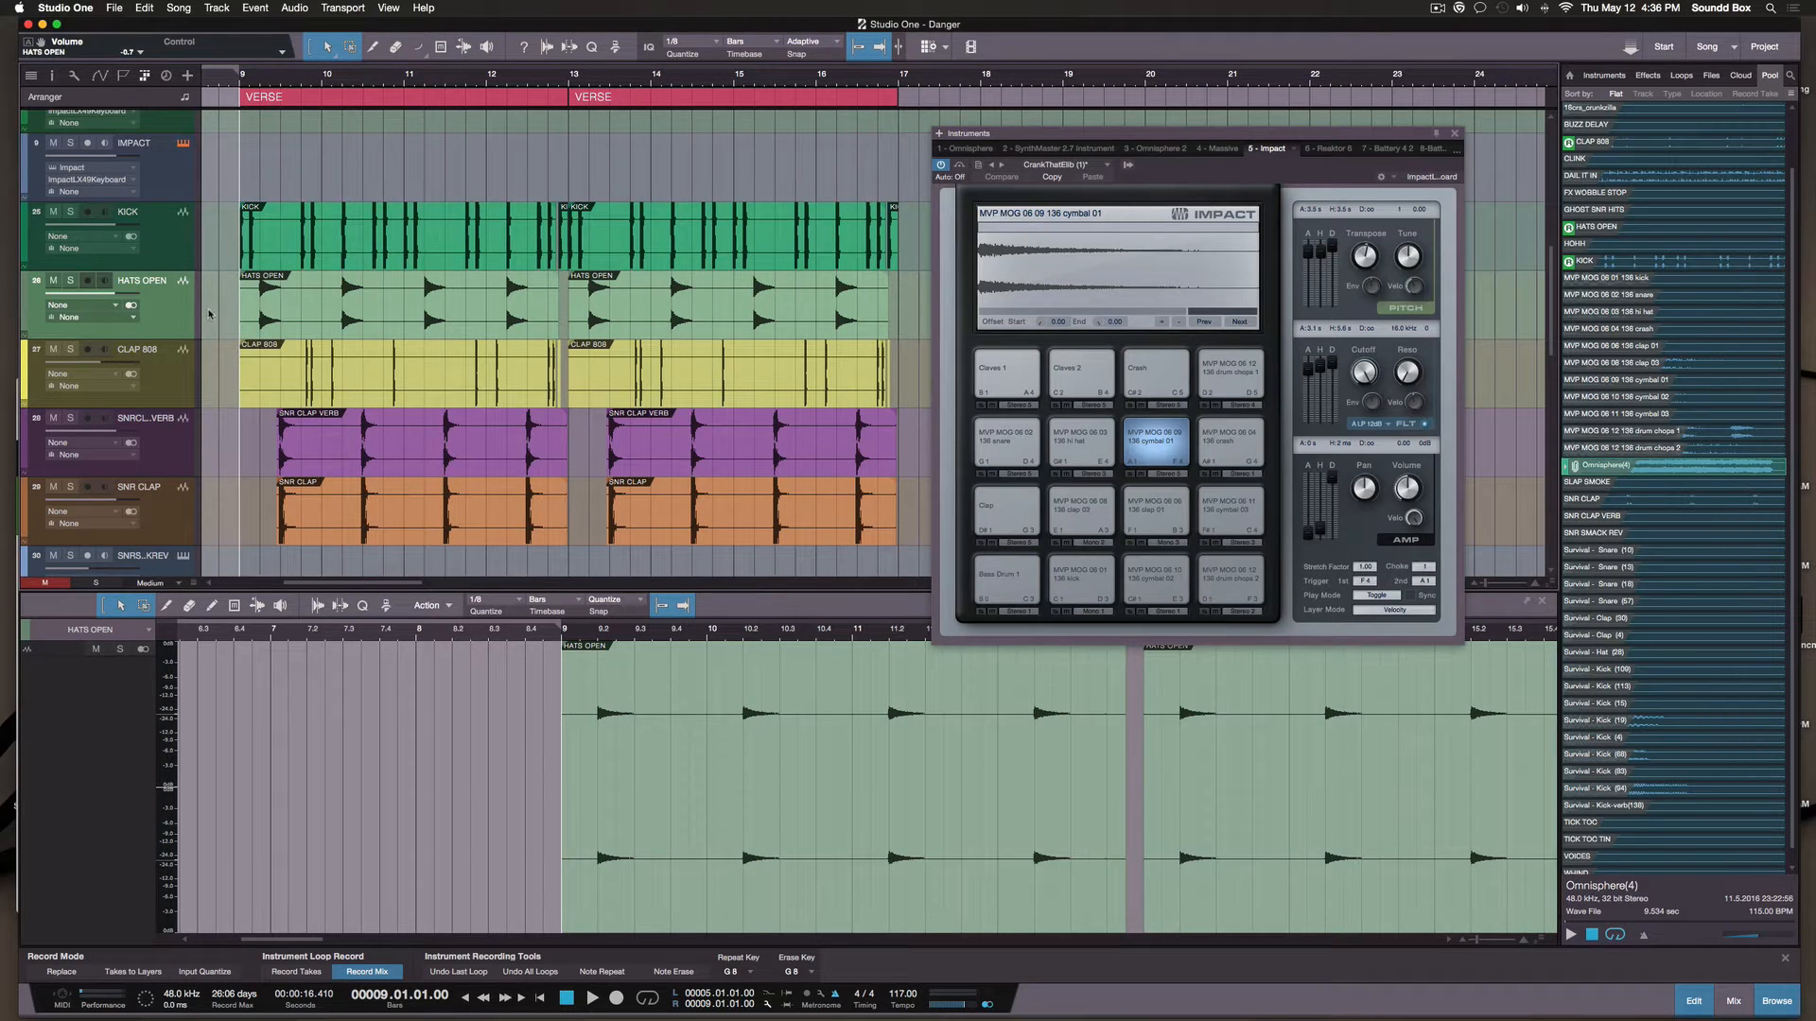
left_click(344, 318)
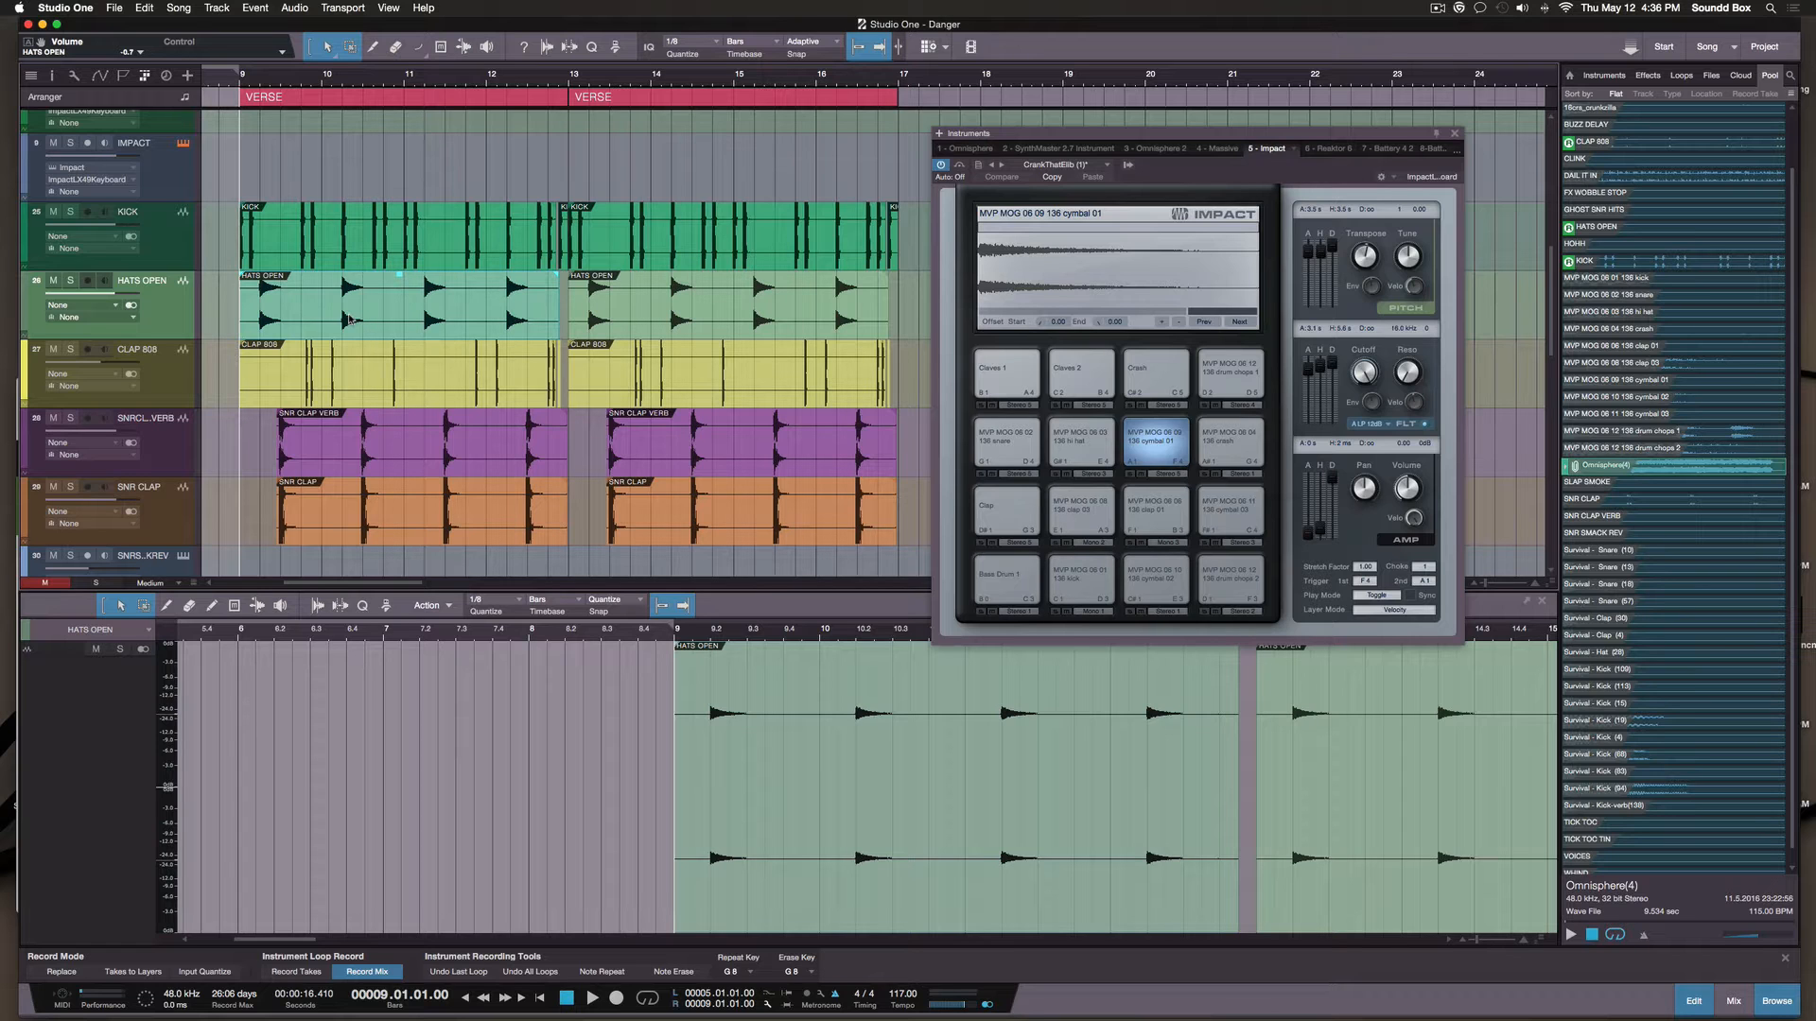
scroll(303, 280, "up", 3)
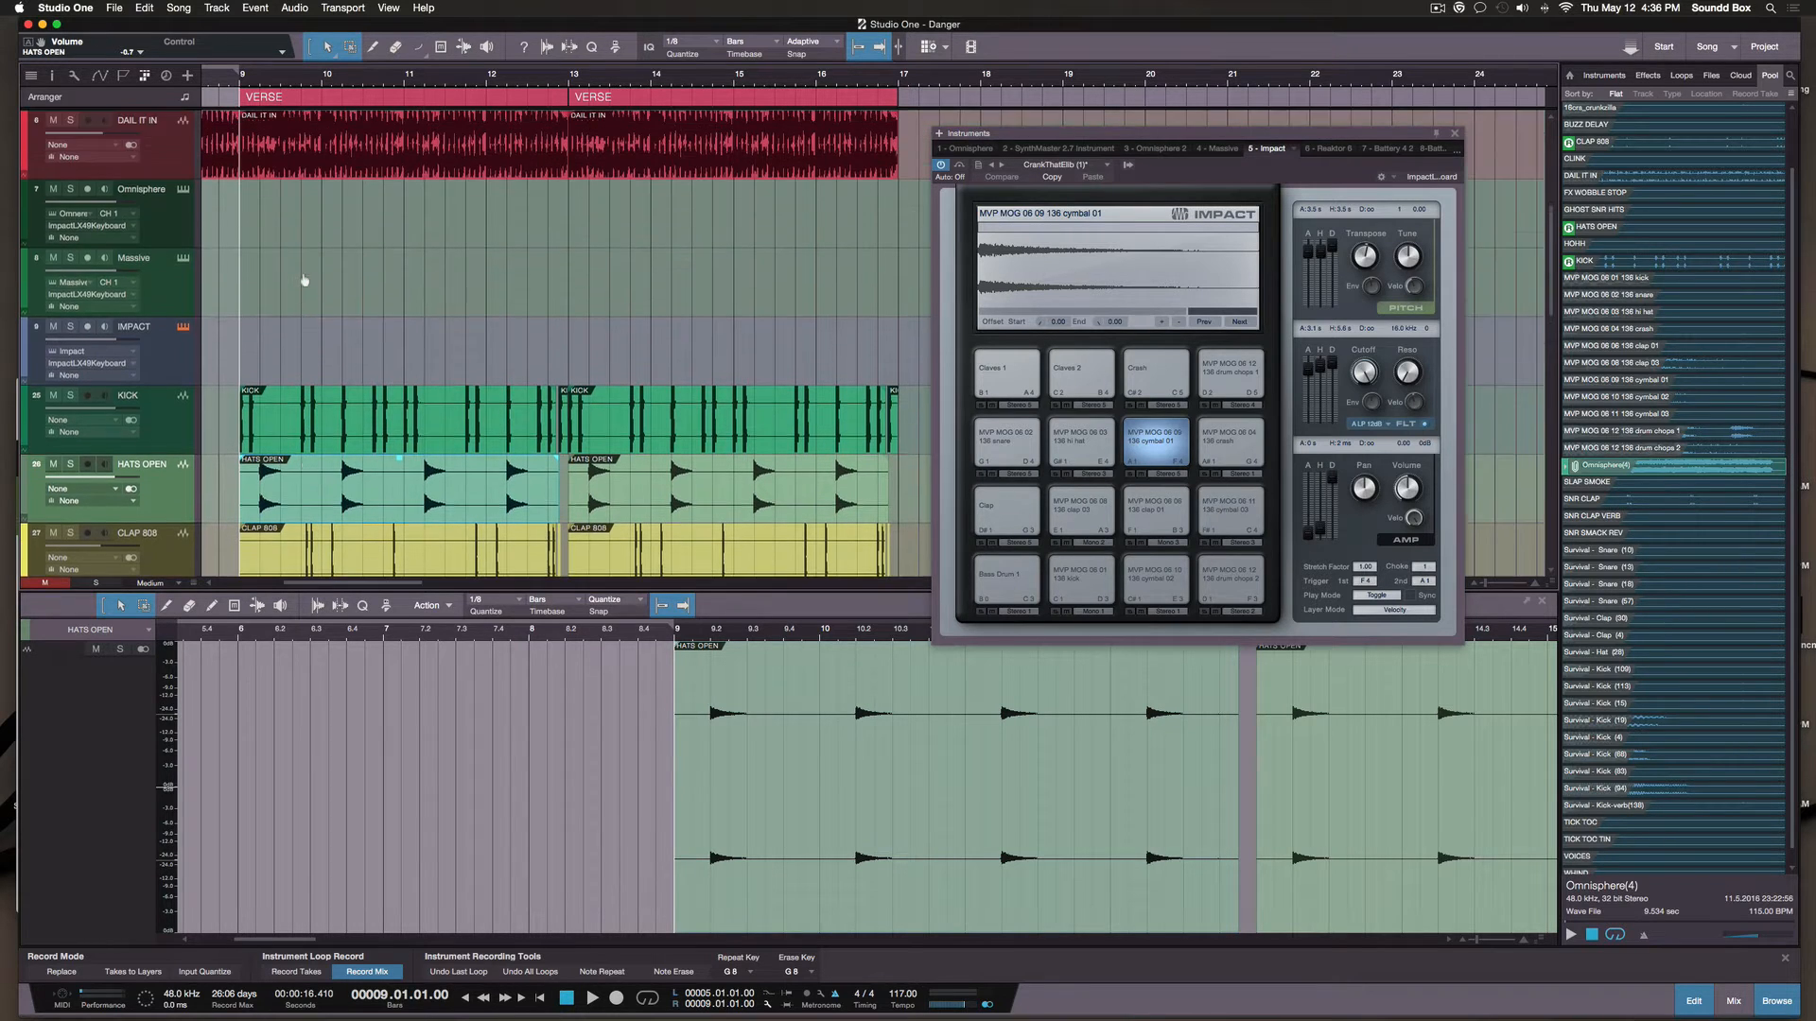
scroll(304, 280, "down", 1)
left_click(54, 396)
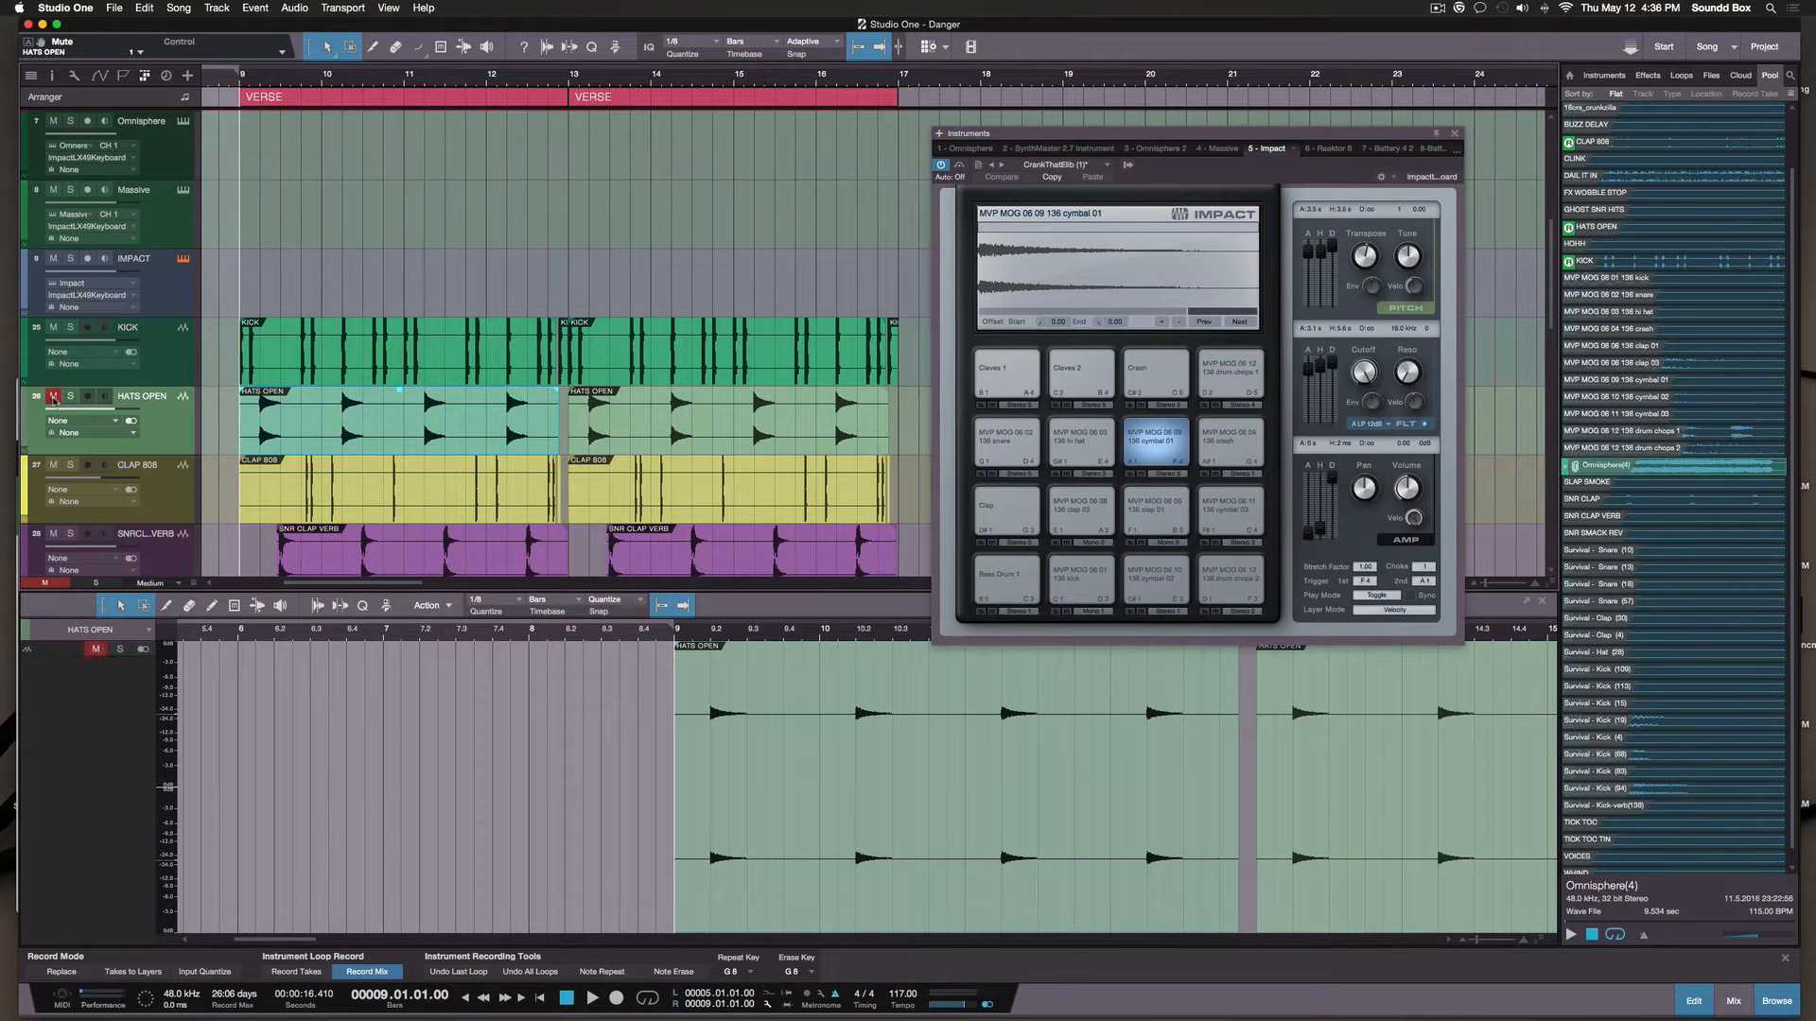
scroll(157, 293, "up", 1)
left_click(163, 312)
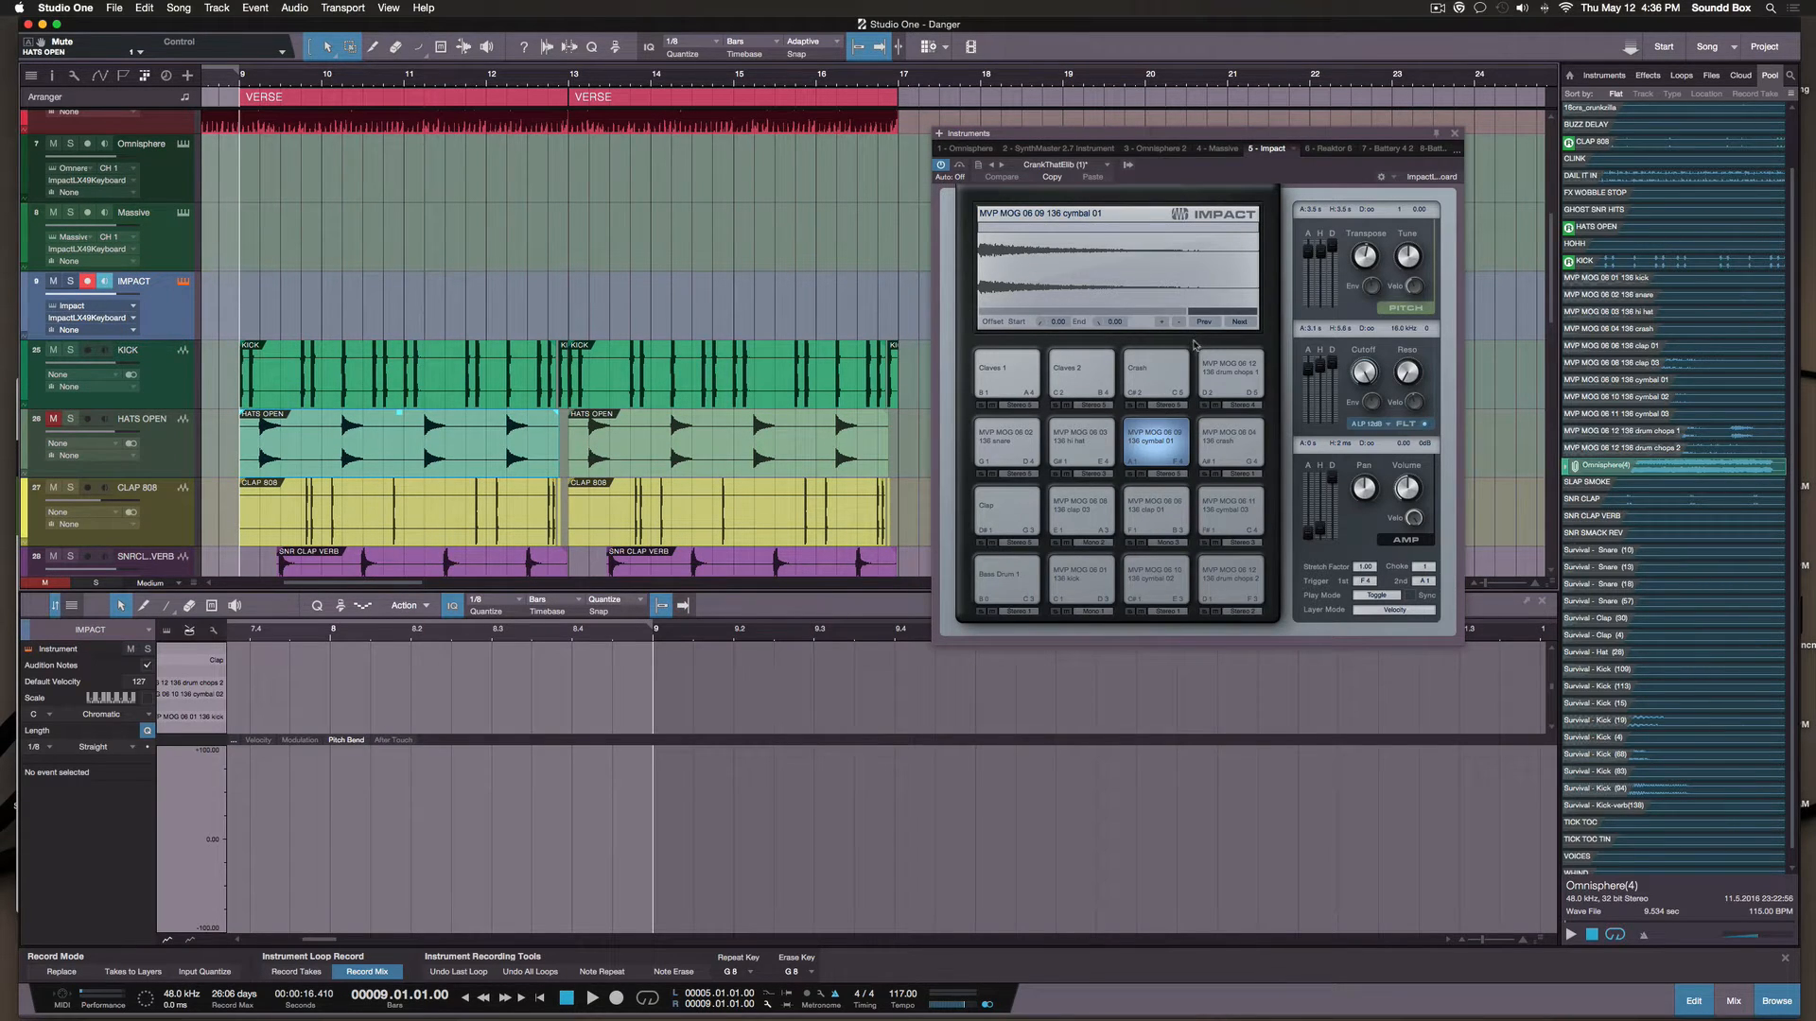
Set the cymbal 01 pad's play mode to One Shot Poly and try it with the beat playing from bar 9
left_click(1173, 442)
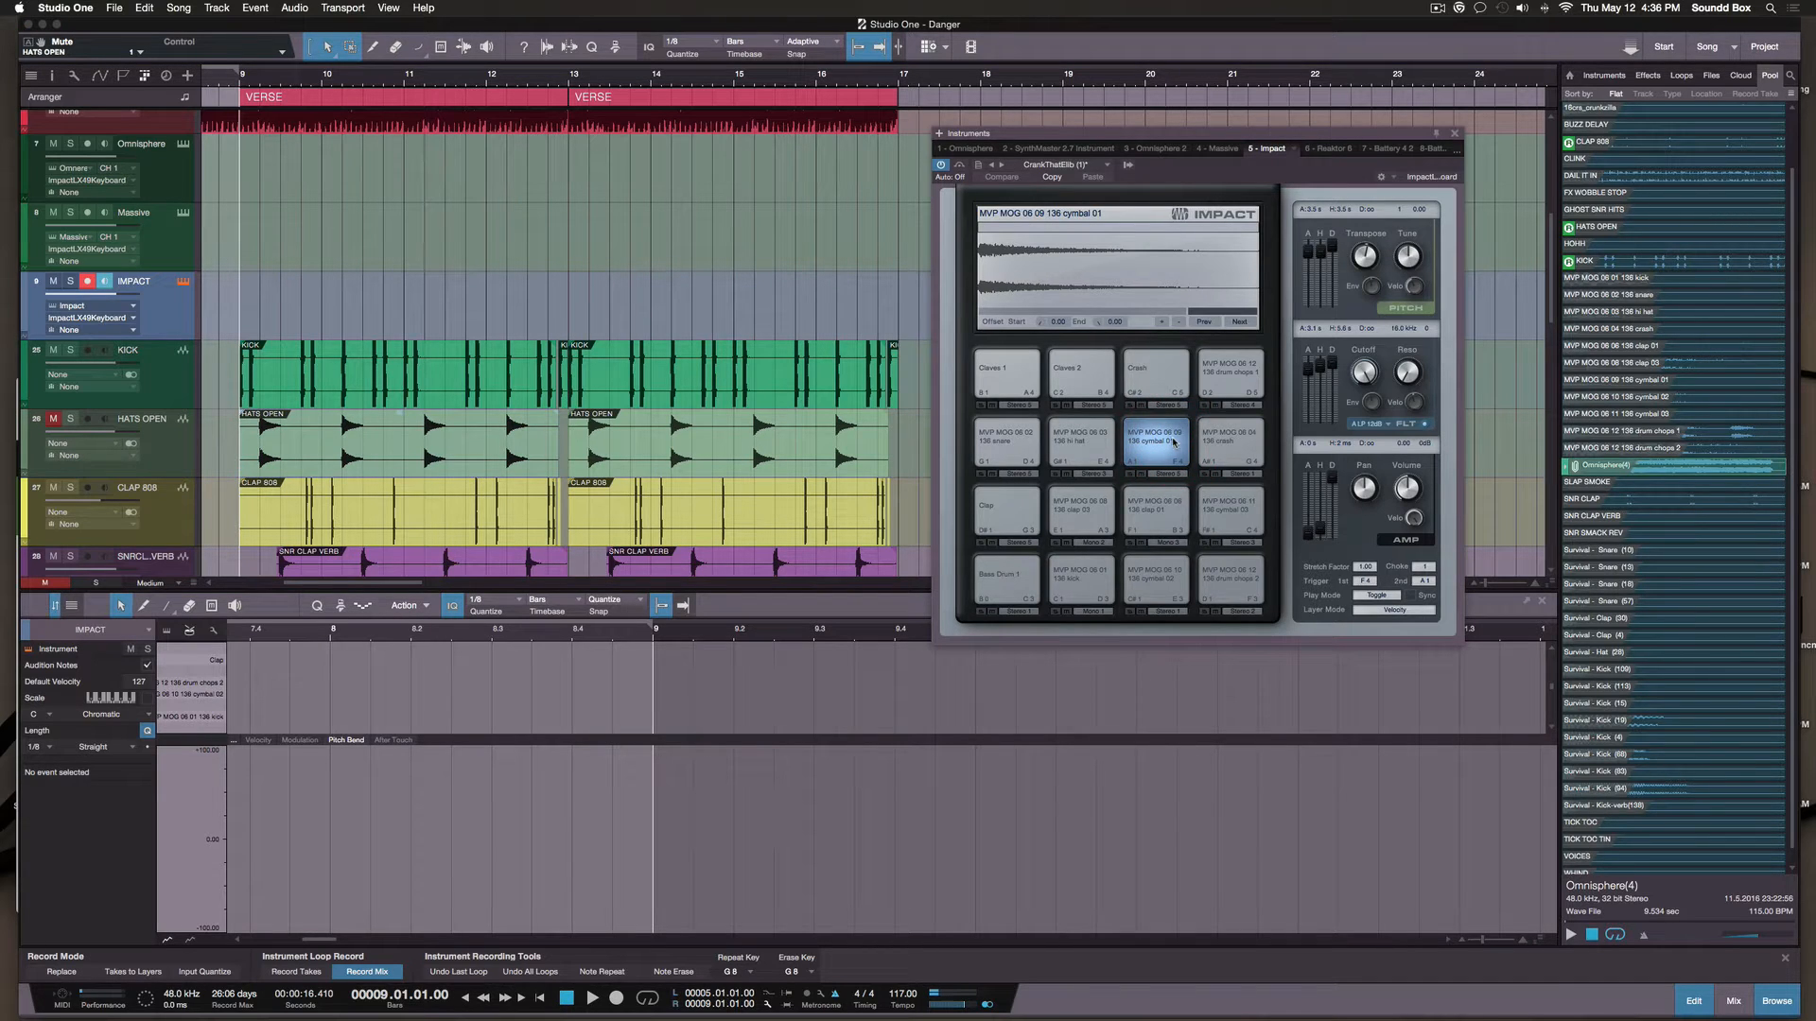
left_click(1172, 441)
left_click(1390, 597)
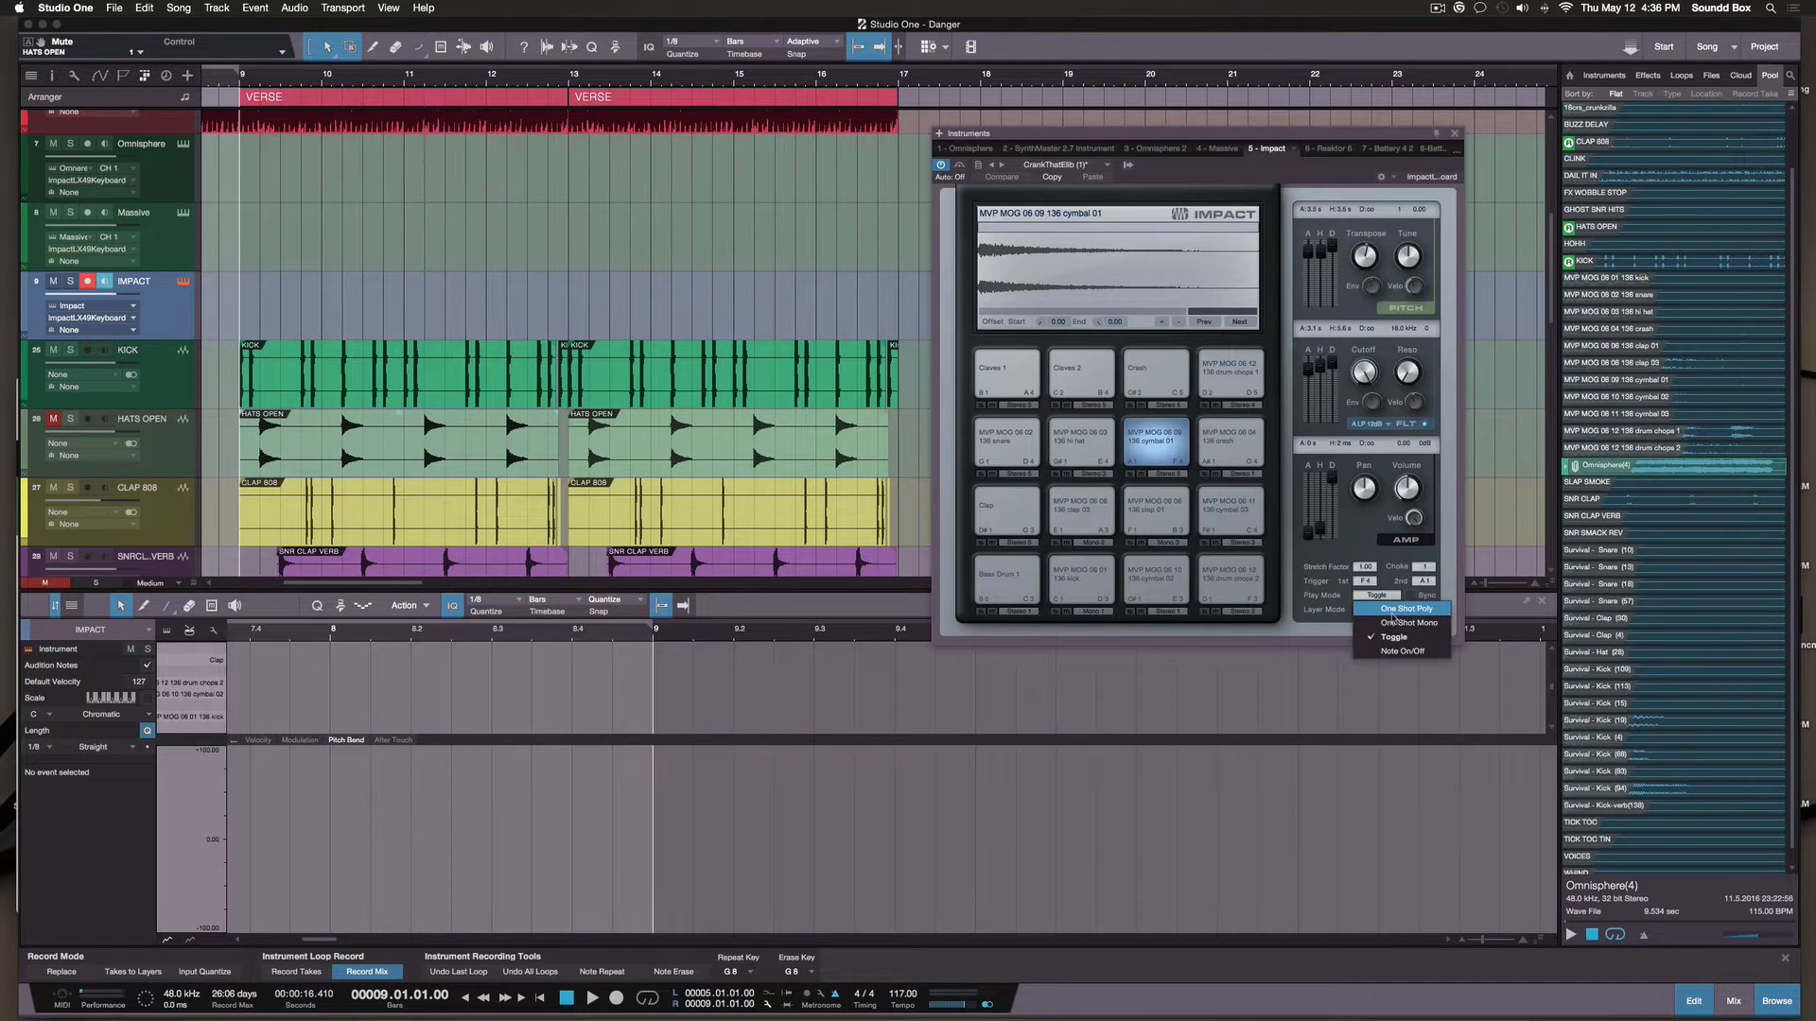
left_click(1429, 609)
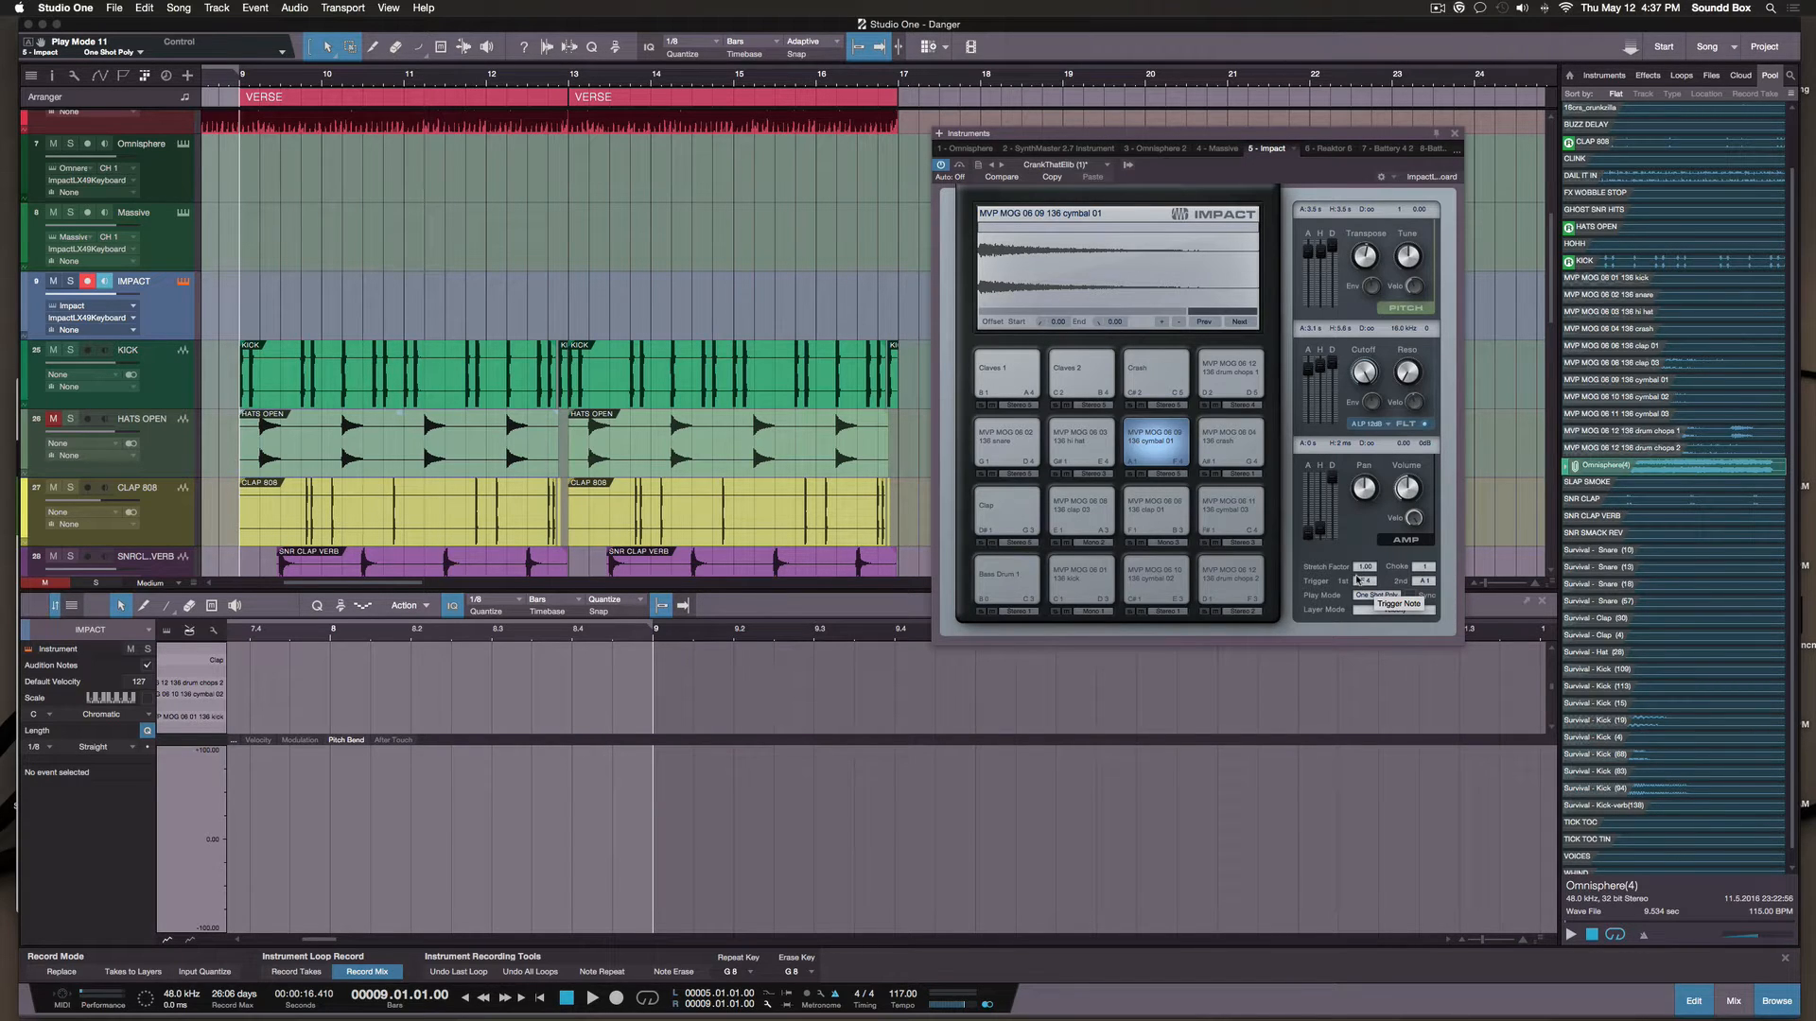
key("space")
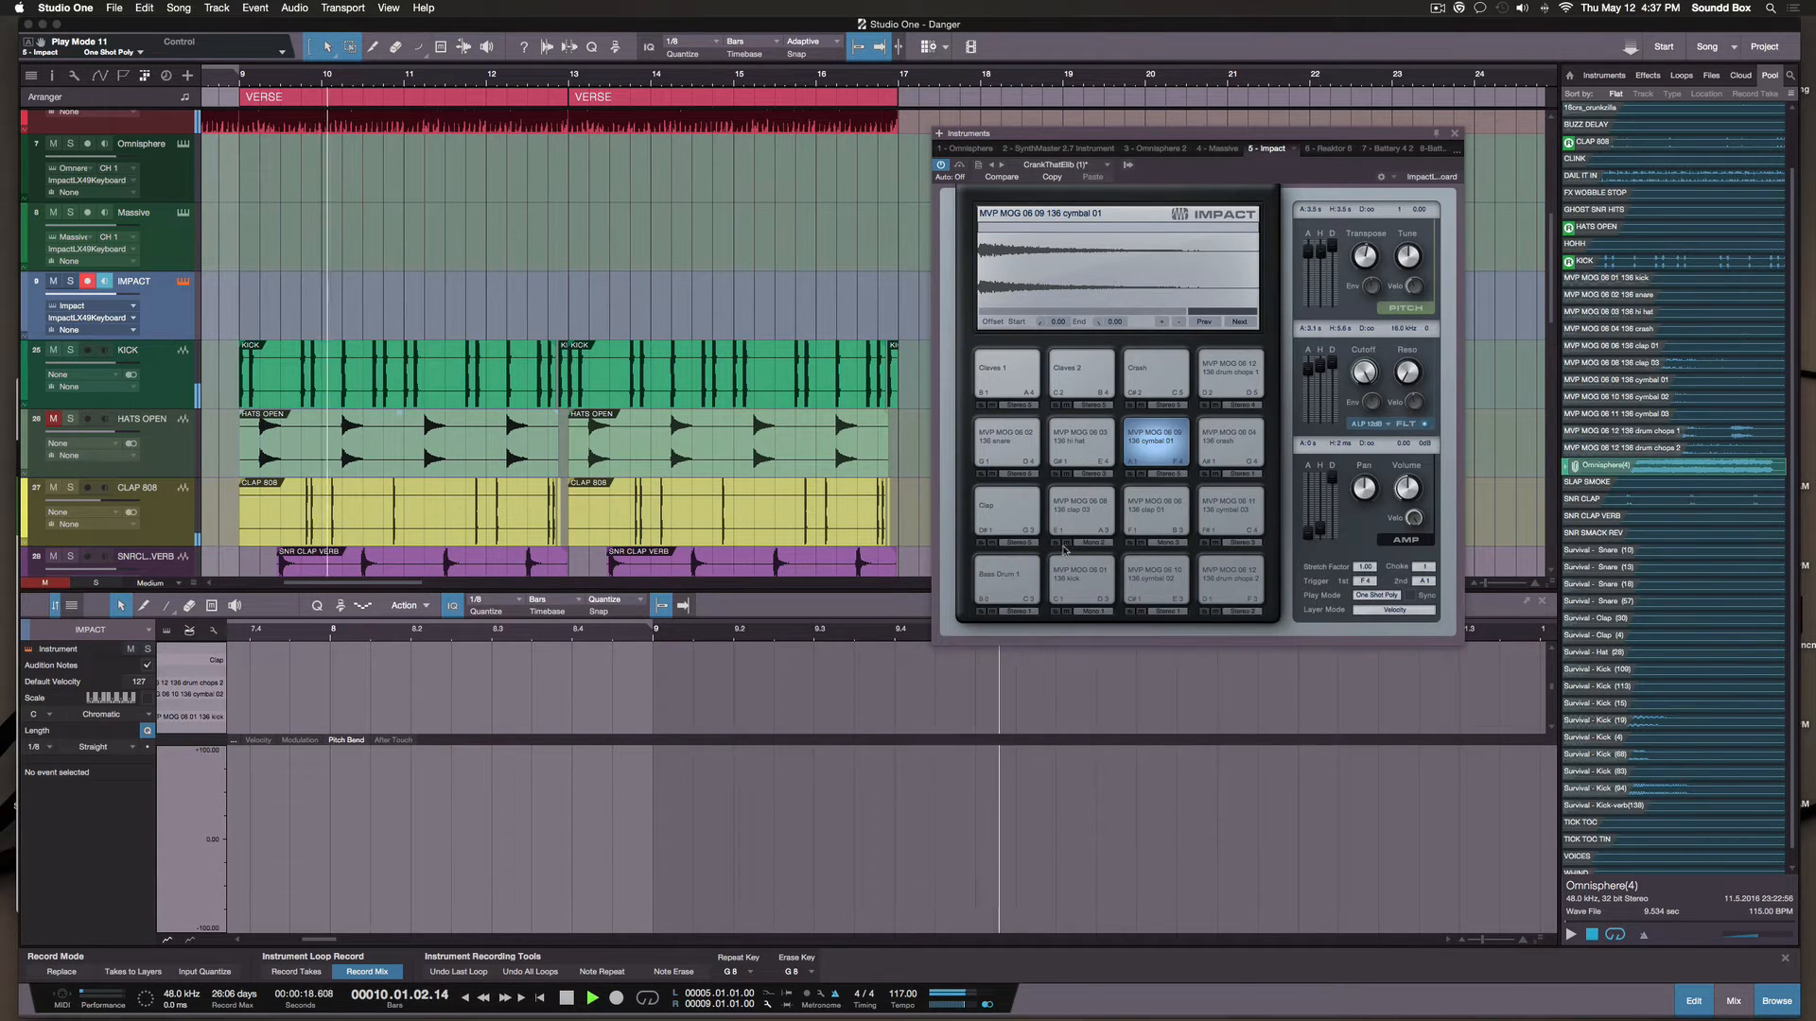
key("space")
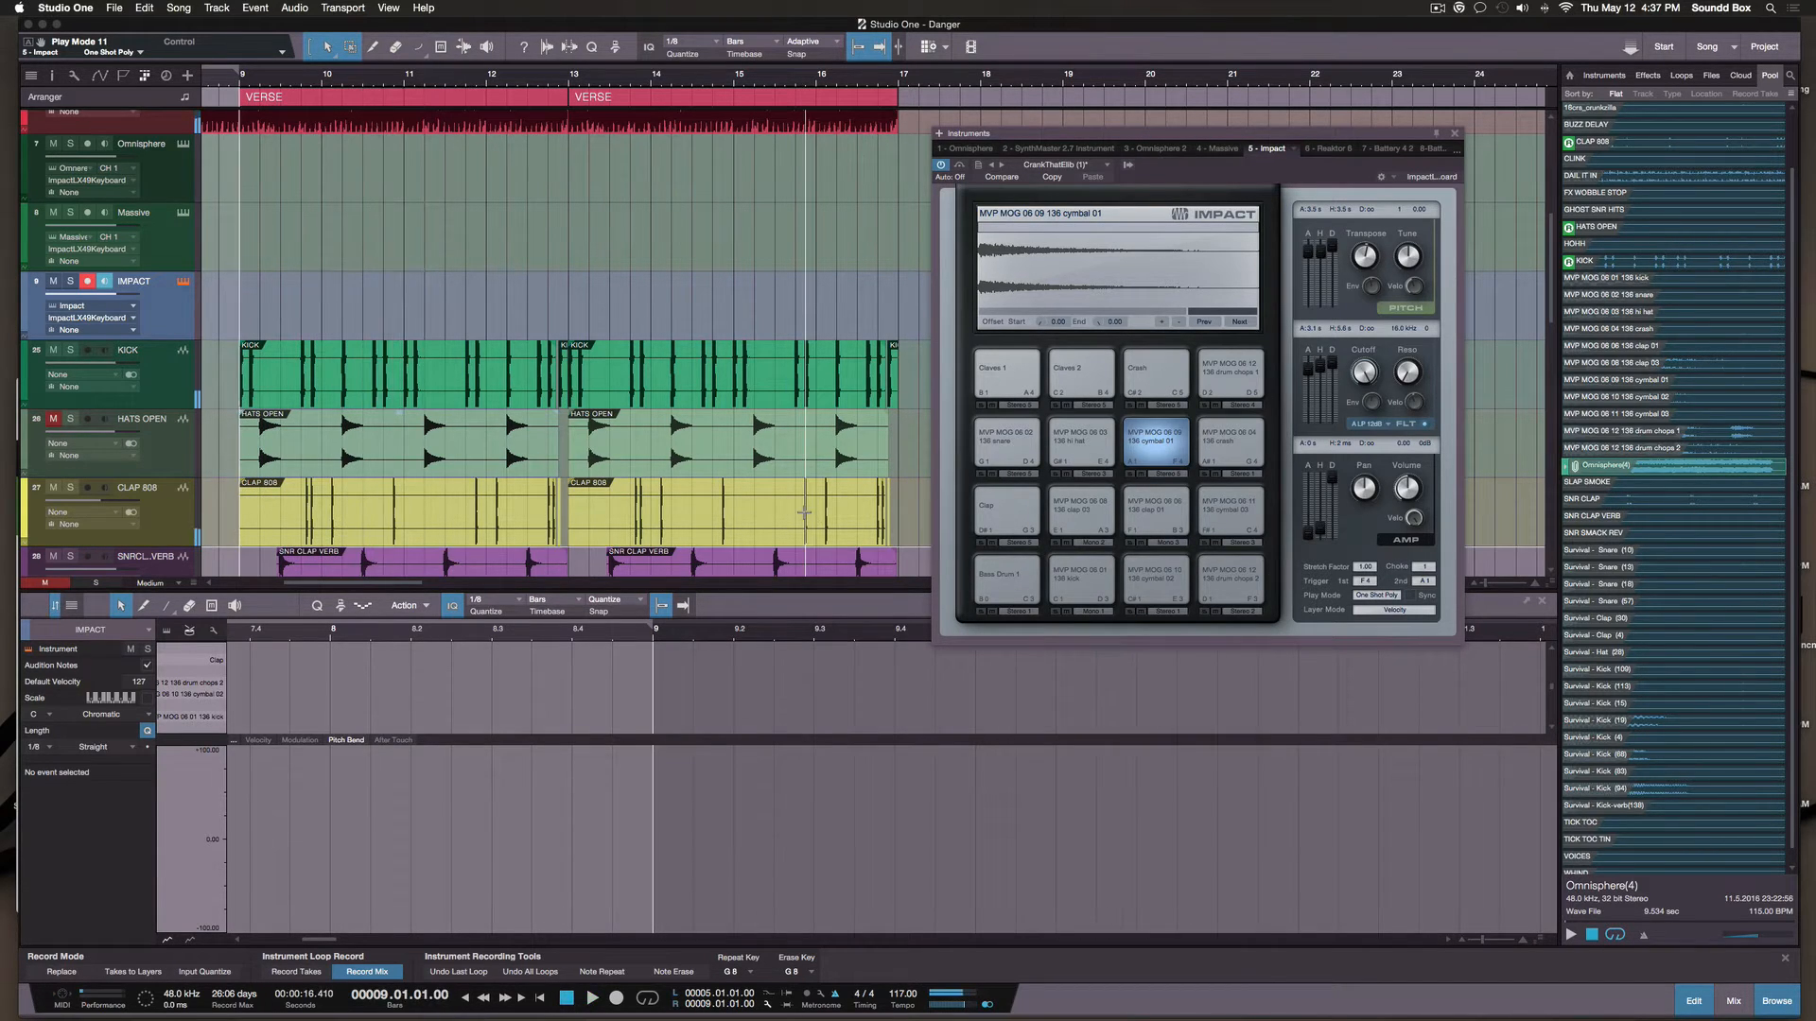
left_click(118, 296)
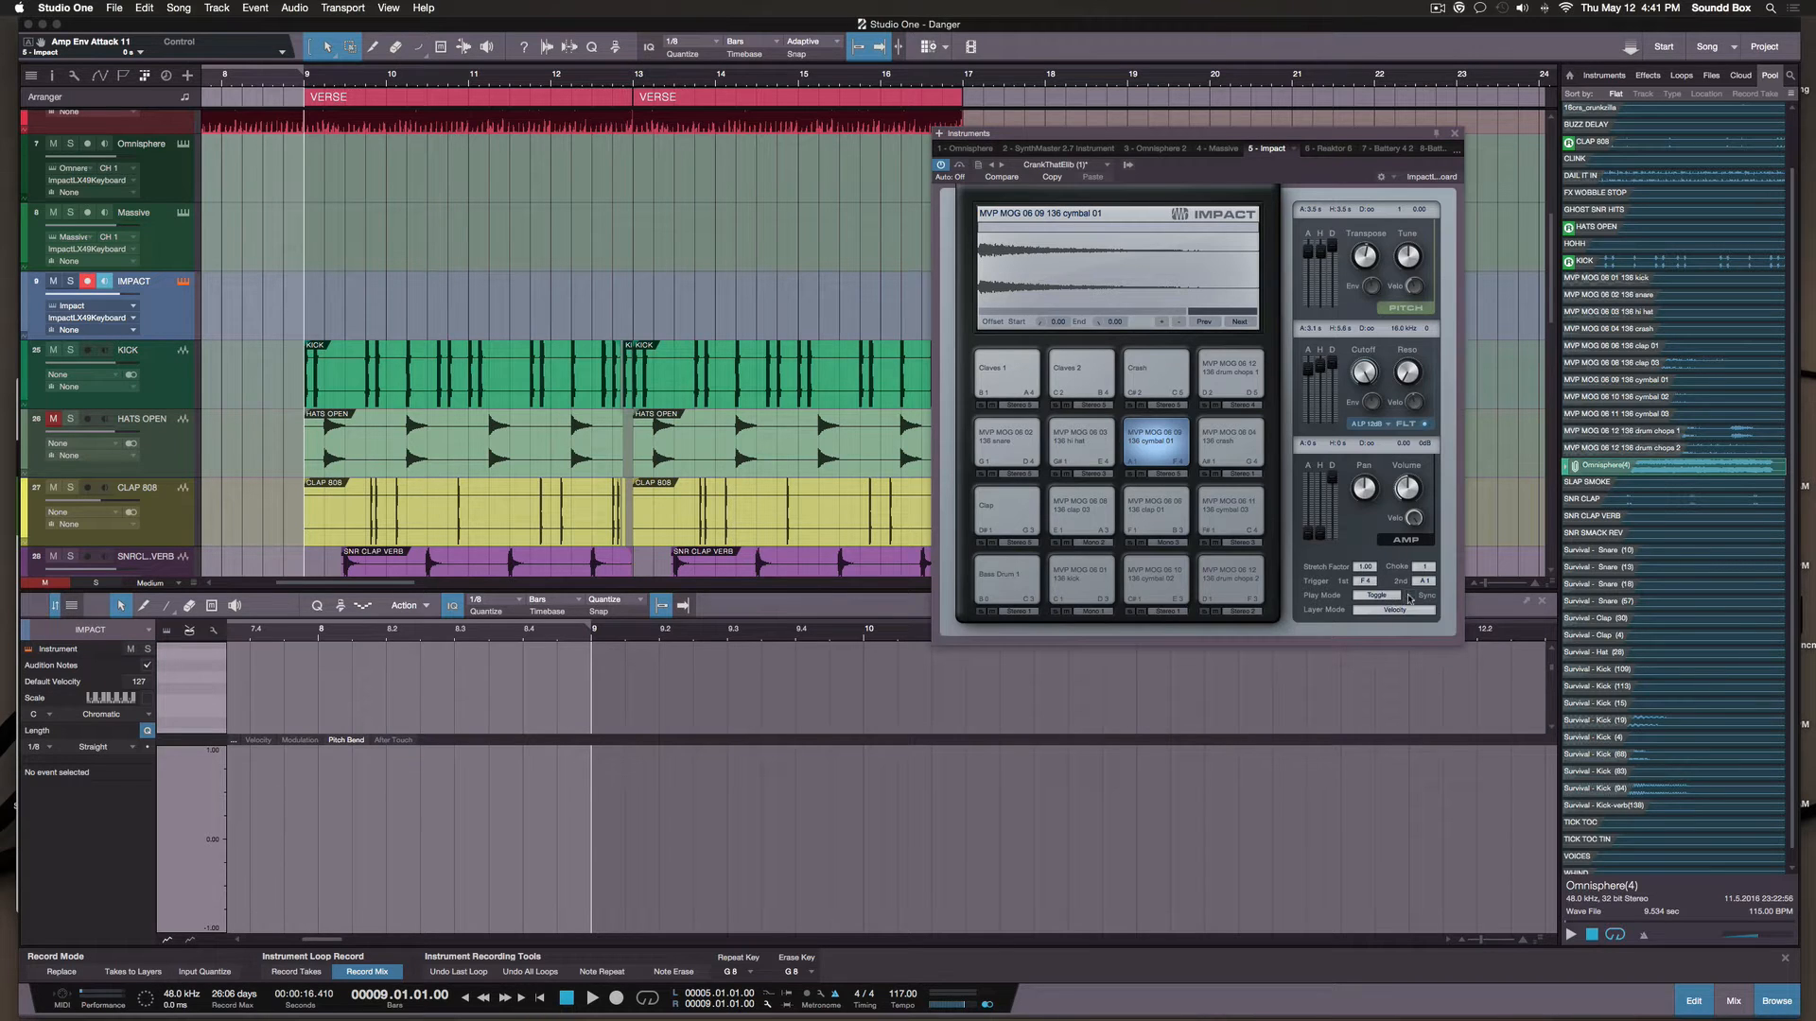
Review the play mode options for the cymbal 01 pad and audition the pad repeatedly in Toggle mode
left_click(1381, 596)
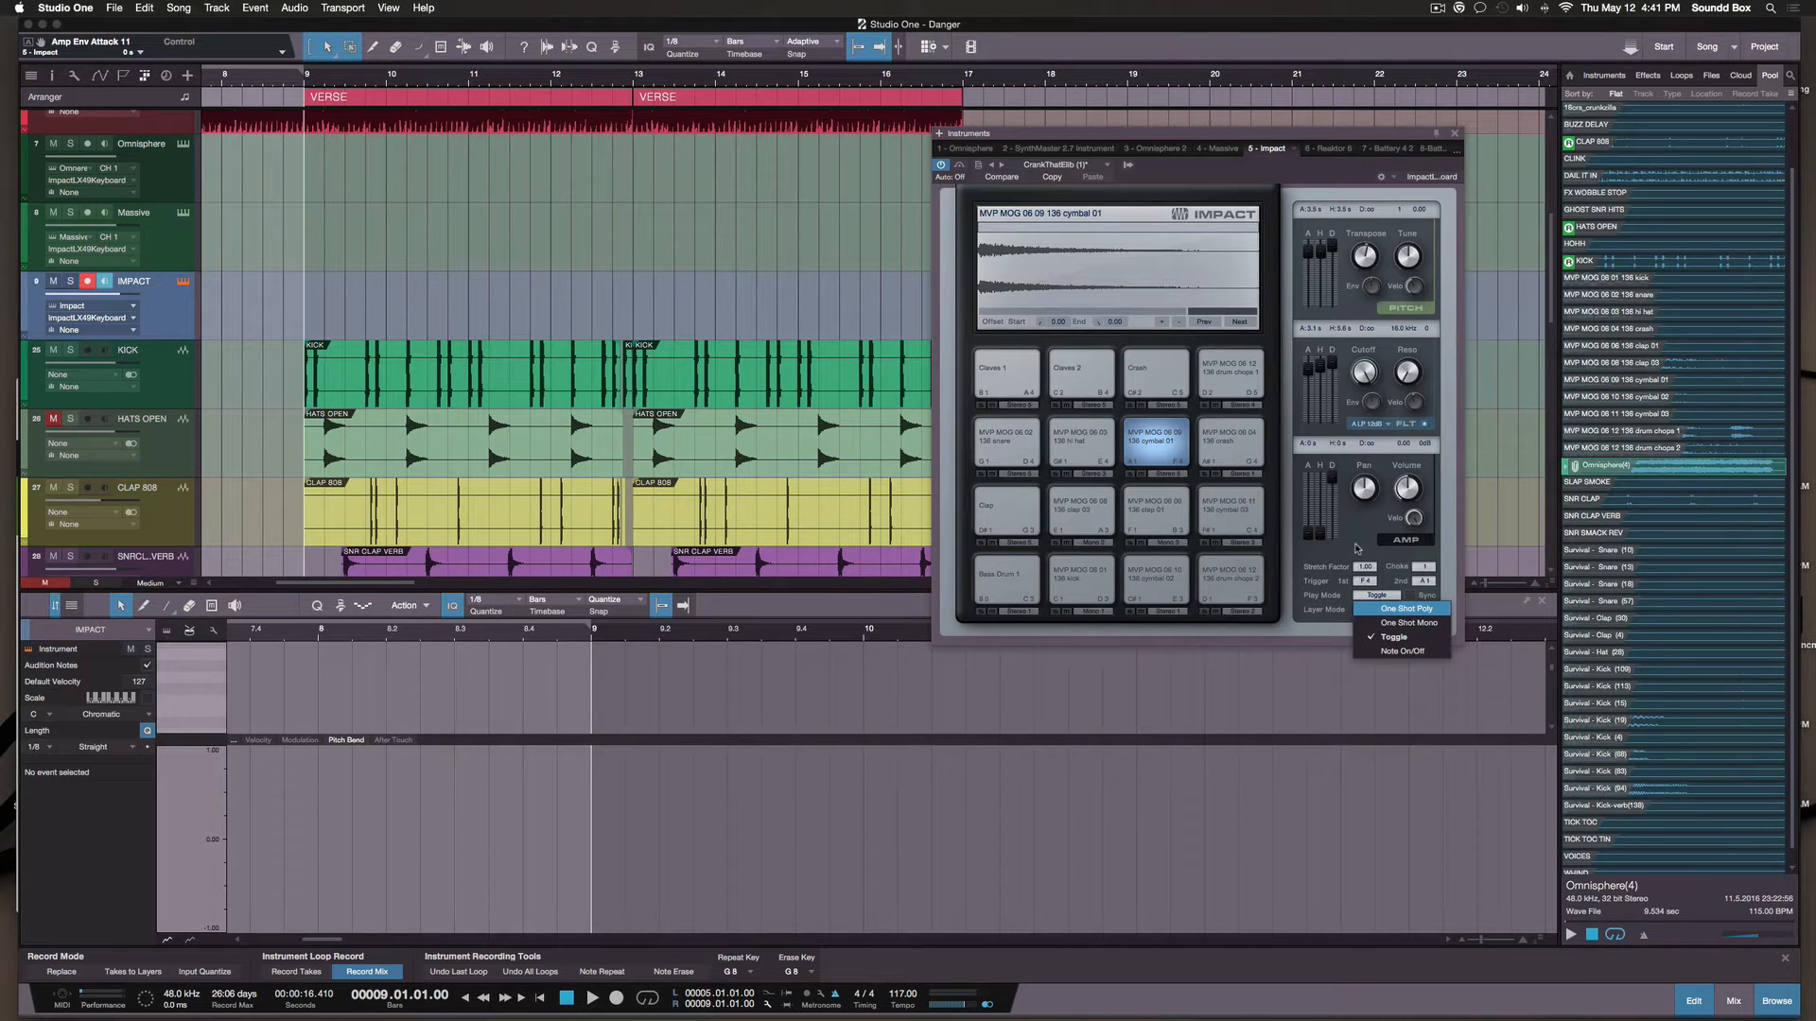
left_click(1355, 503)
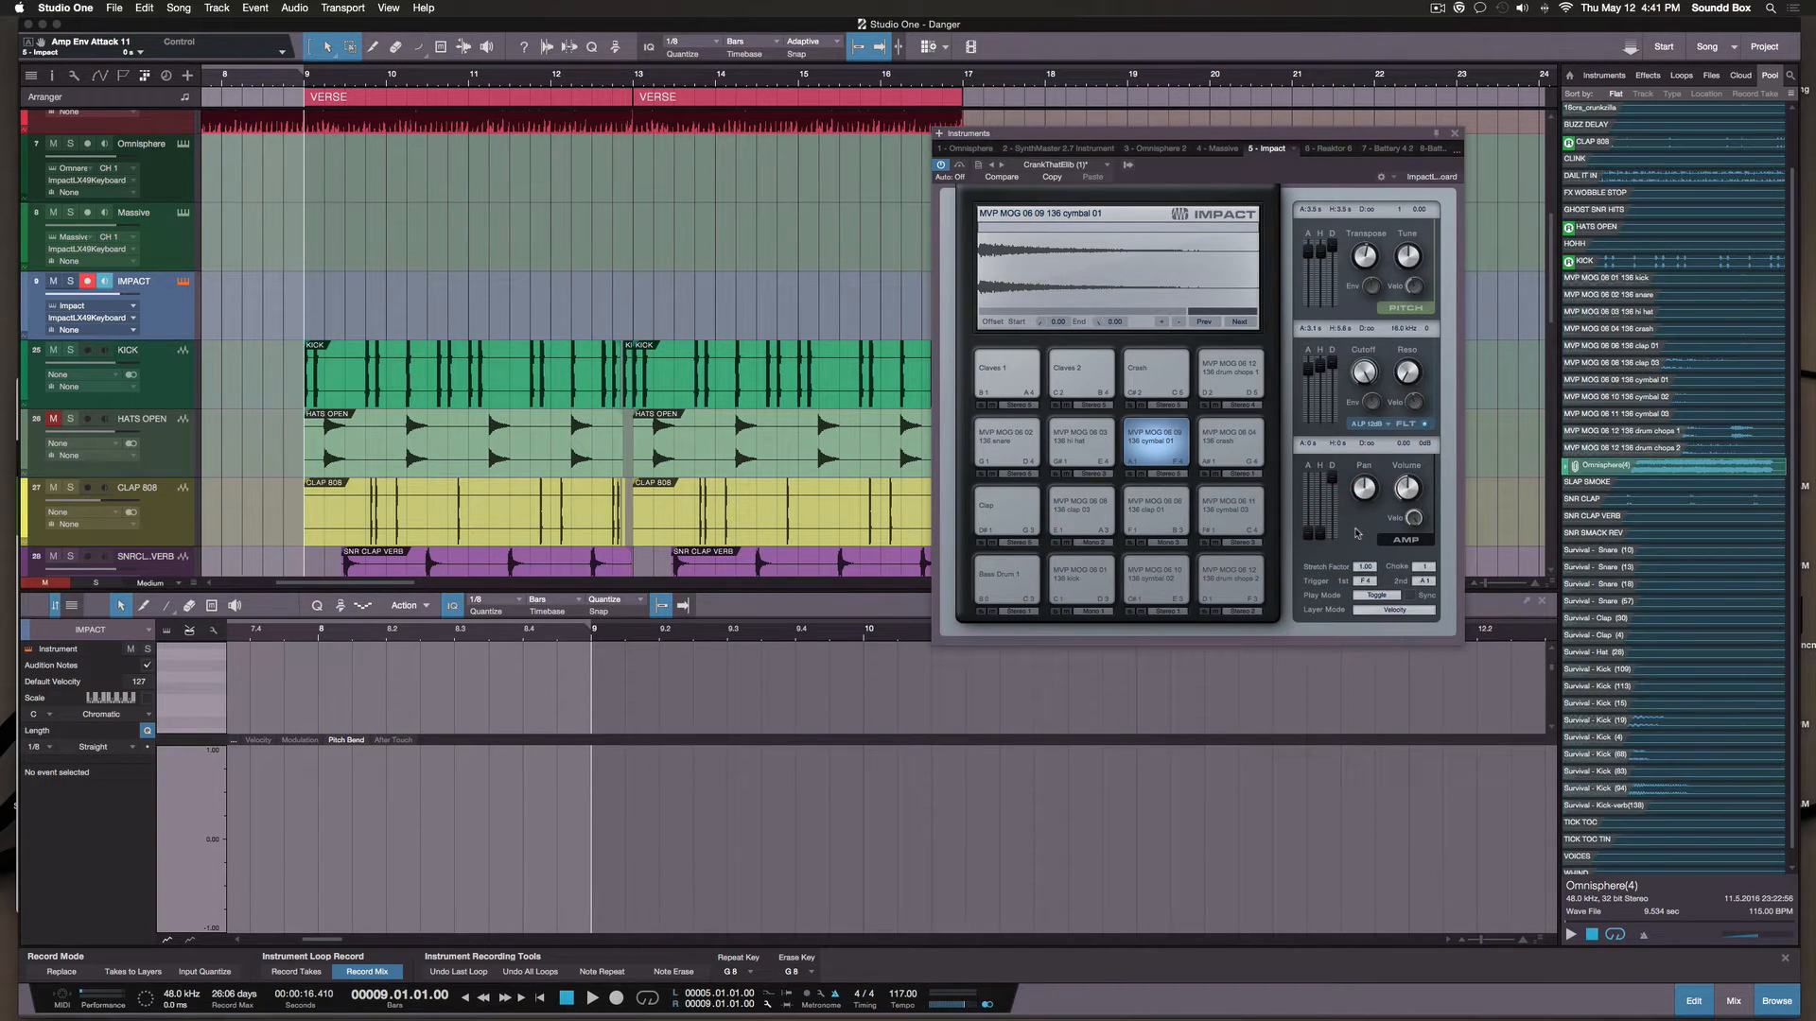
left_click(1147, 437)
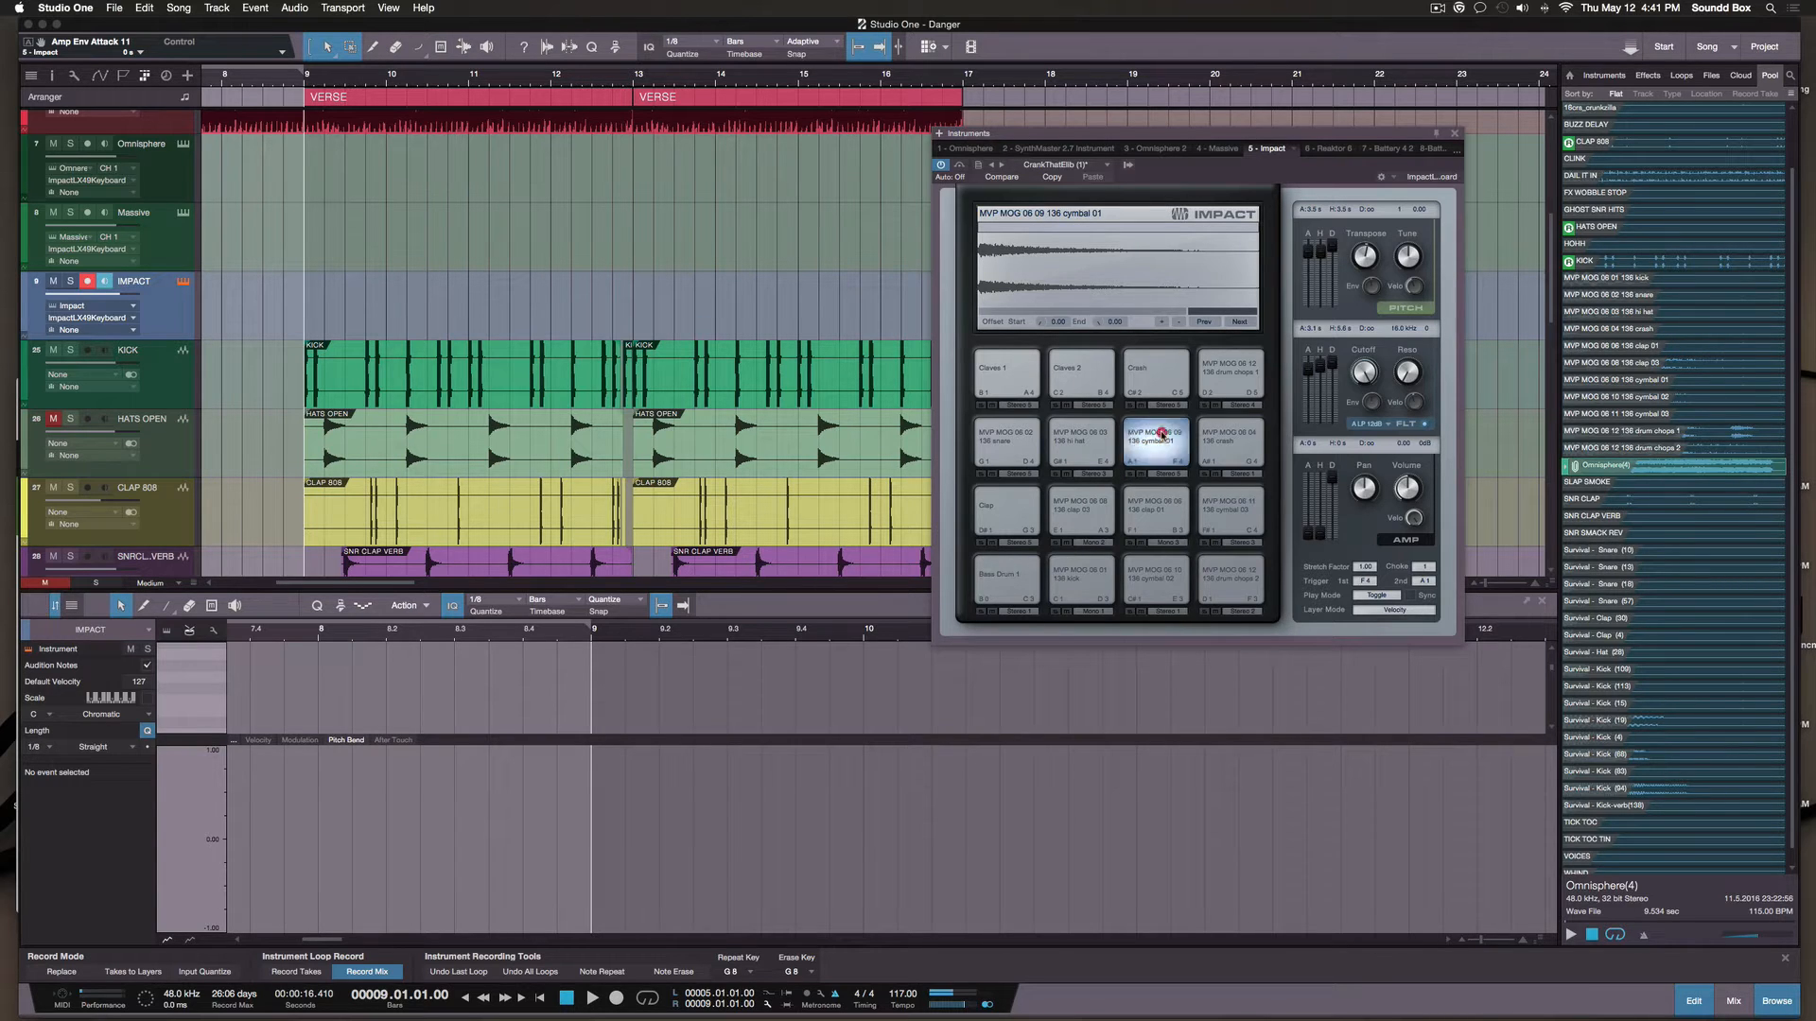
left_click(1154, 438)
left_click(1180, 429)
left_click(1177, 428)
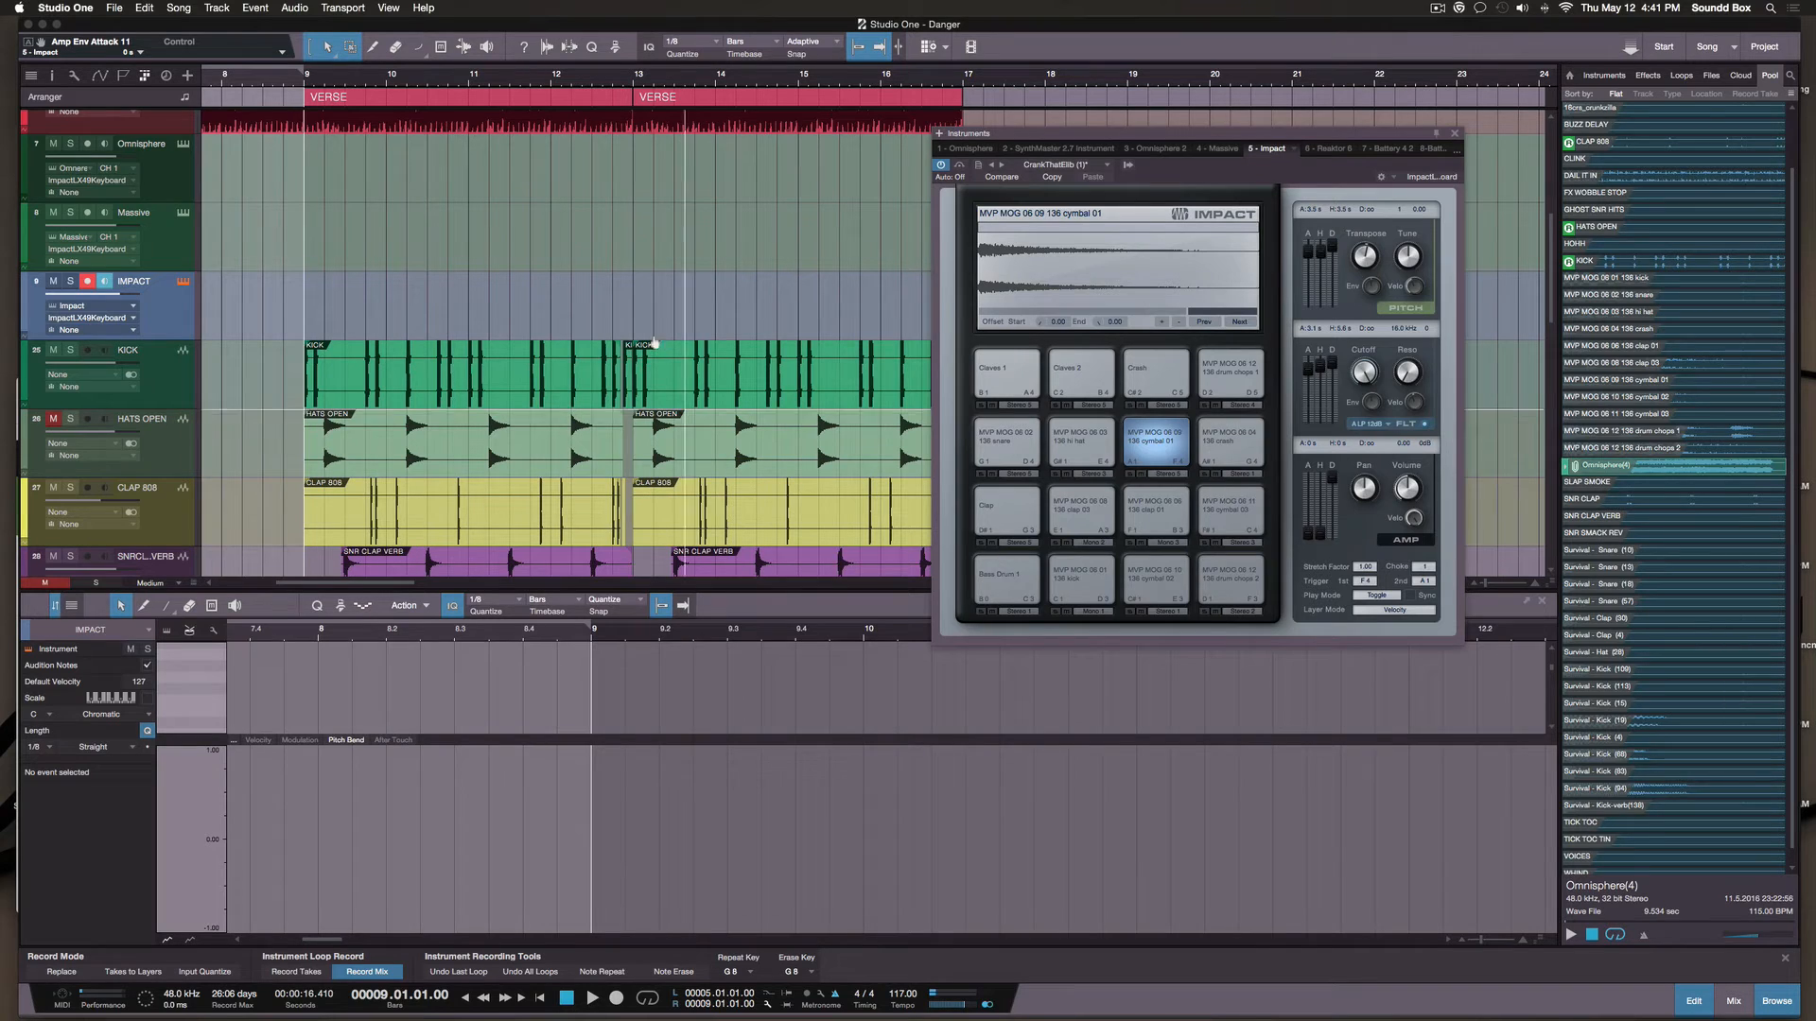
Switch the cymbal 01 pad's play mode to One Shot Poly for comparison and return it to Toggle
left_click(1386, 599)
left_click(1427, 609)
left_click(1388, 598)
left_click(1392, 641)
Record a cymbal 01 pad performance on the IMPACT track from bar 9 to bar 13
key("KP_Multiply")
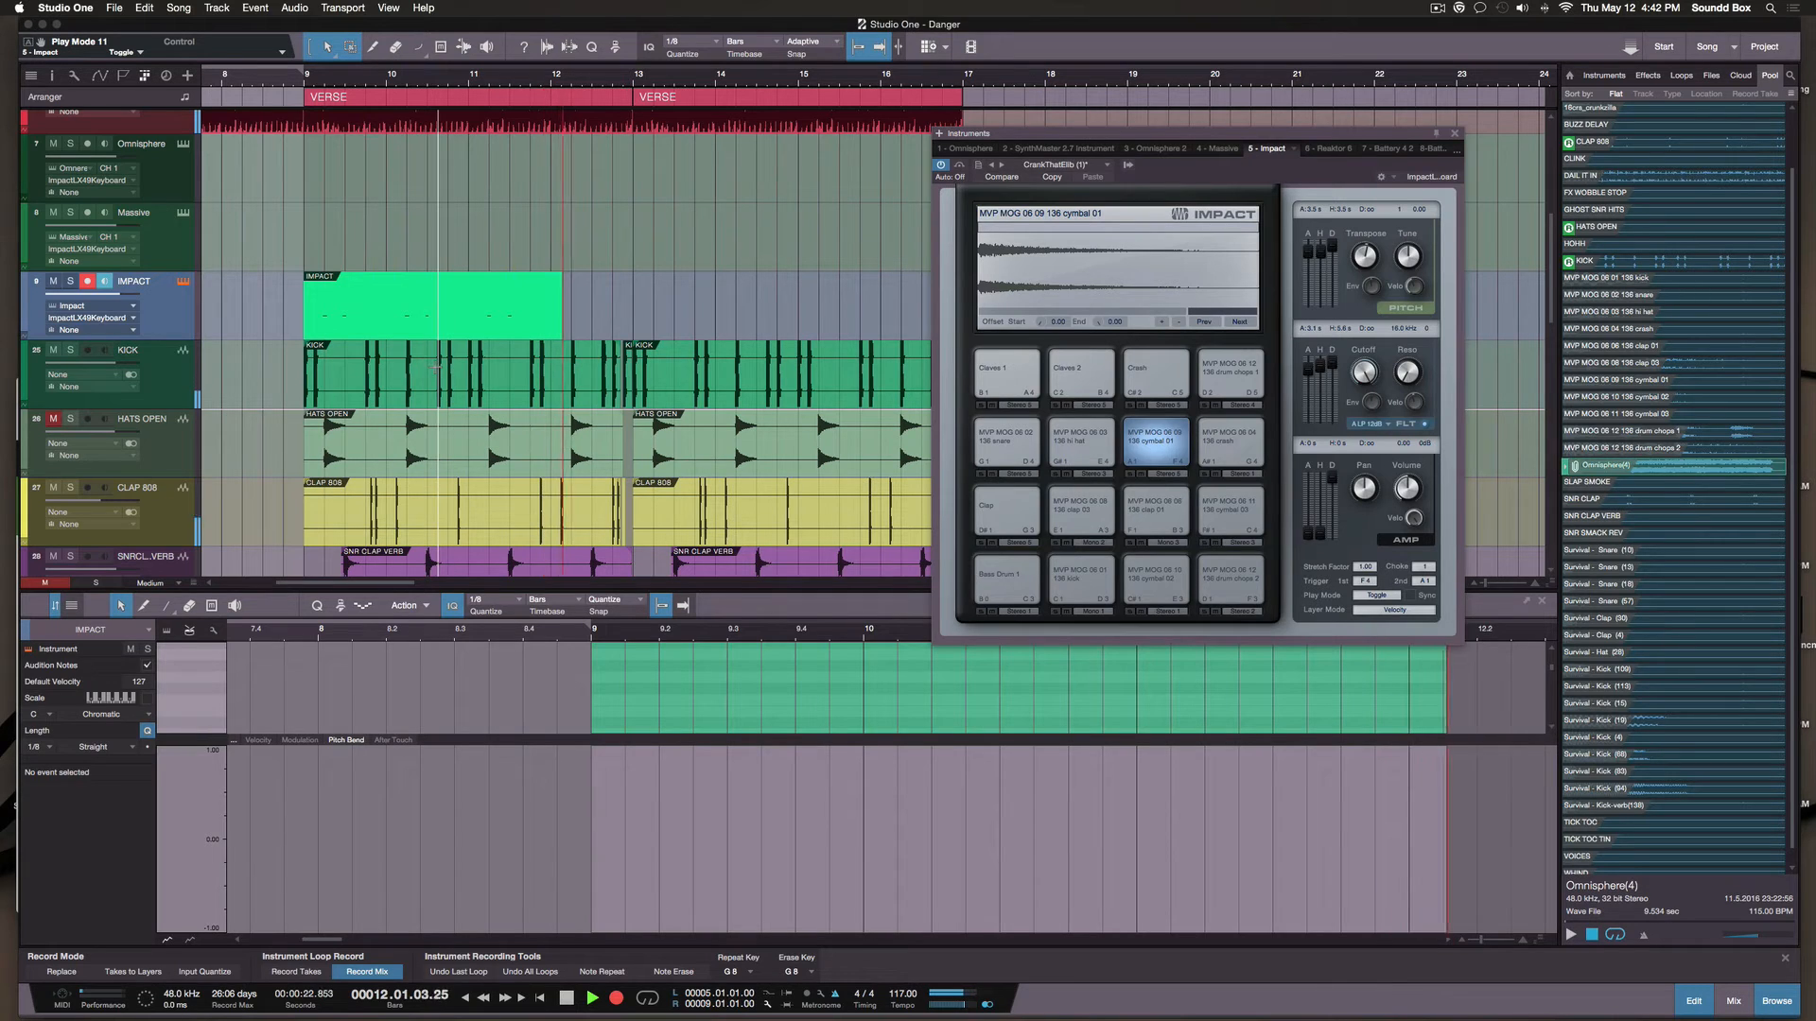
key("space")
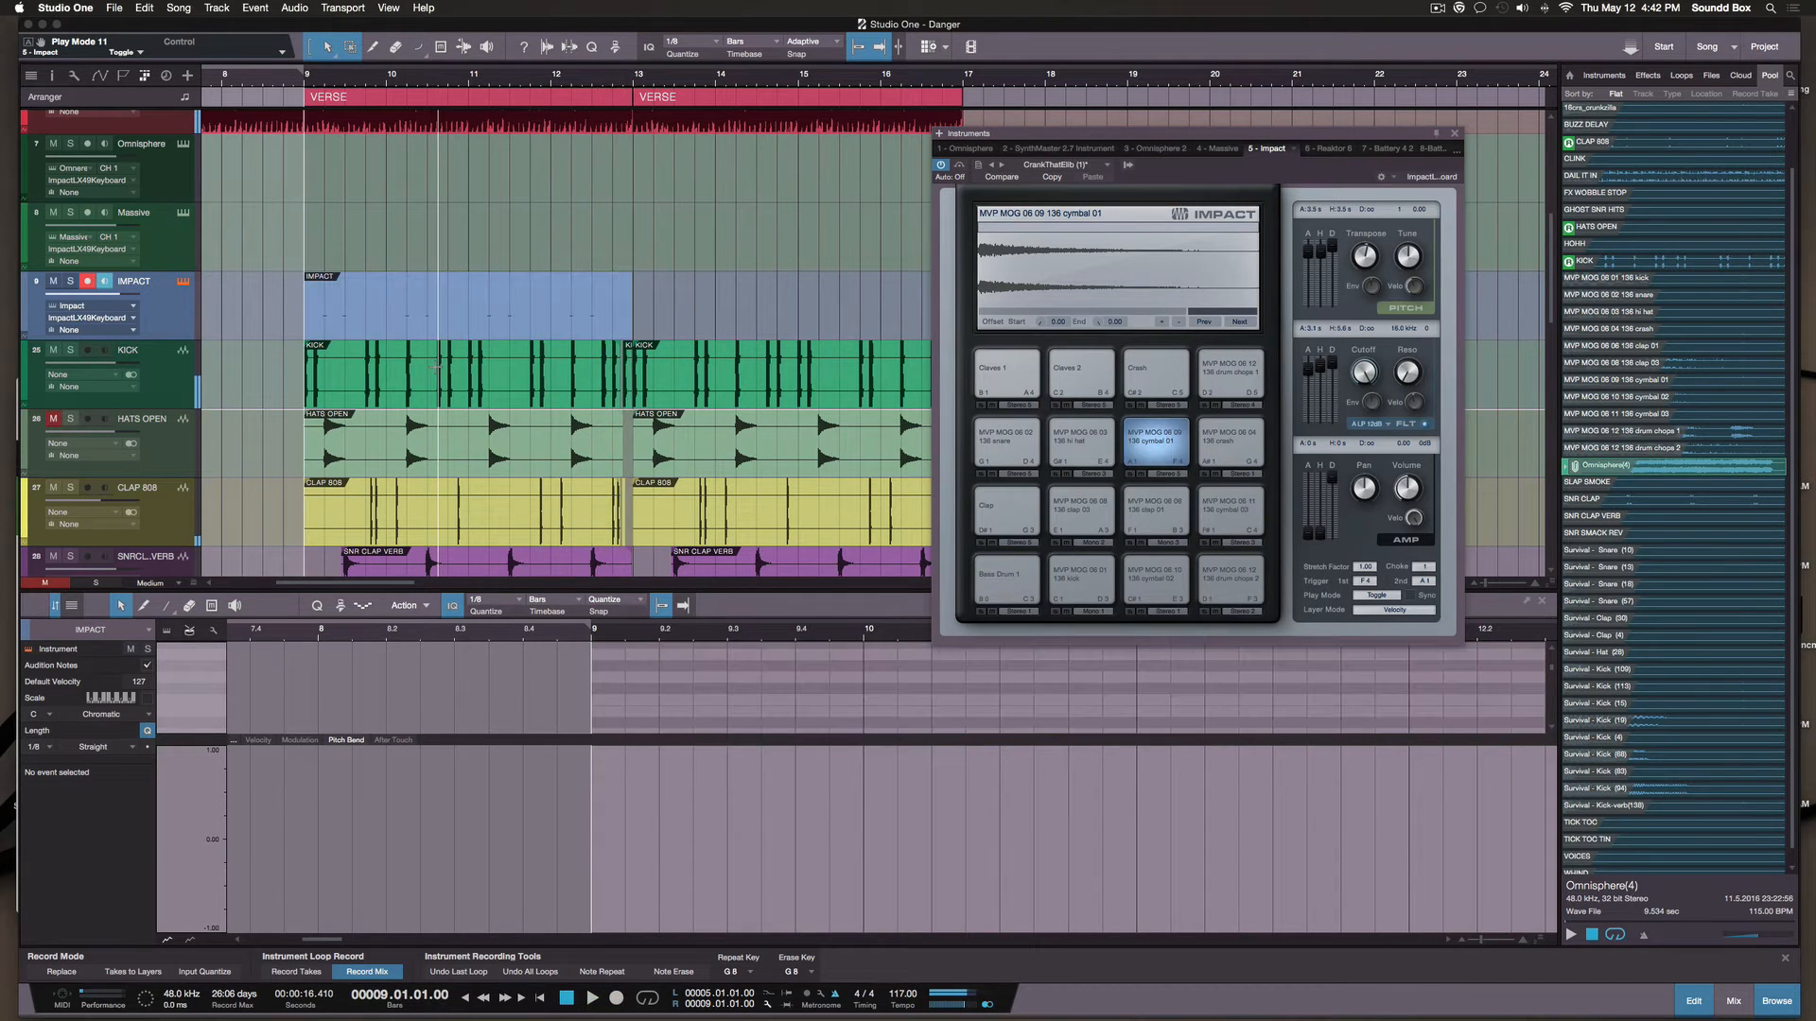
Open the recorded IMPACT part in an enlarged note editor and bring its cymbal 01 notes into view
left_click(385, 316)
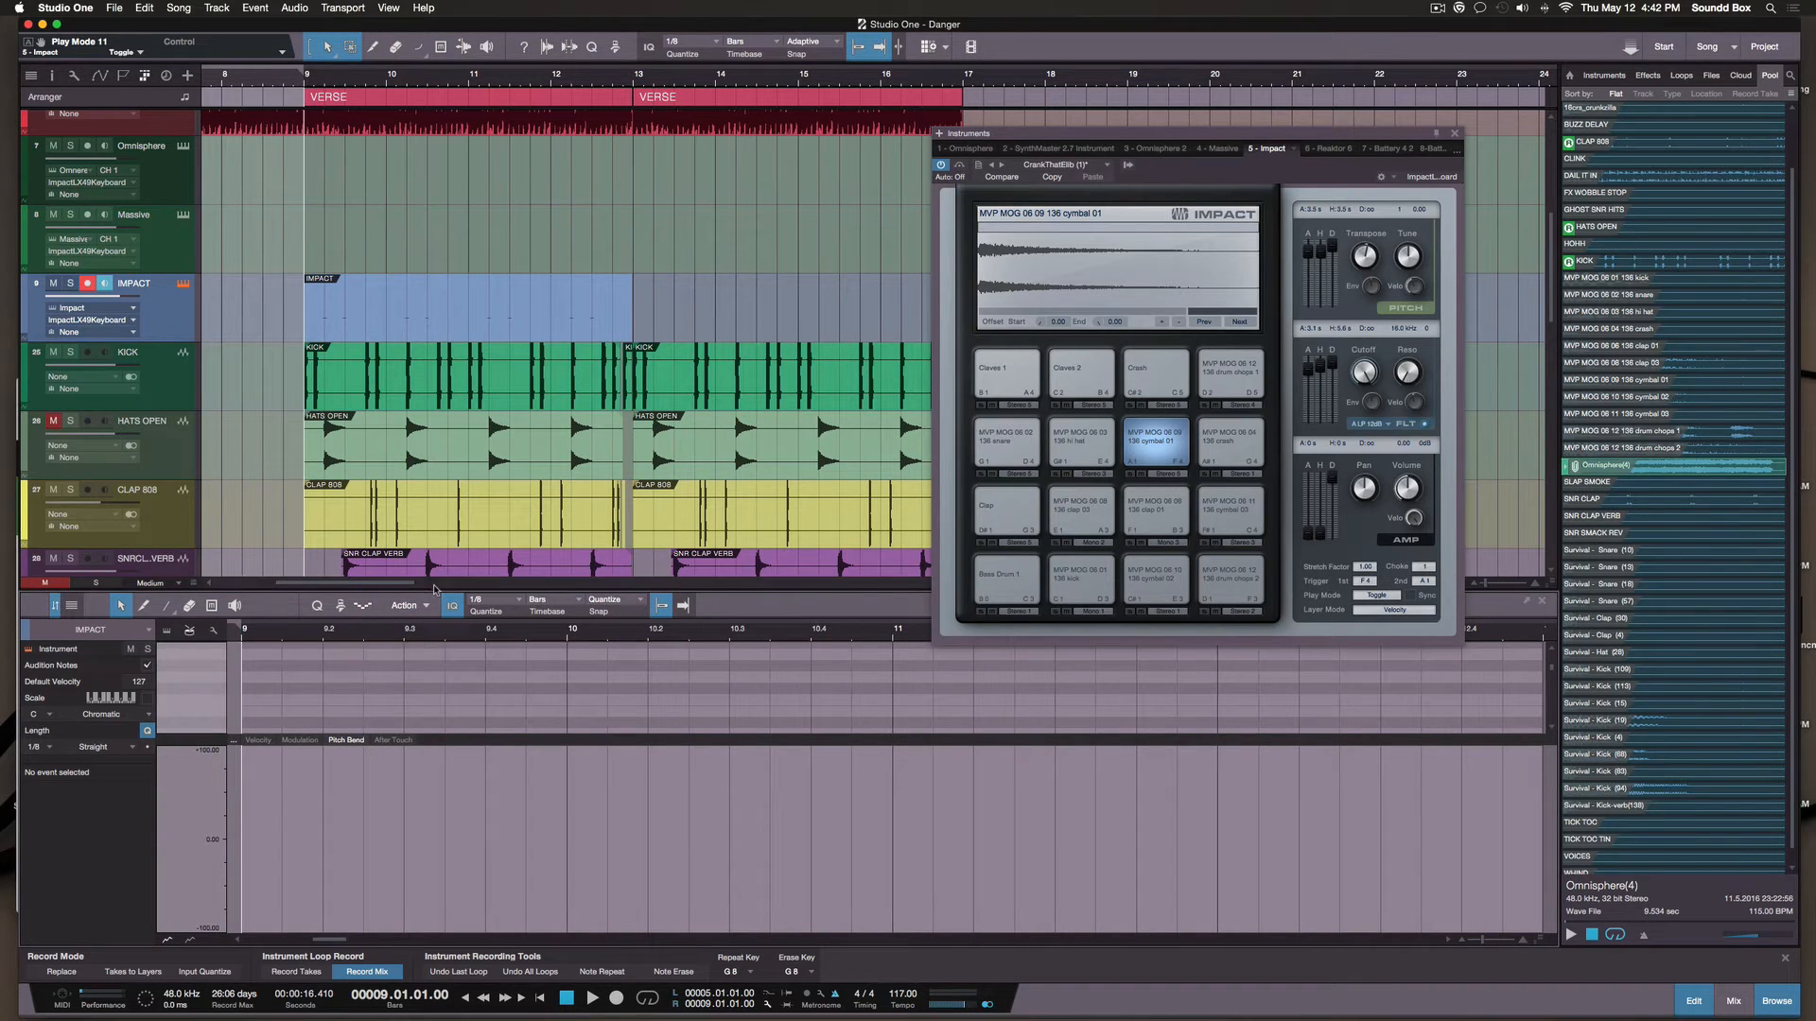
left_click_drag(425, 519, 420, 385)
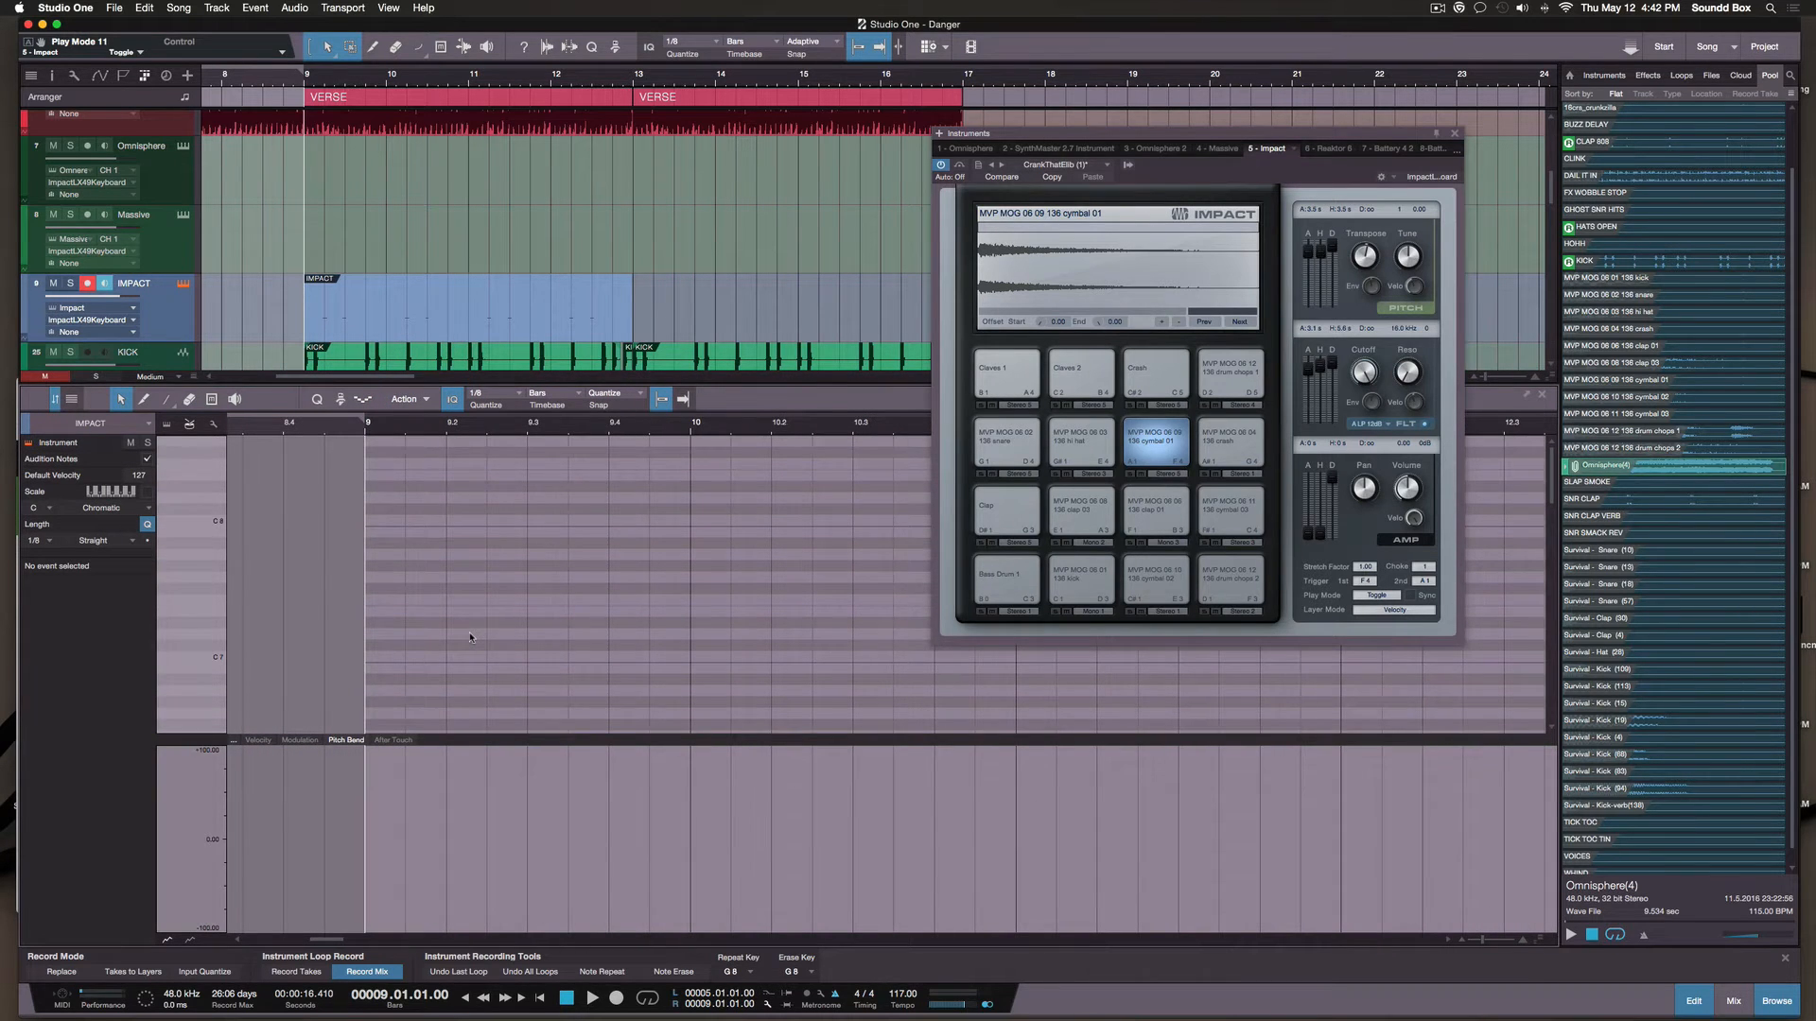
scroll(470, 637, "down", 5)
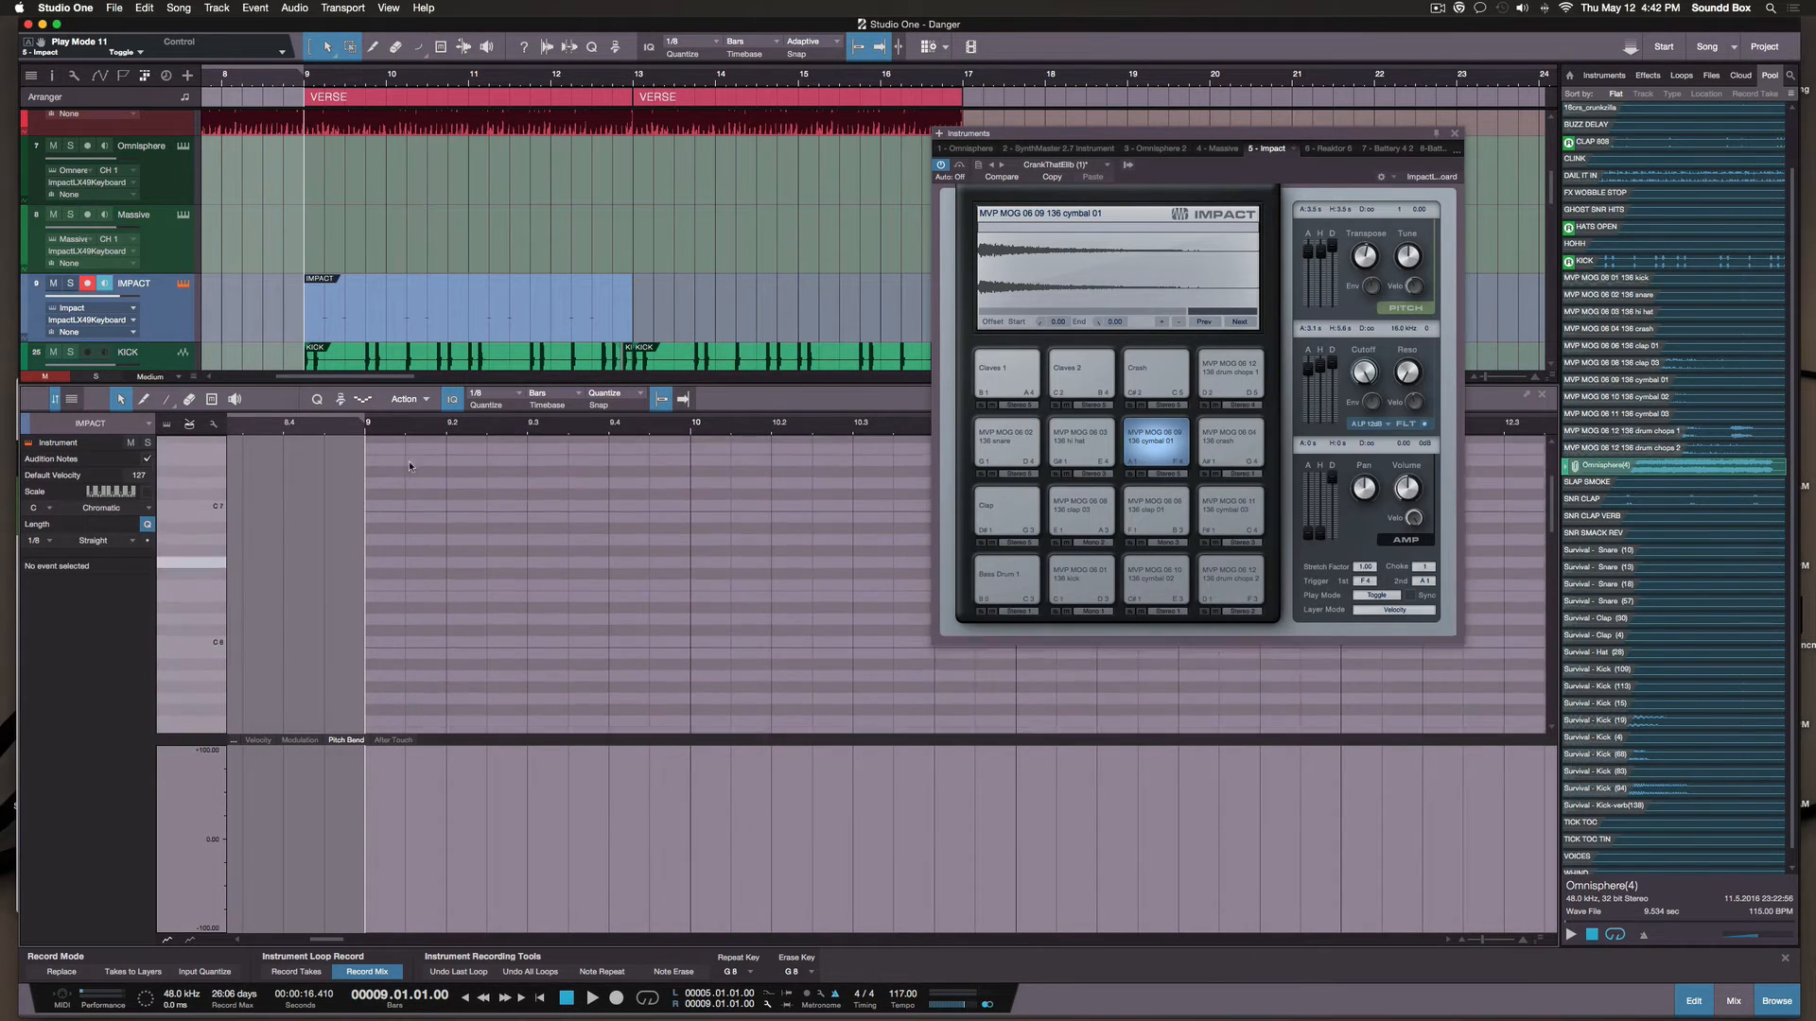
scroll(389, 339, "up", 1)
left_click(391, 360)
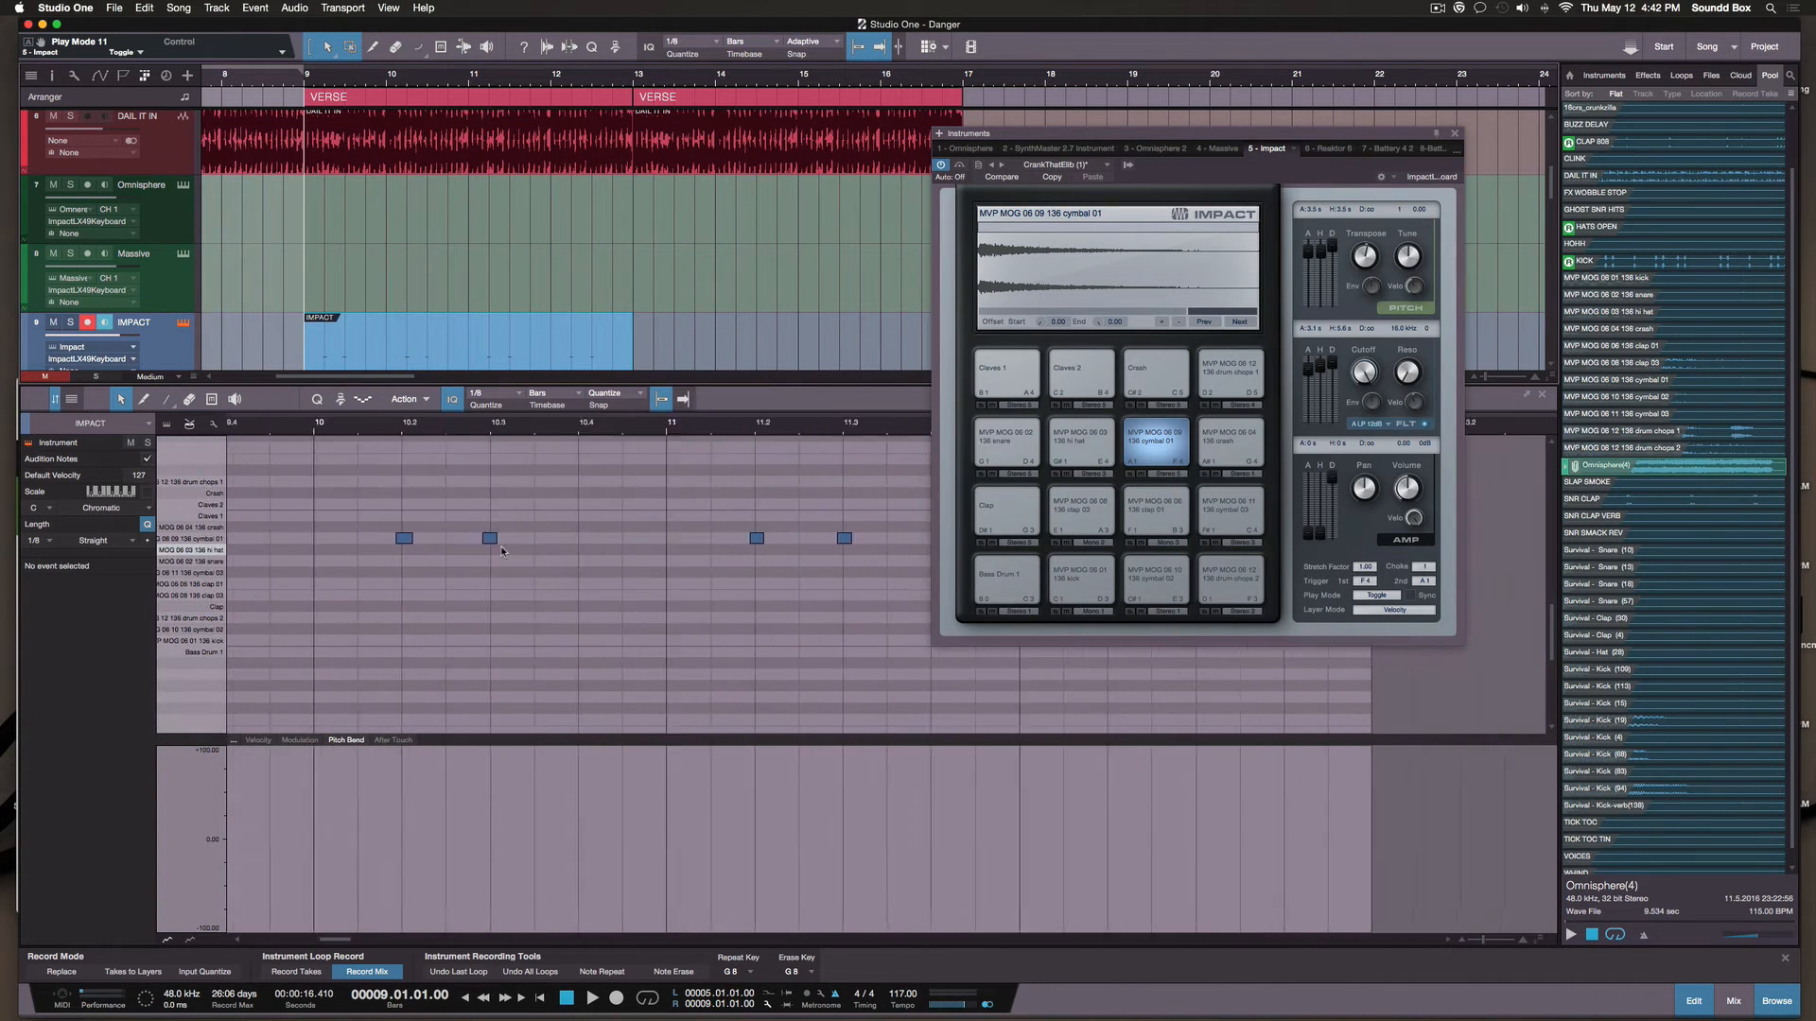
Select all notes in the recorded IMPACT part and quantize them to the 1/8 grid
left_click(463, 580)
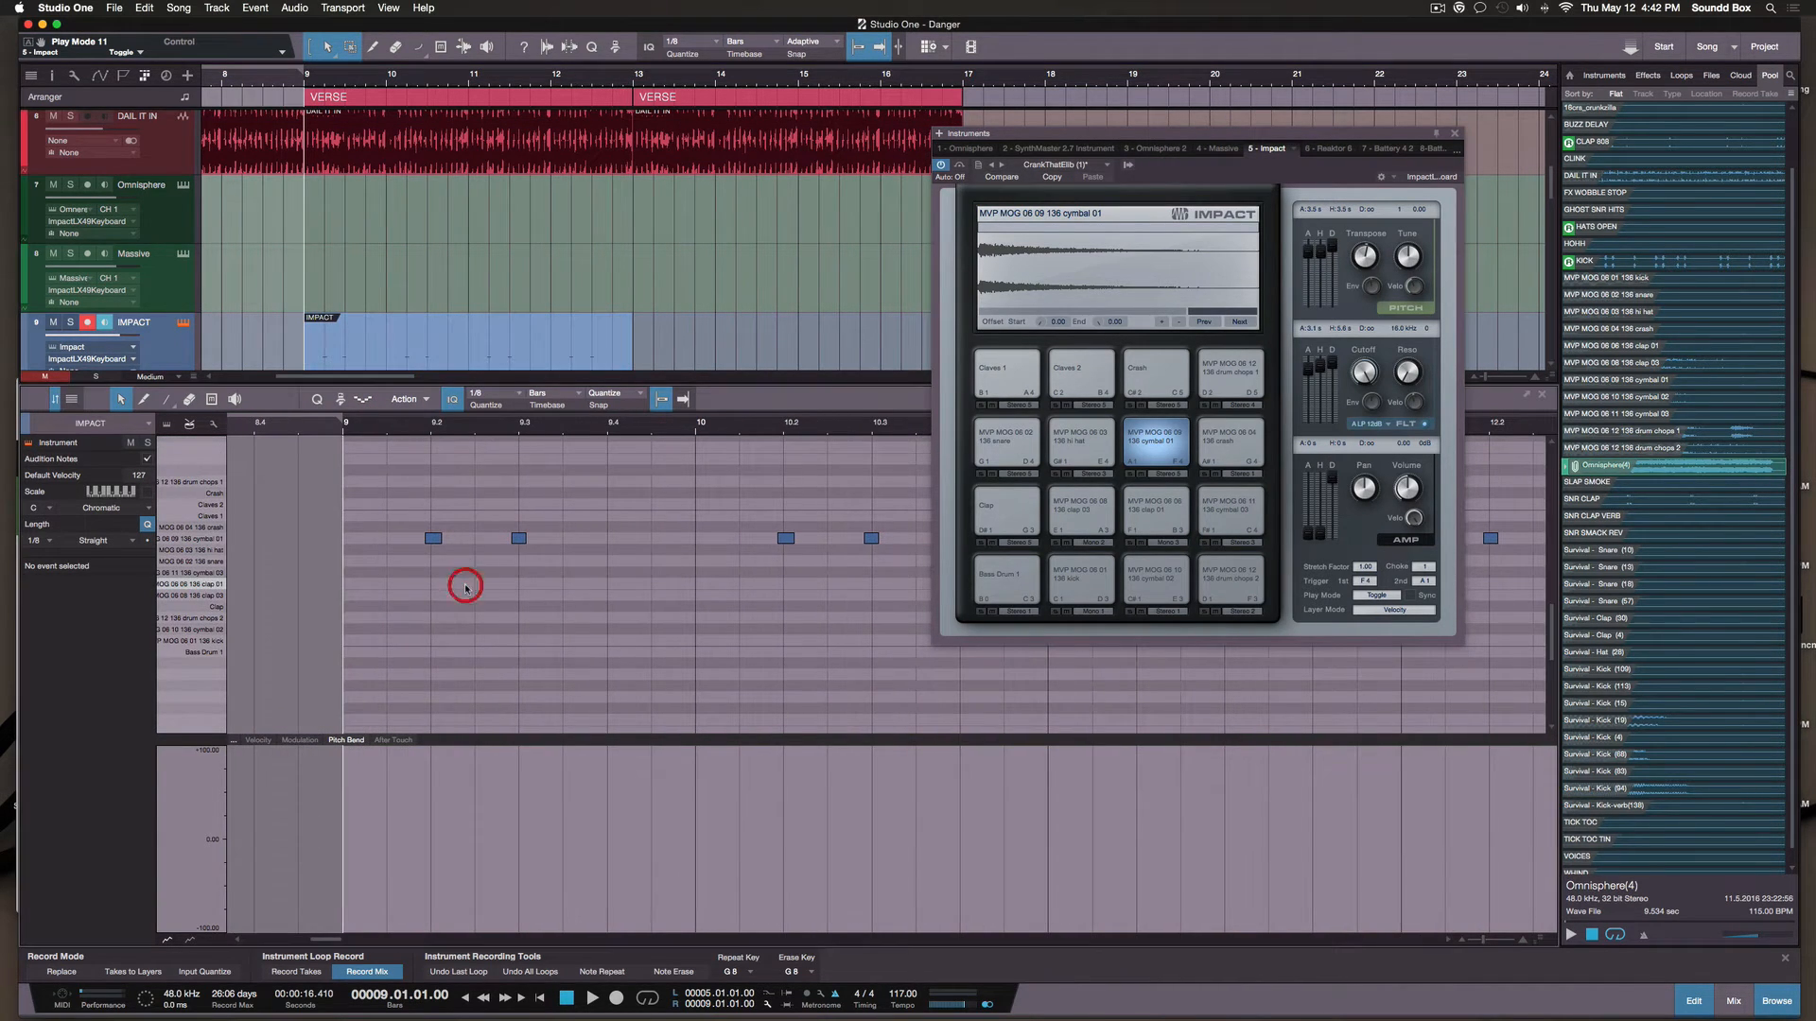
key("ctrl+a")
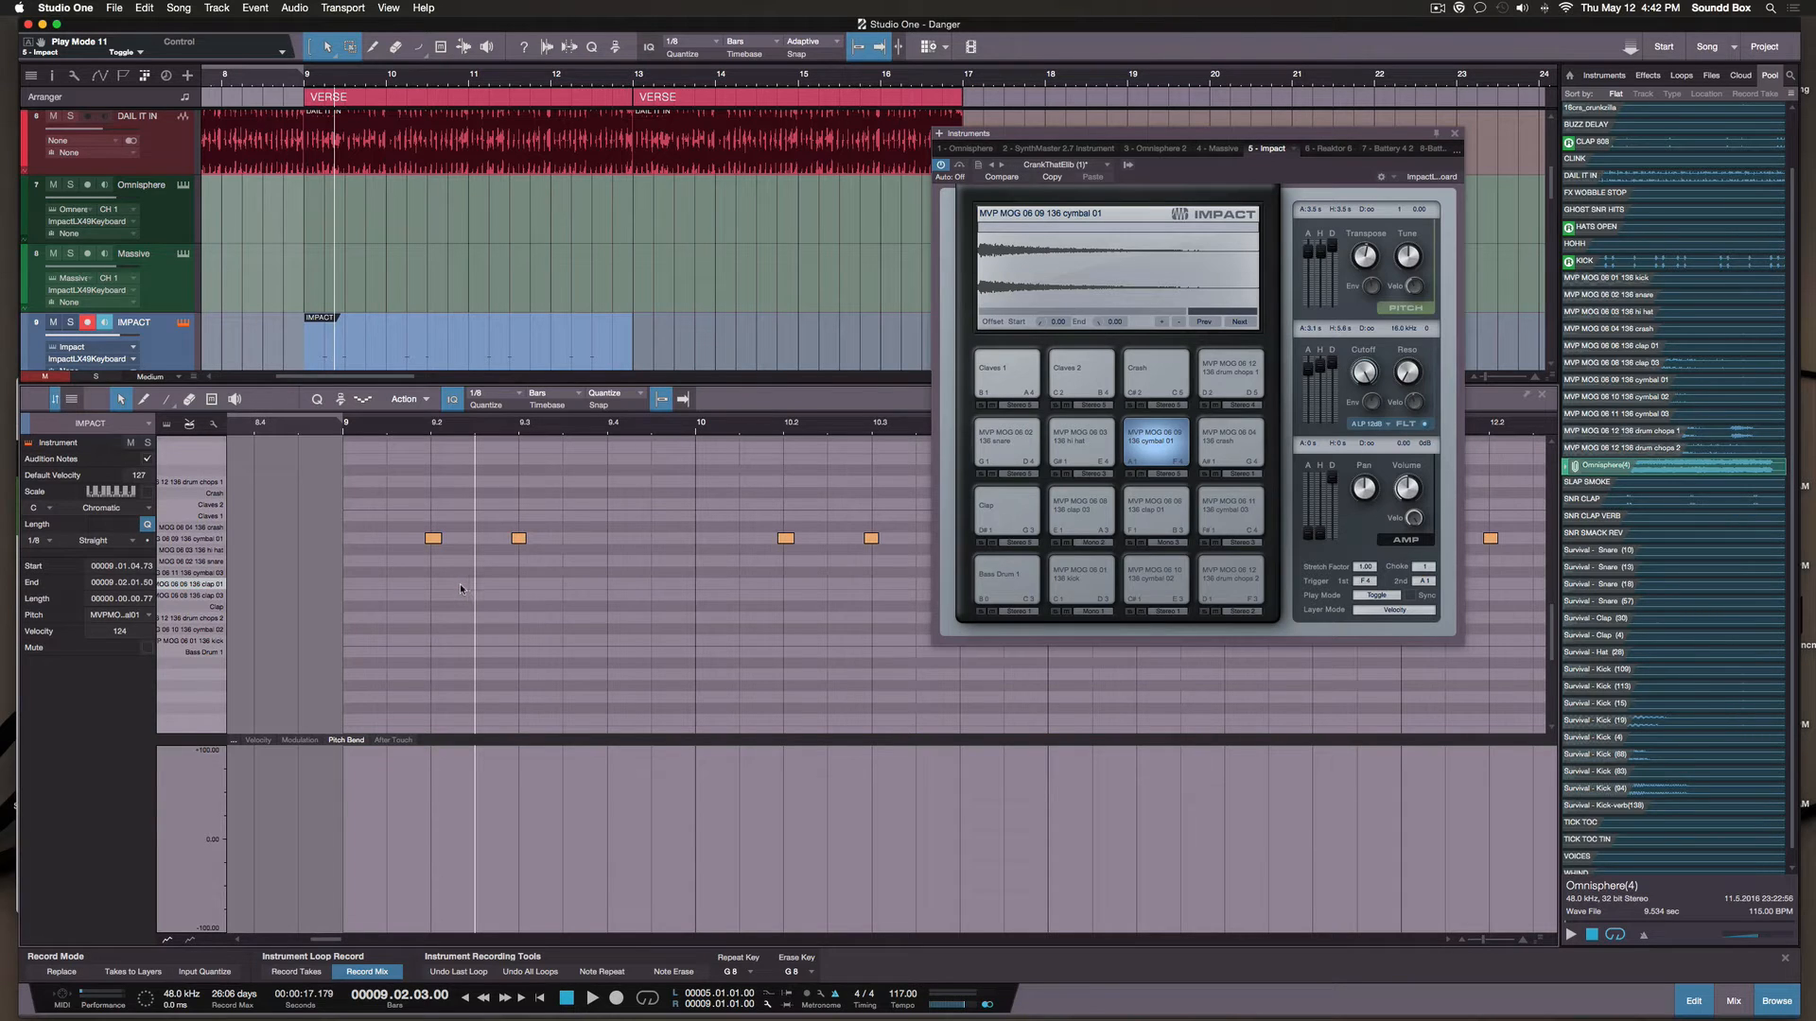
scroll(416, 530, "right", 2)
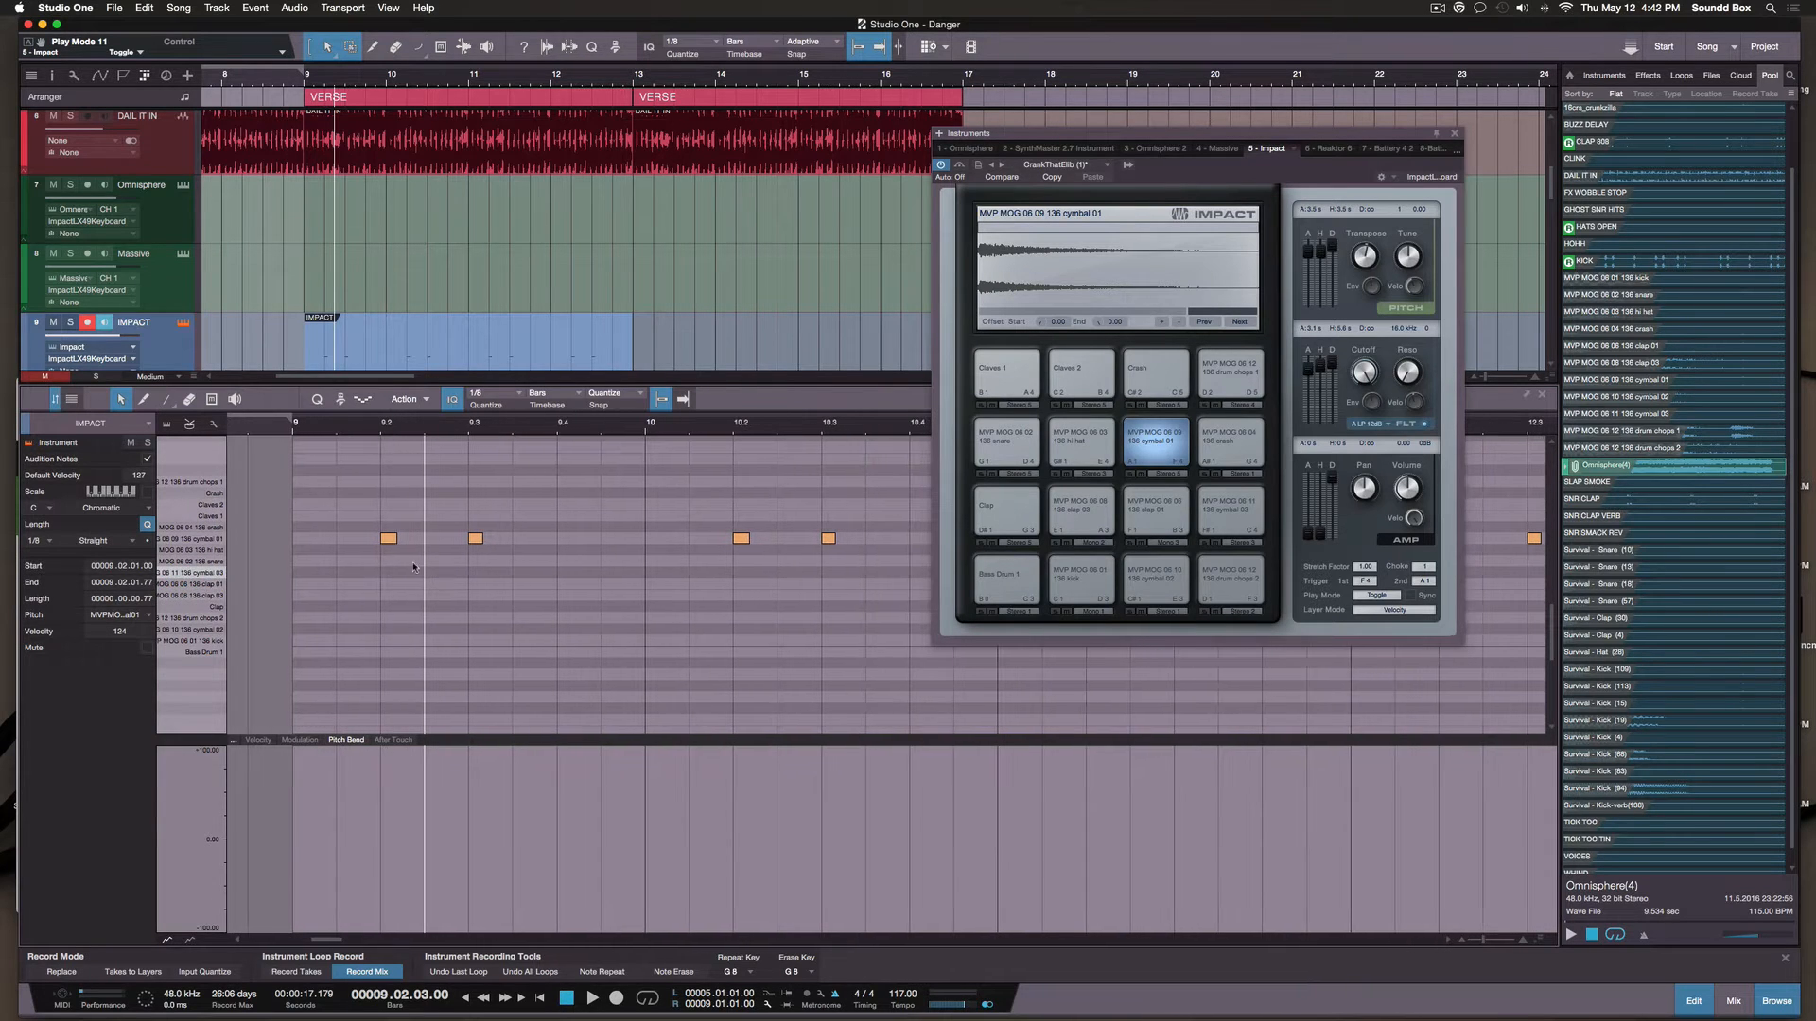
Play the quantized IMPACT part from bar 9 beat 2 and select its first two cymbal 01 notes individually
left_click(367, 427)
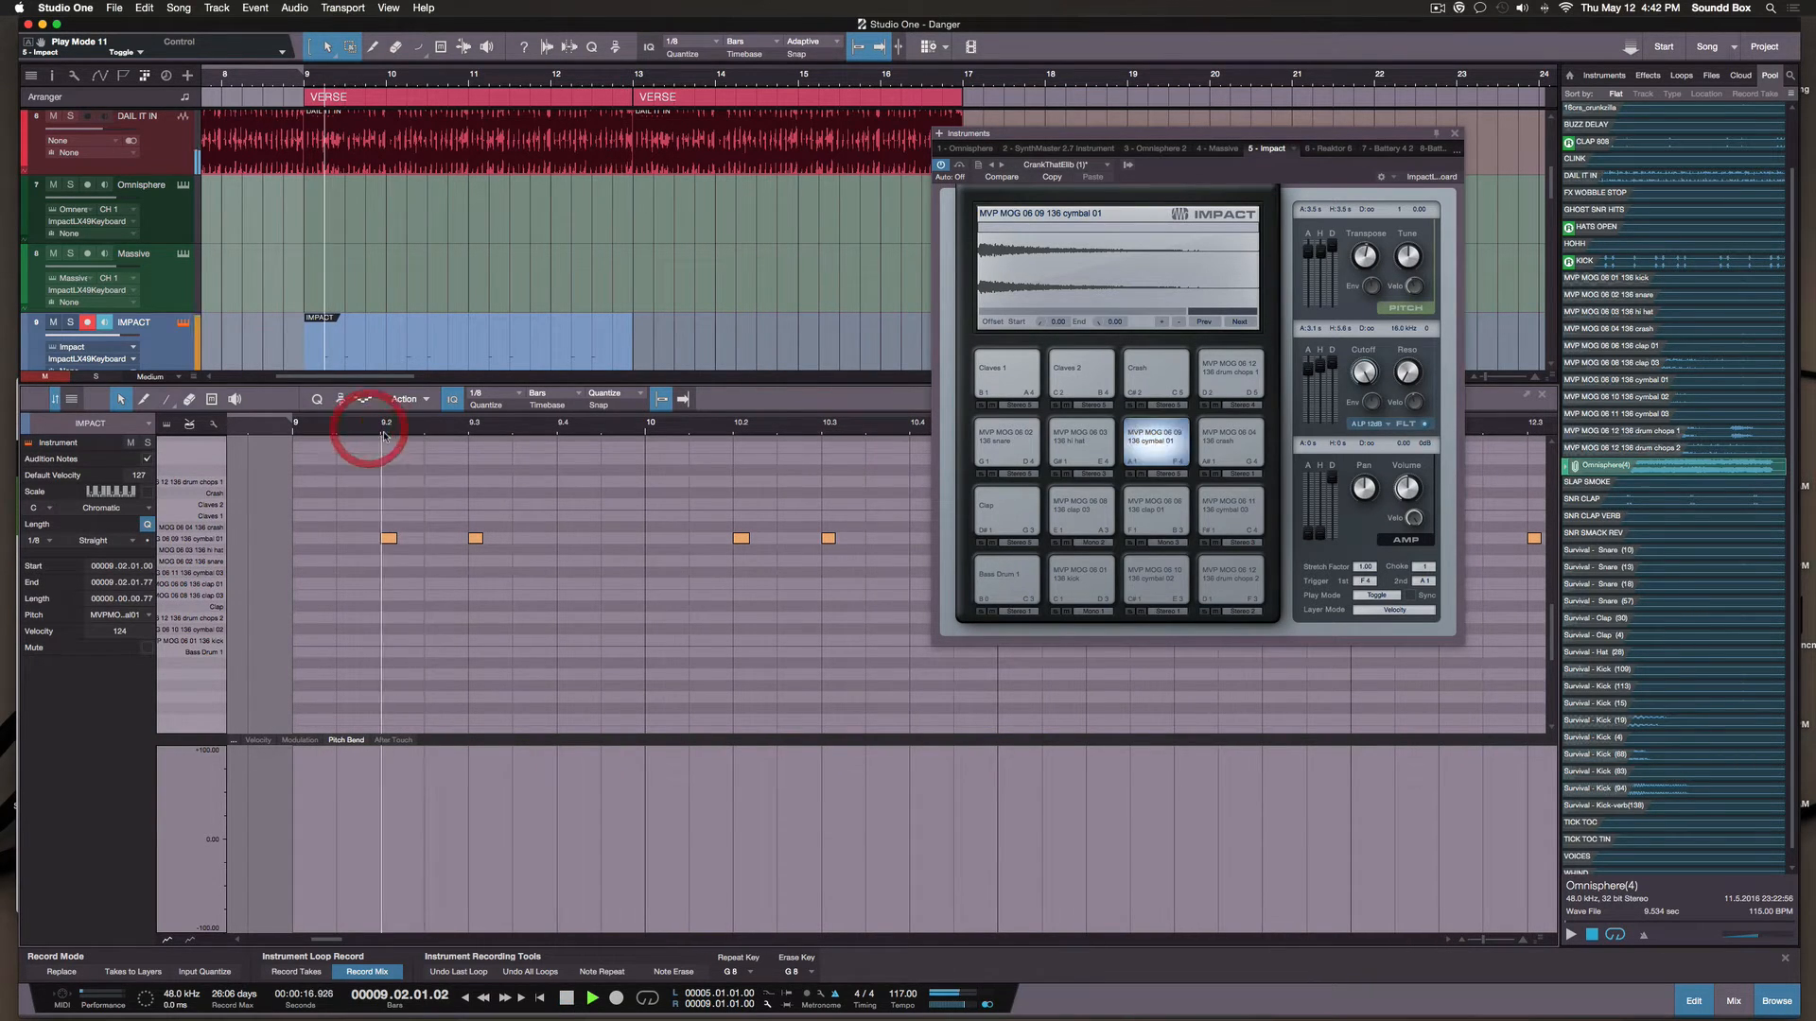
left_click(401, 579)
left_click(387, 539)
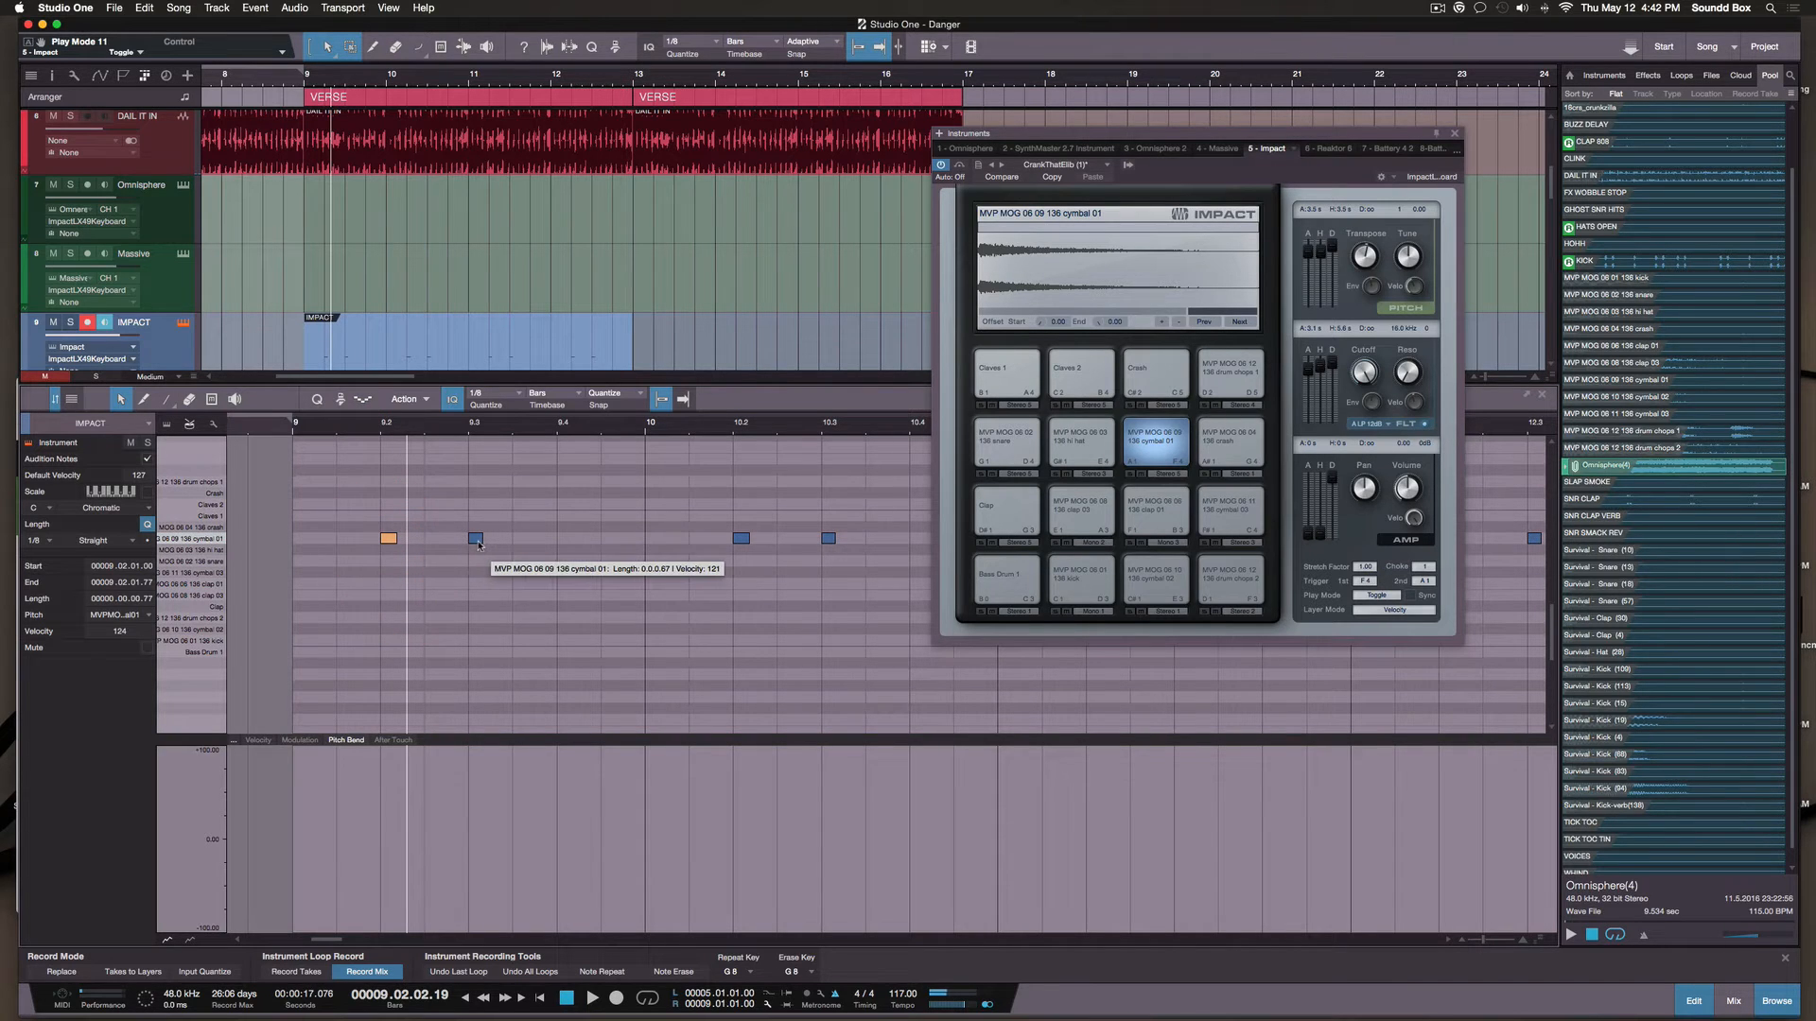
left_click(477, 539)
left_click(388, 538)
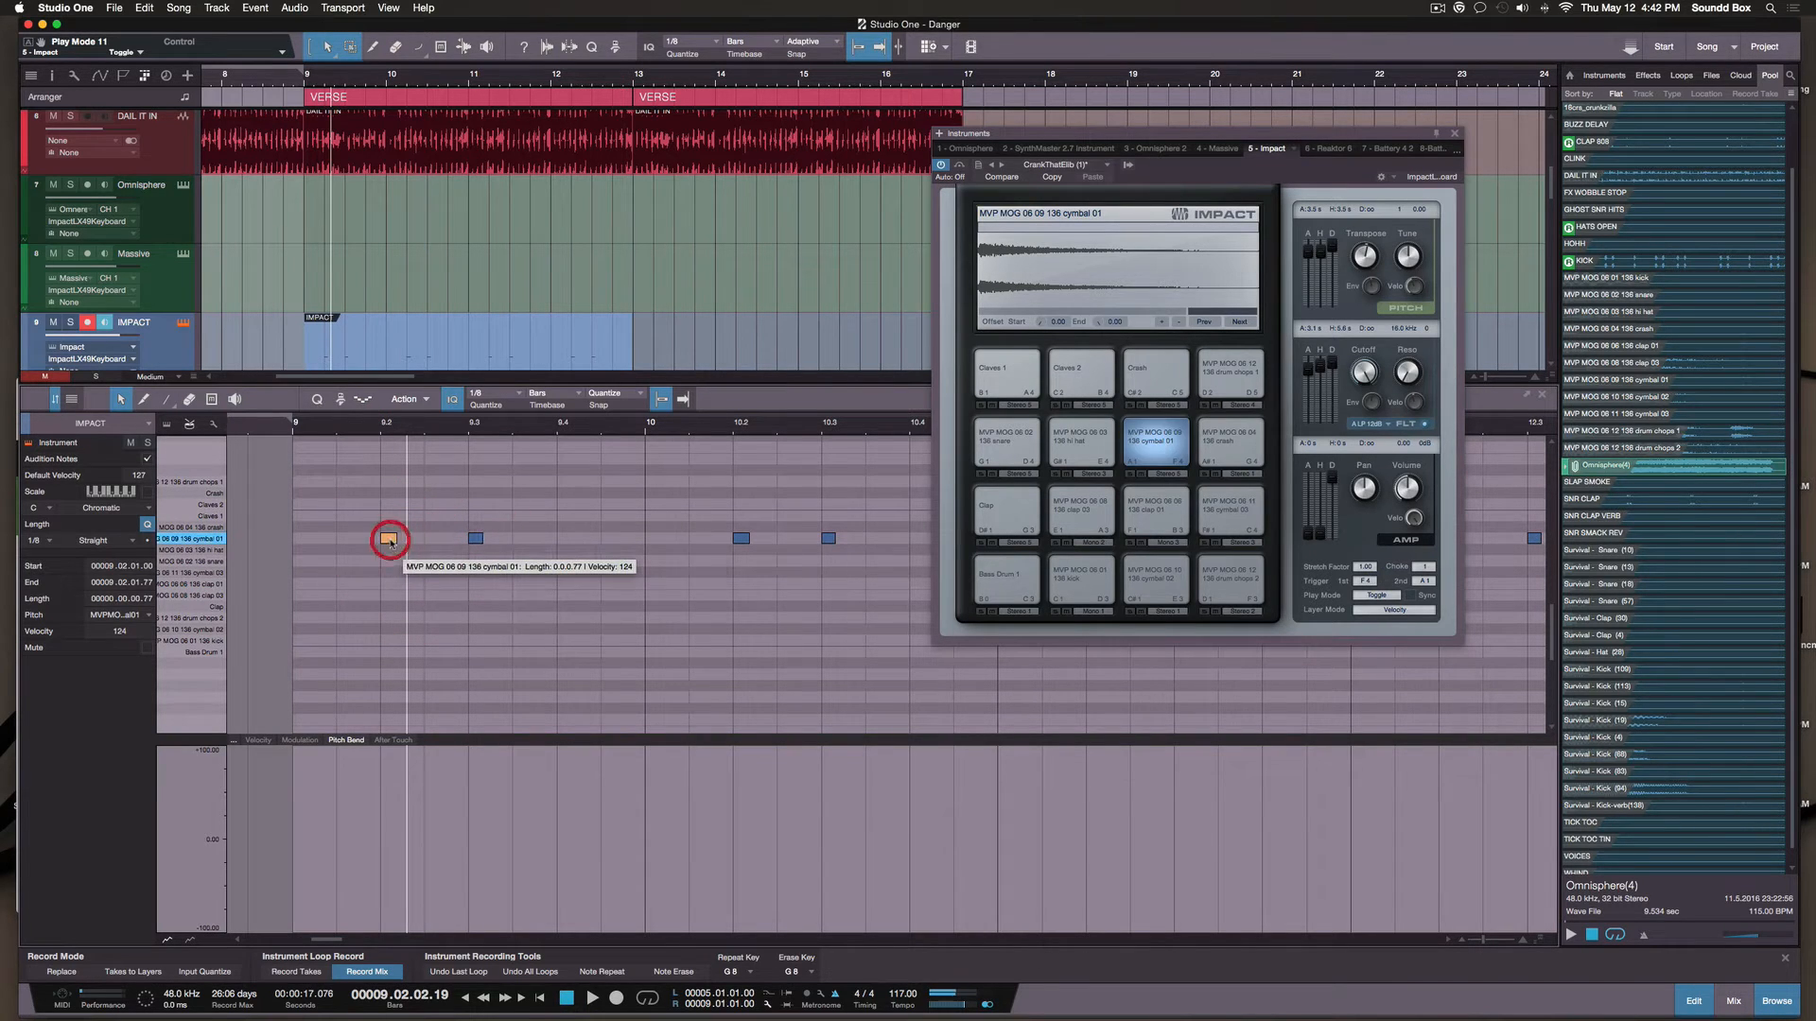
left_click(389, 539)
Solo the IMPACT track and move the Impact instrument window clear of the note editor
scroll(751, 502, "left", 3)
key("s")
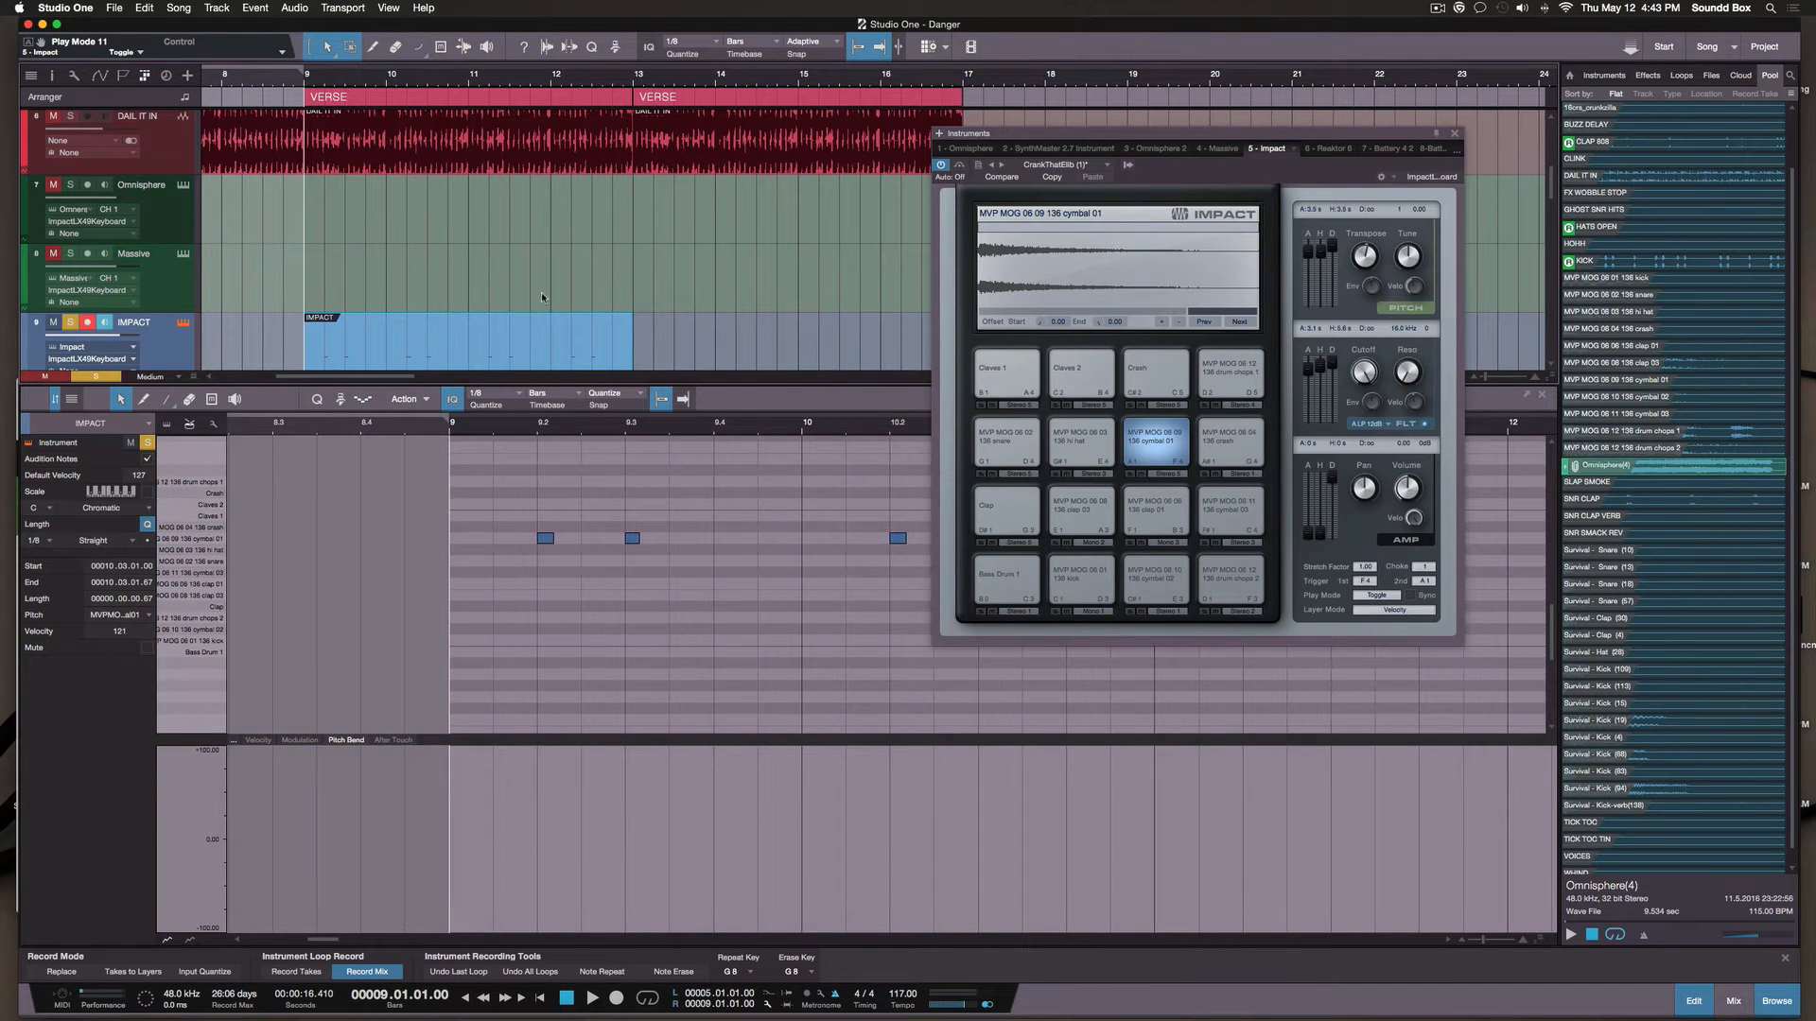
scroll(541, 292, "down", 2)
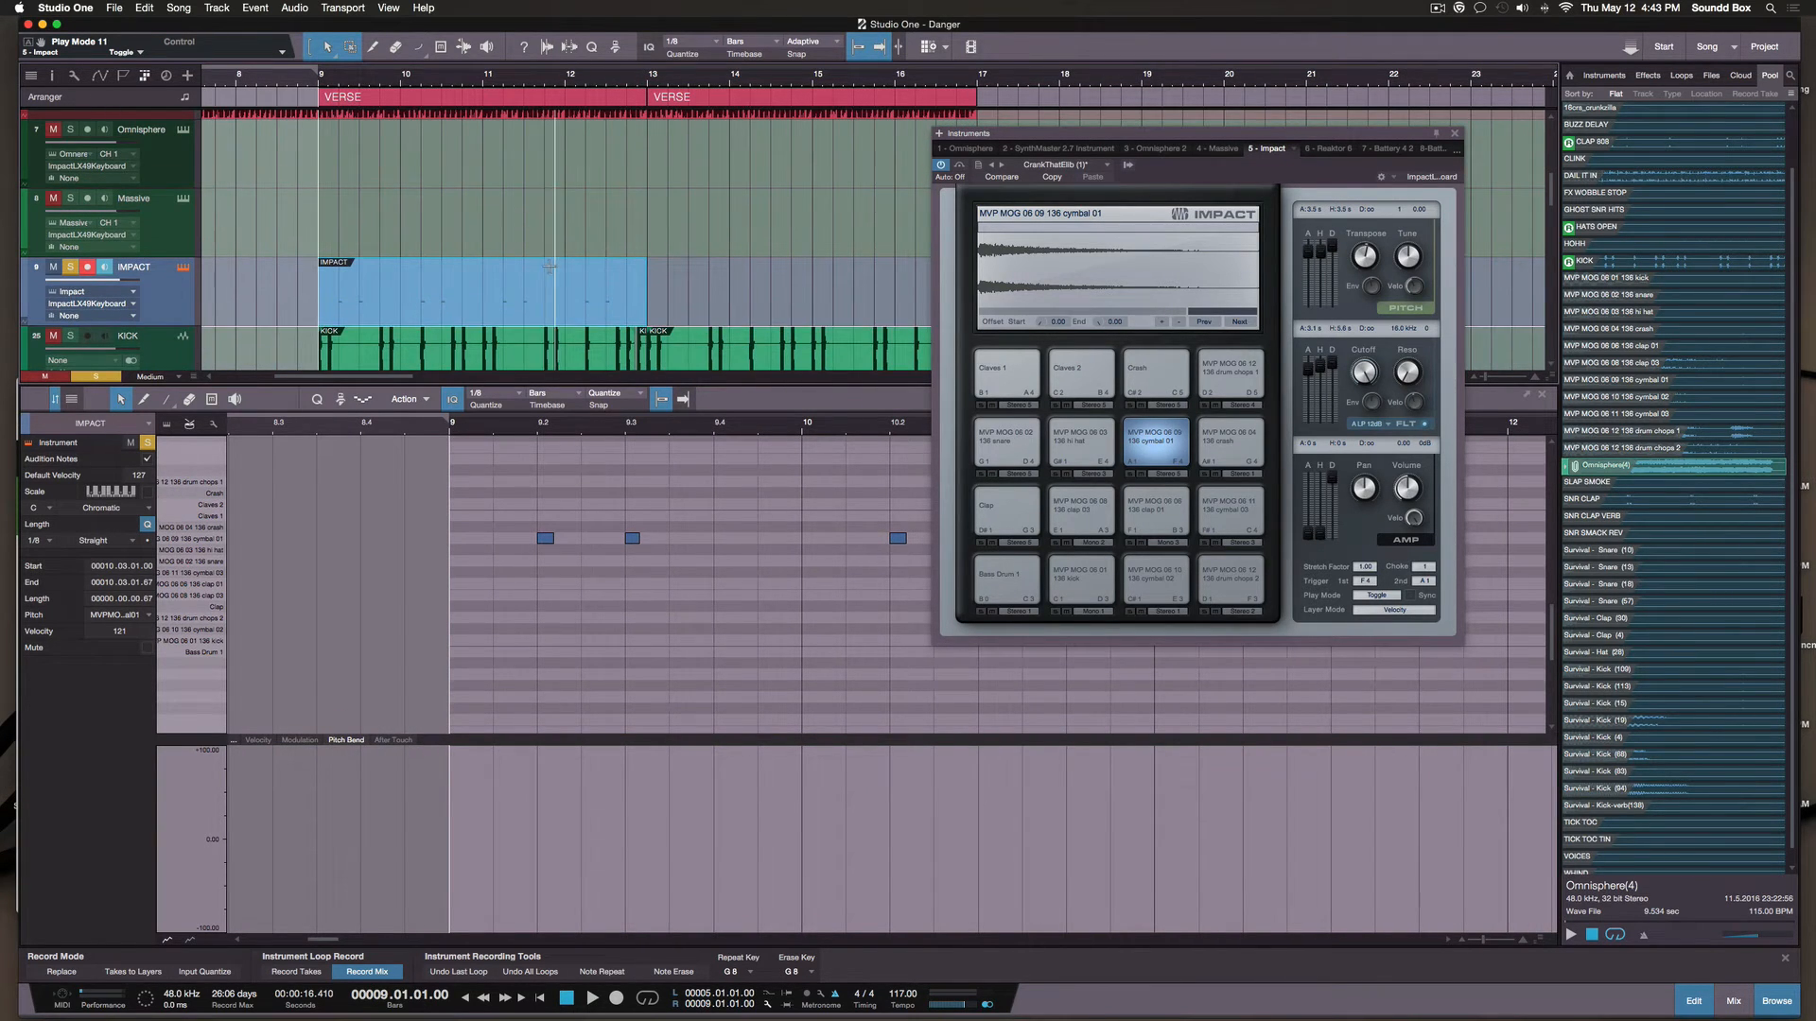
scroll(541, 291, "down", 3)
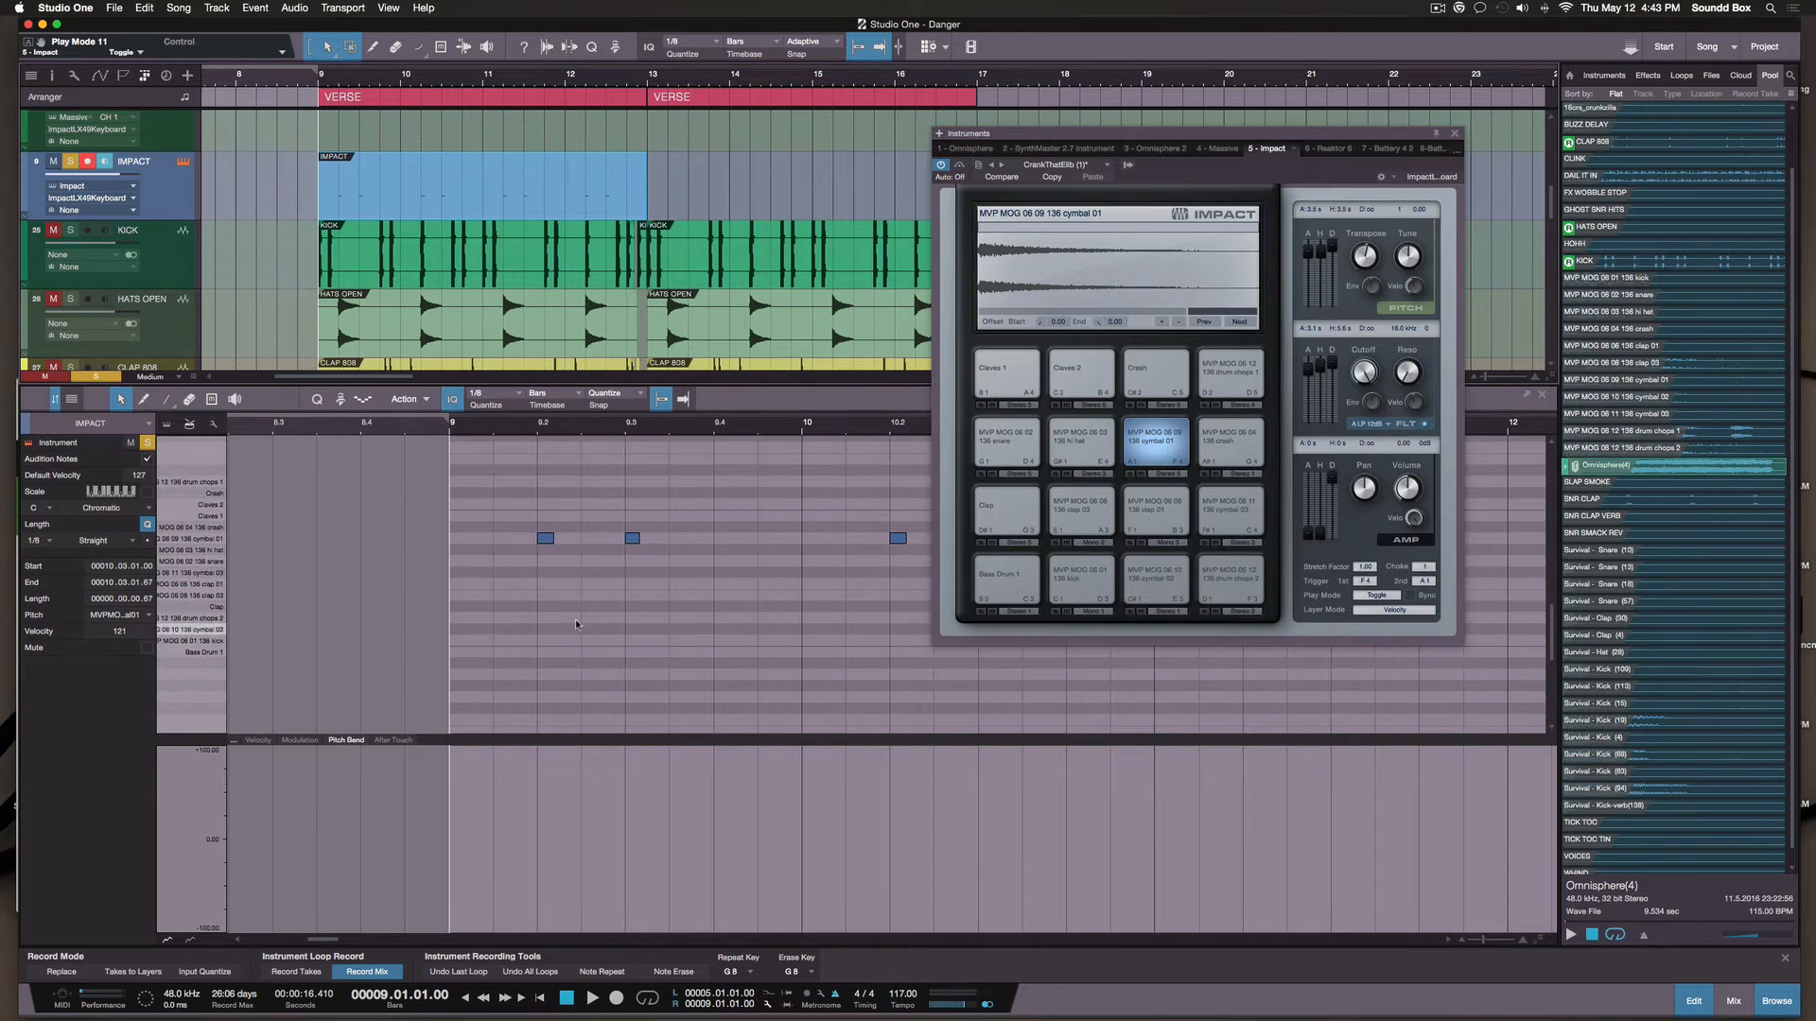
scroll(531, 575, "right", 5)
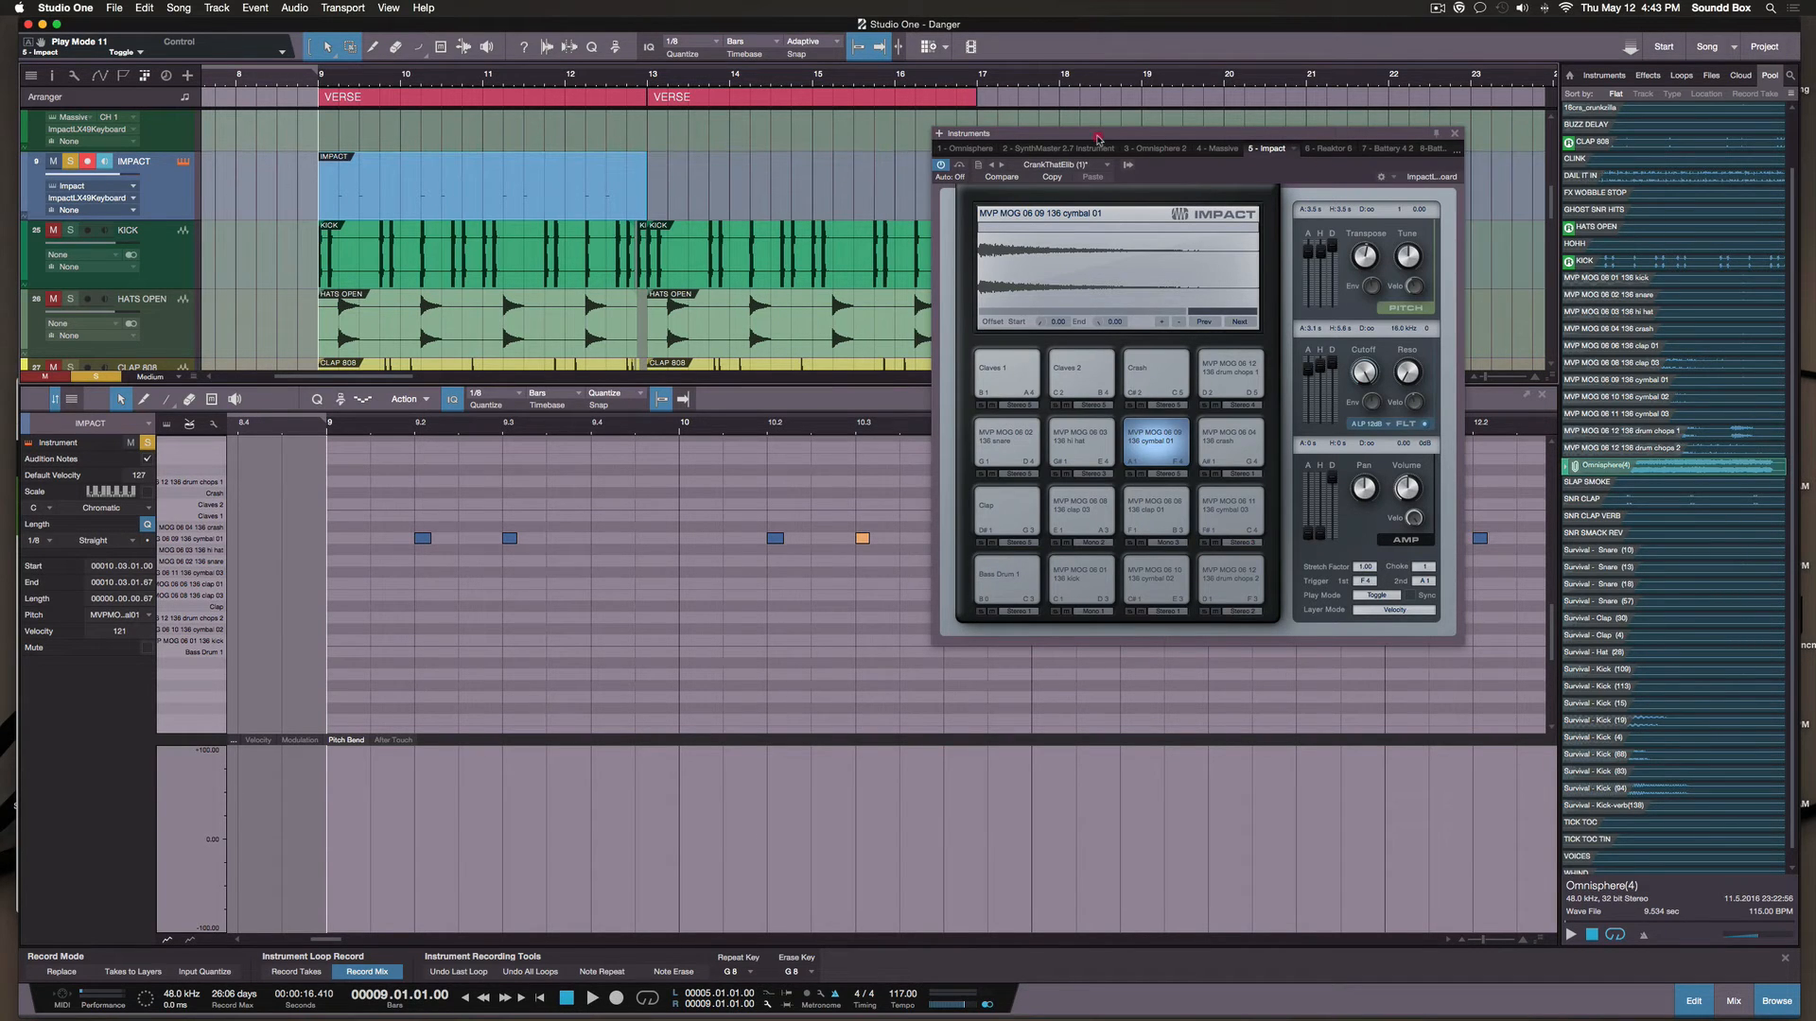
left_click_drag(1096, 139, 1355, 51)
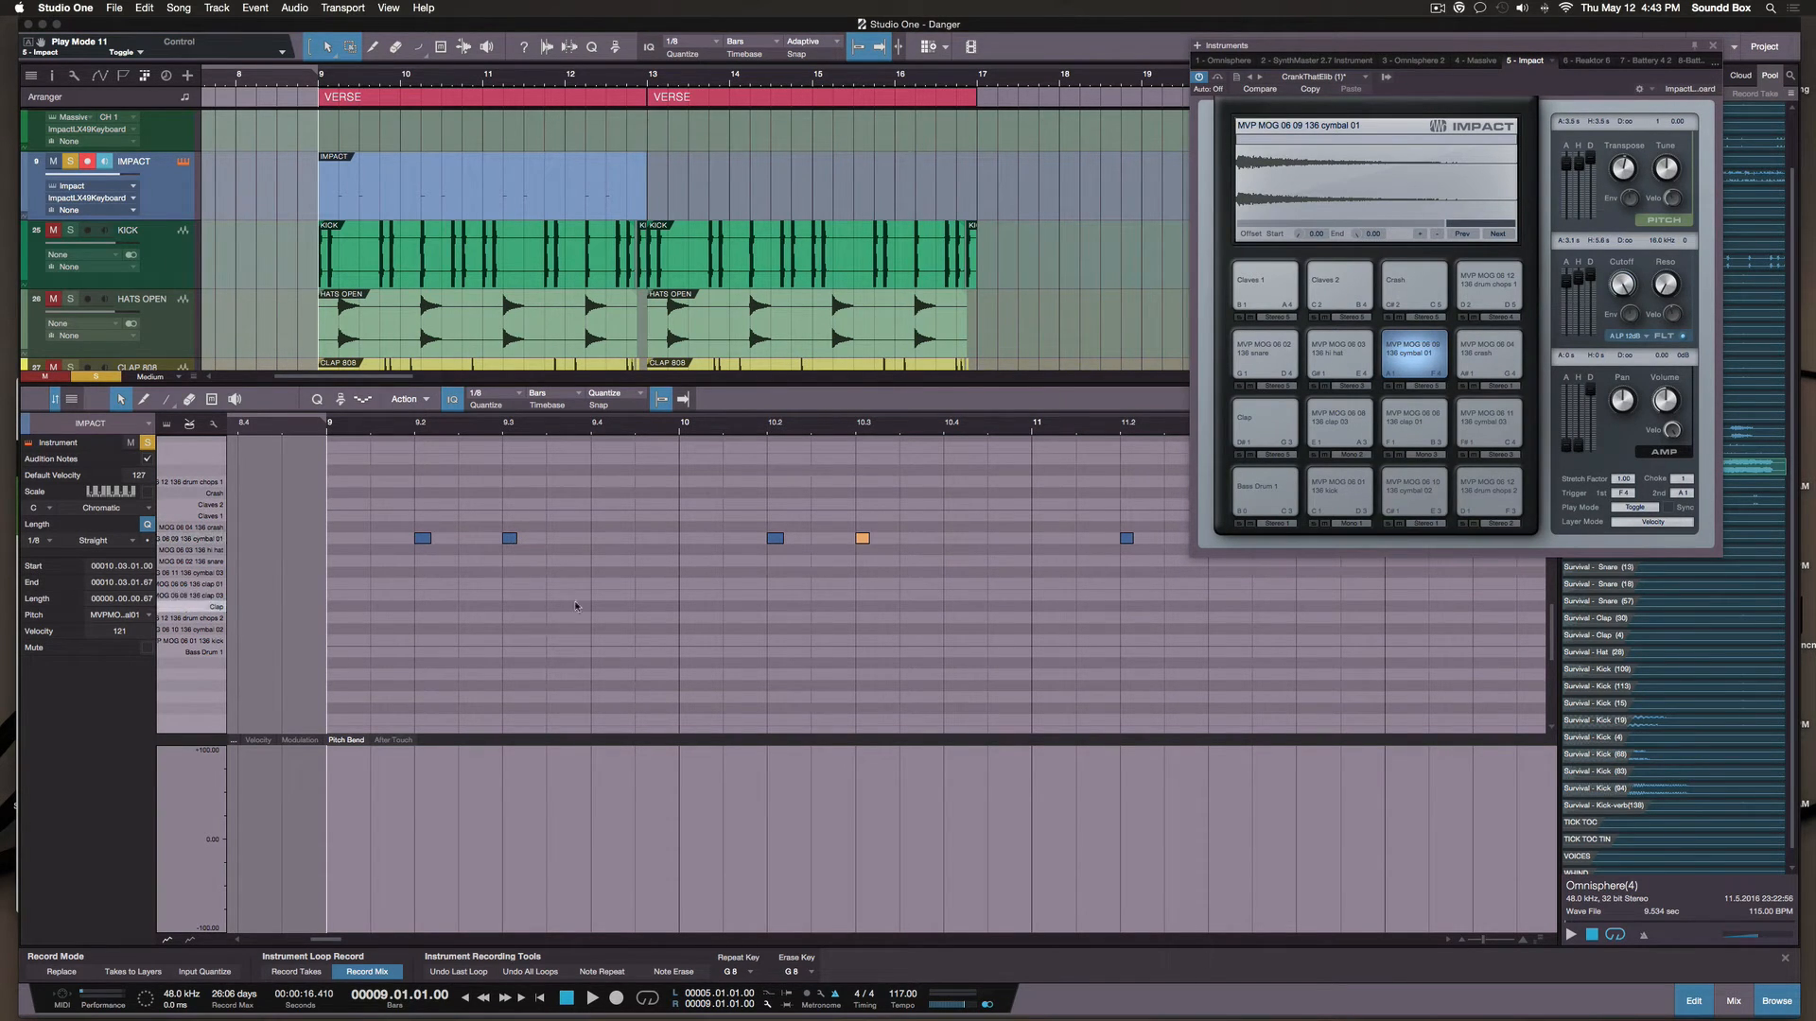
Move the second cymbal 01 note in bar 9 to start at 9.02.04.20 and delete all cymbal notes from bar 10 onward
left_click_drag(510, 541, 492, 540)
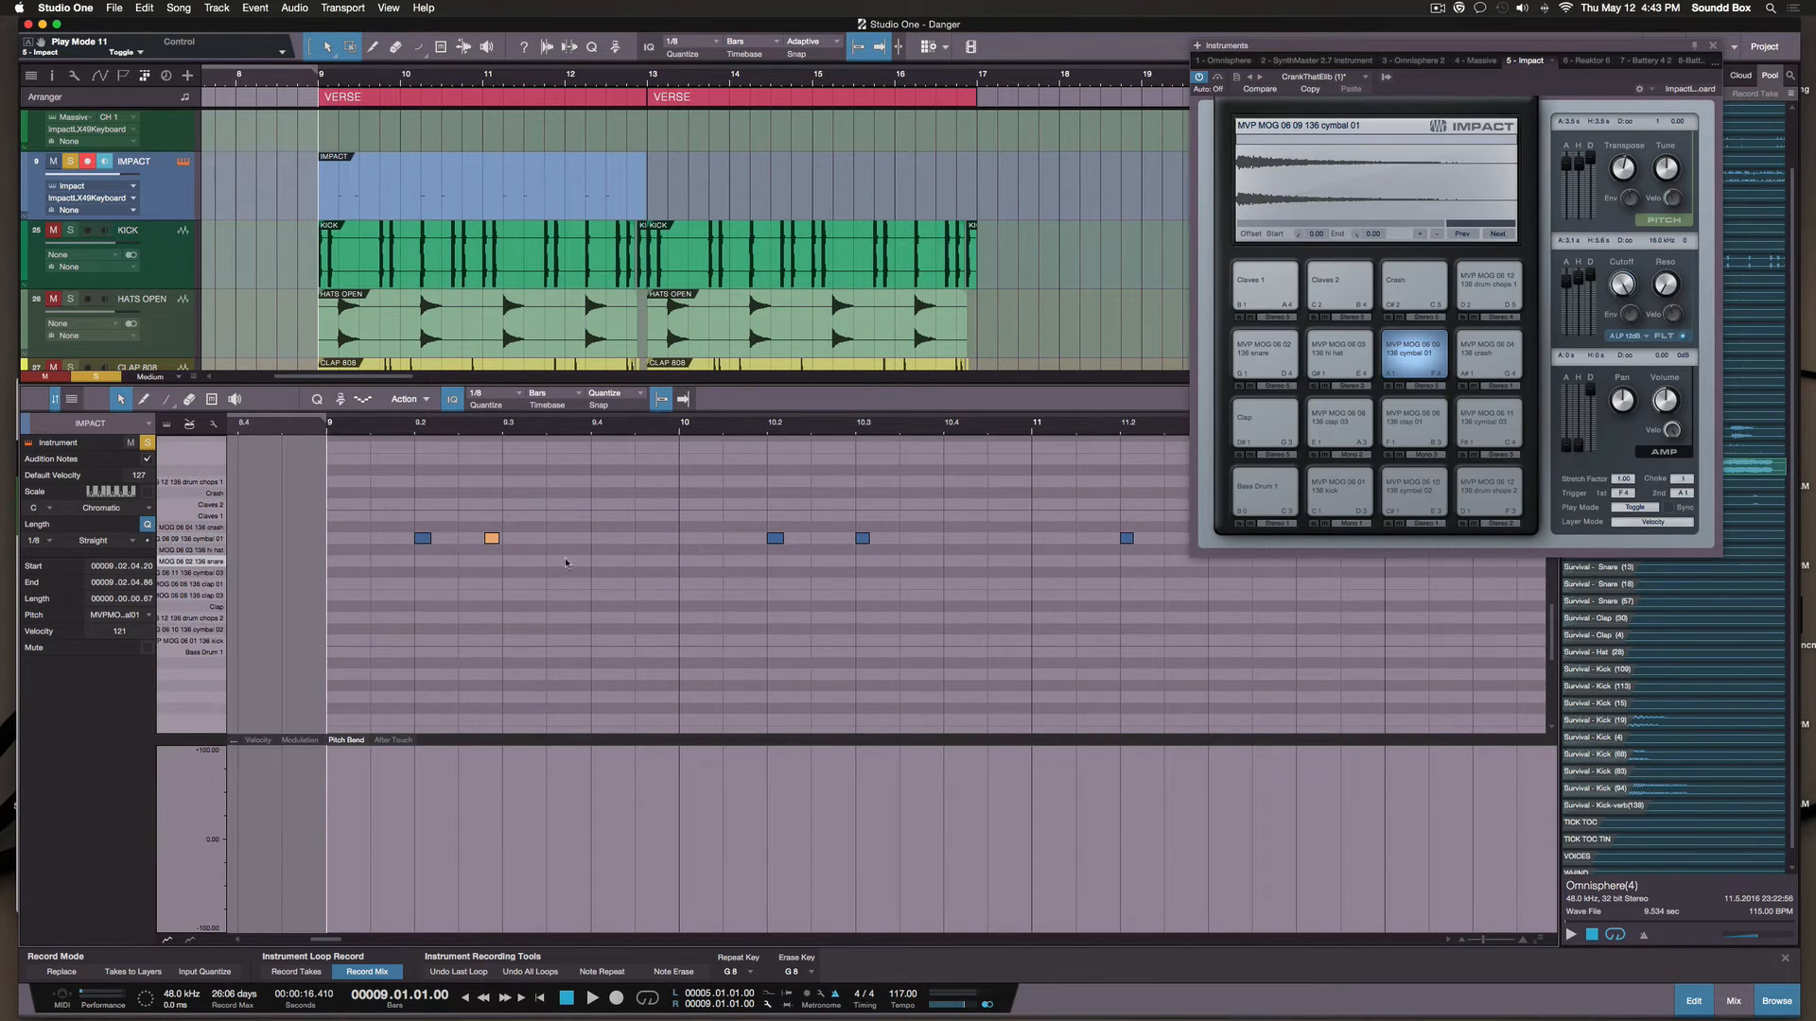
key("w")
key("w")
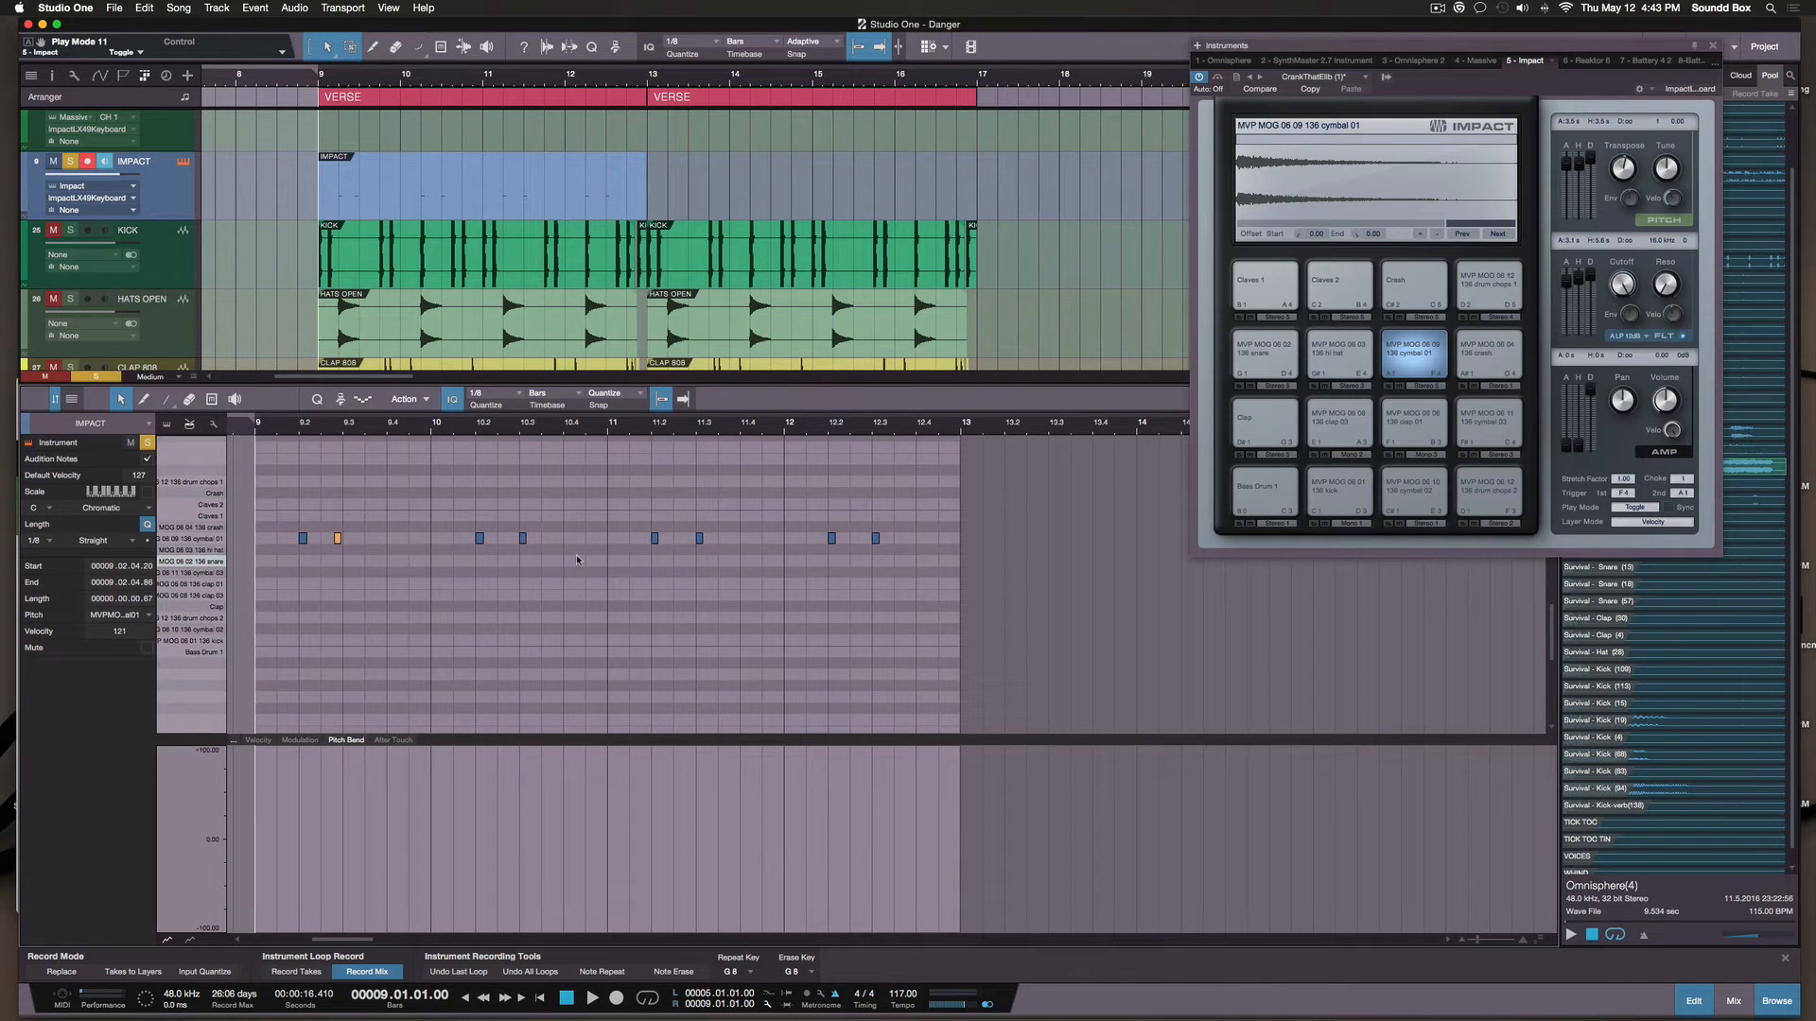
left_click_drag(454, 530, 939, 553)
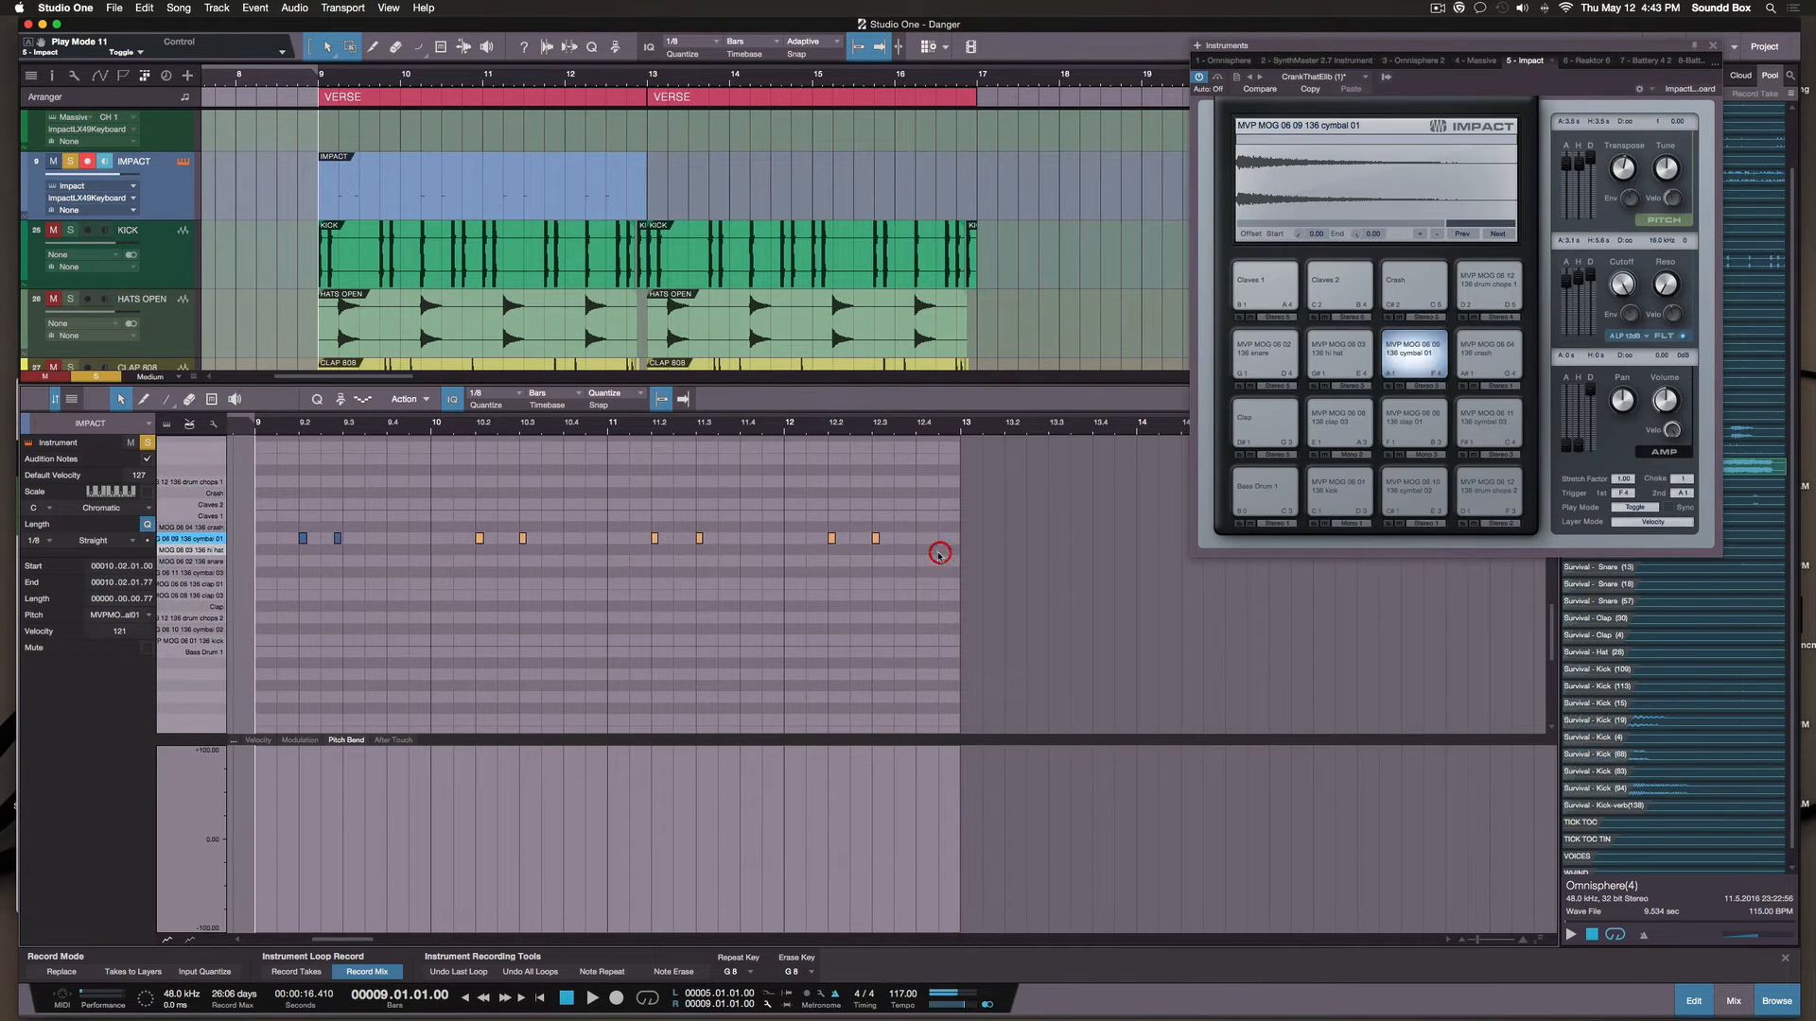
key("Delete")
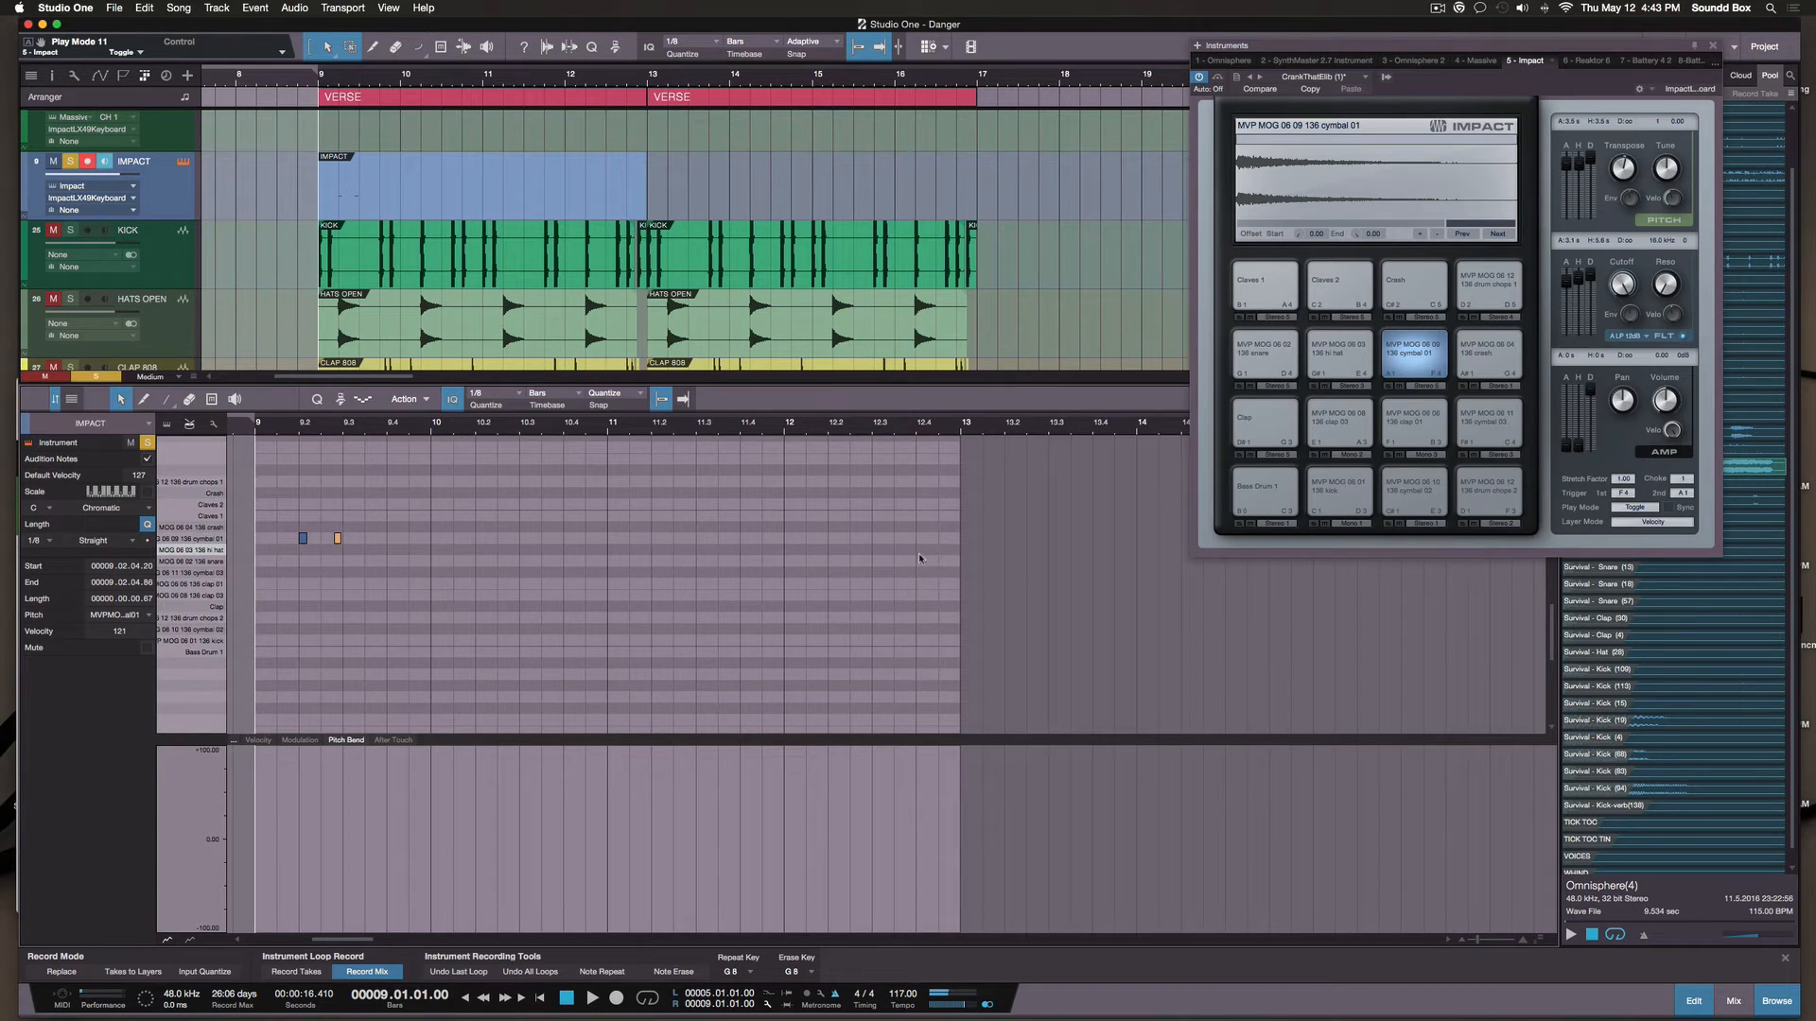
Duplicate the two remaining cymbal 01 notes with the copy starting at 9.03.01.00, and play the part
left_click_drag(276, 521, 353, 543)
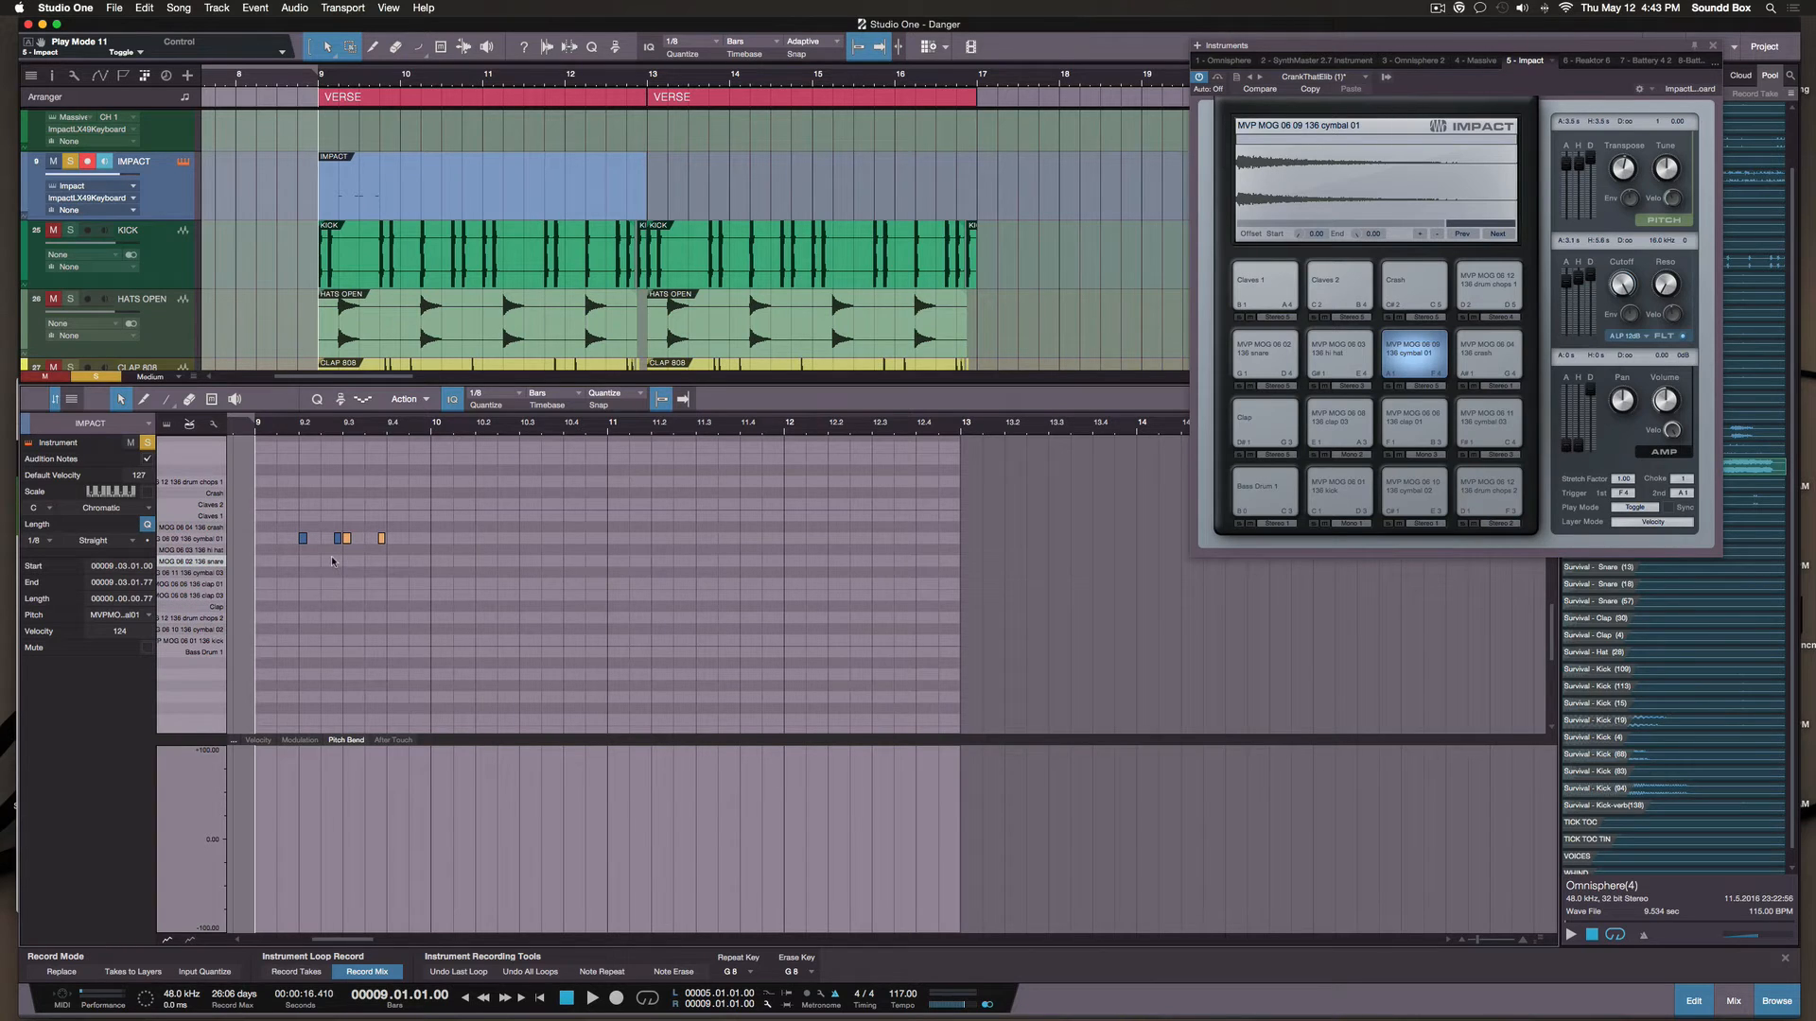
key("space")
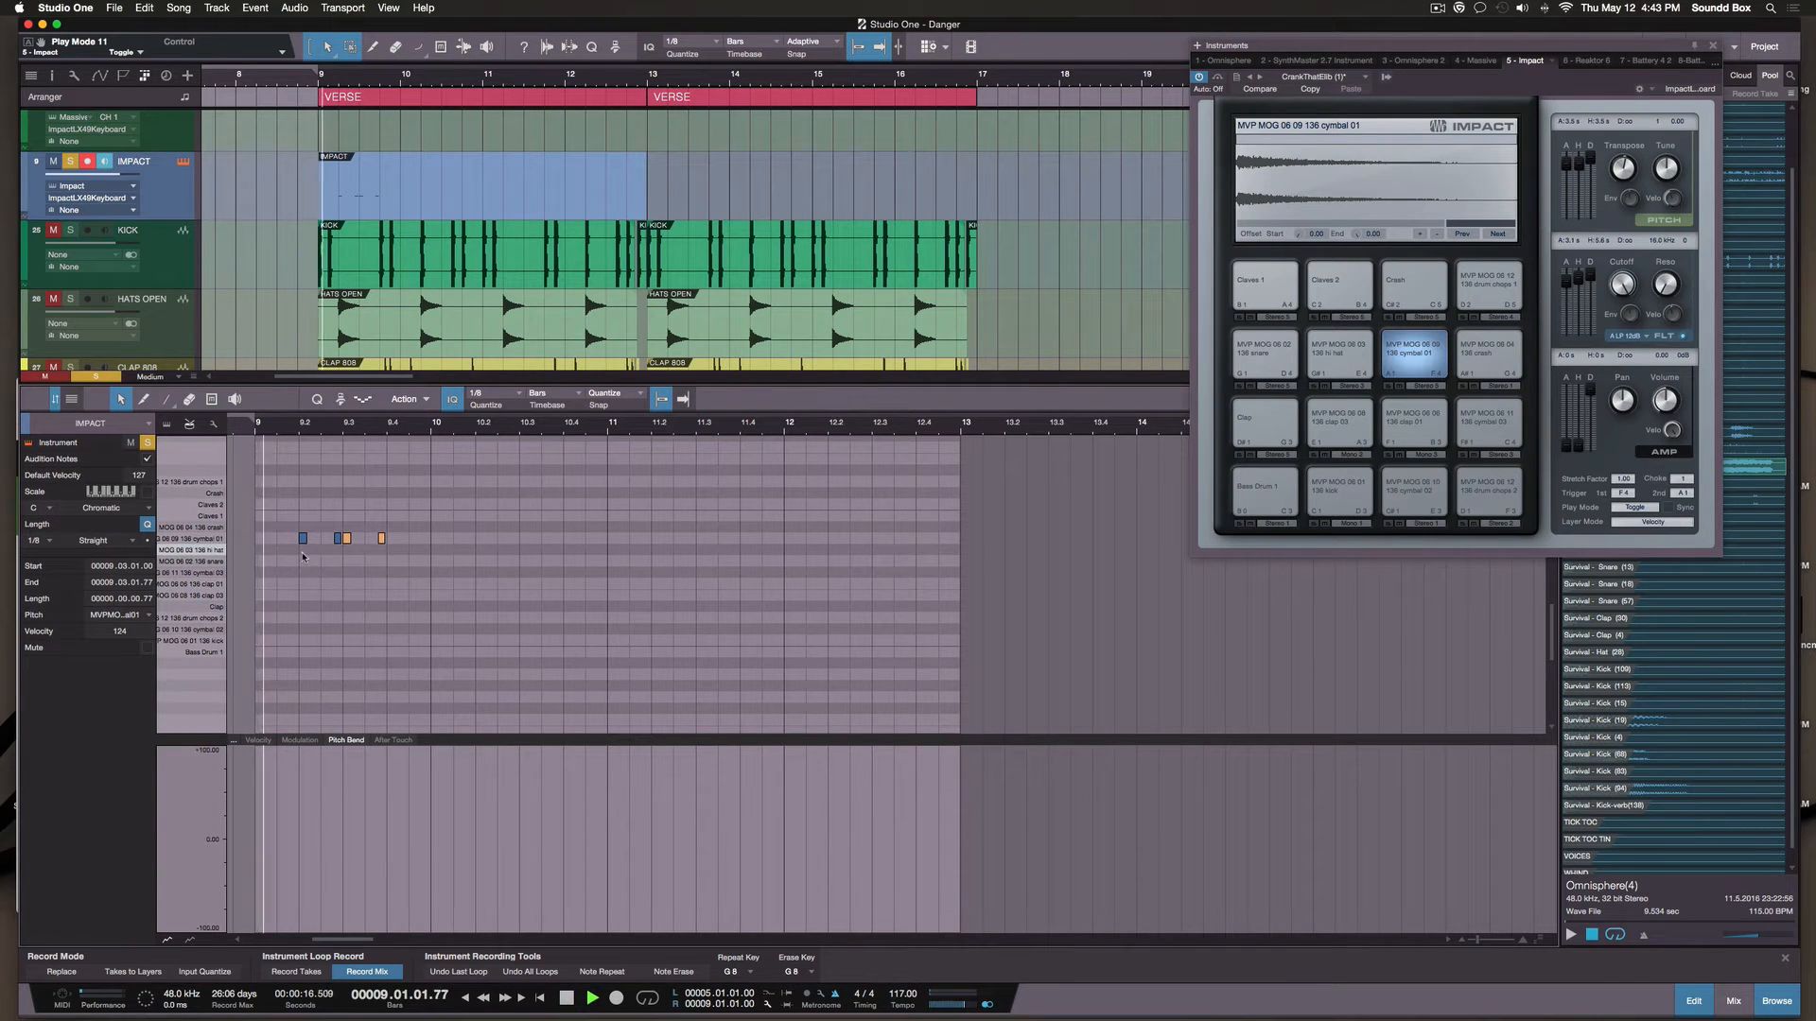
key("space")
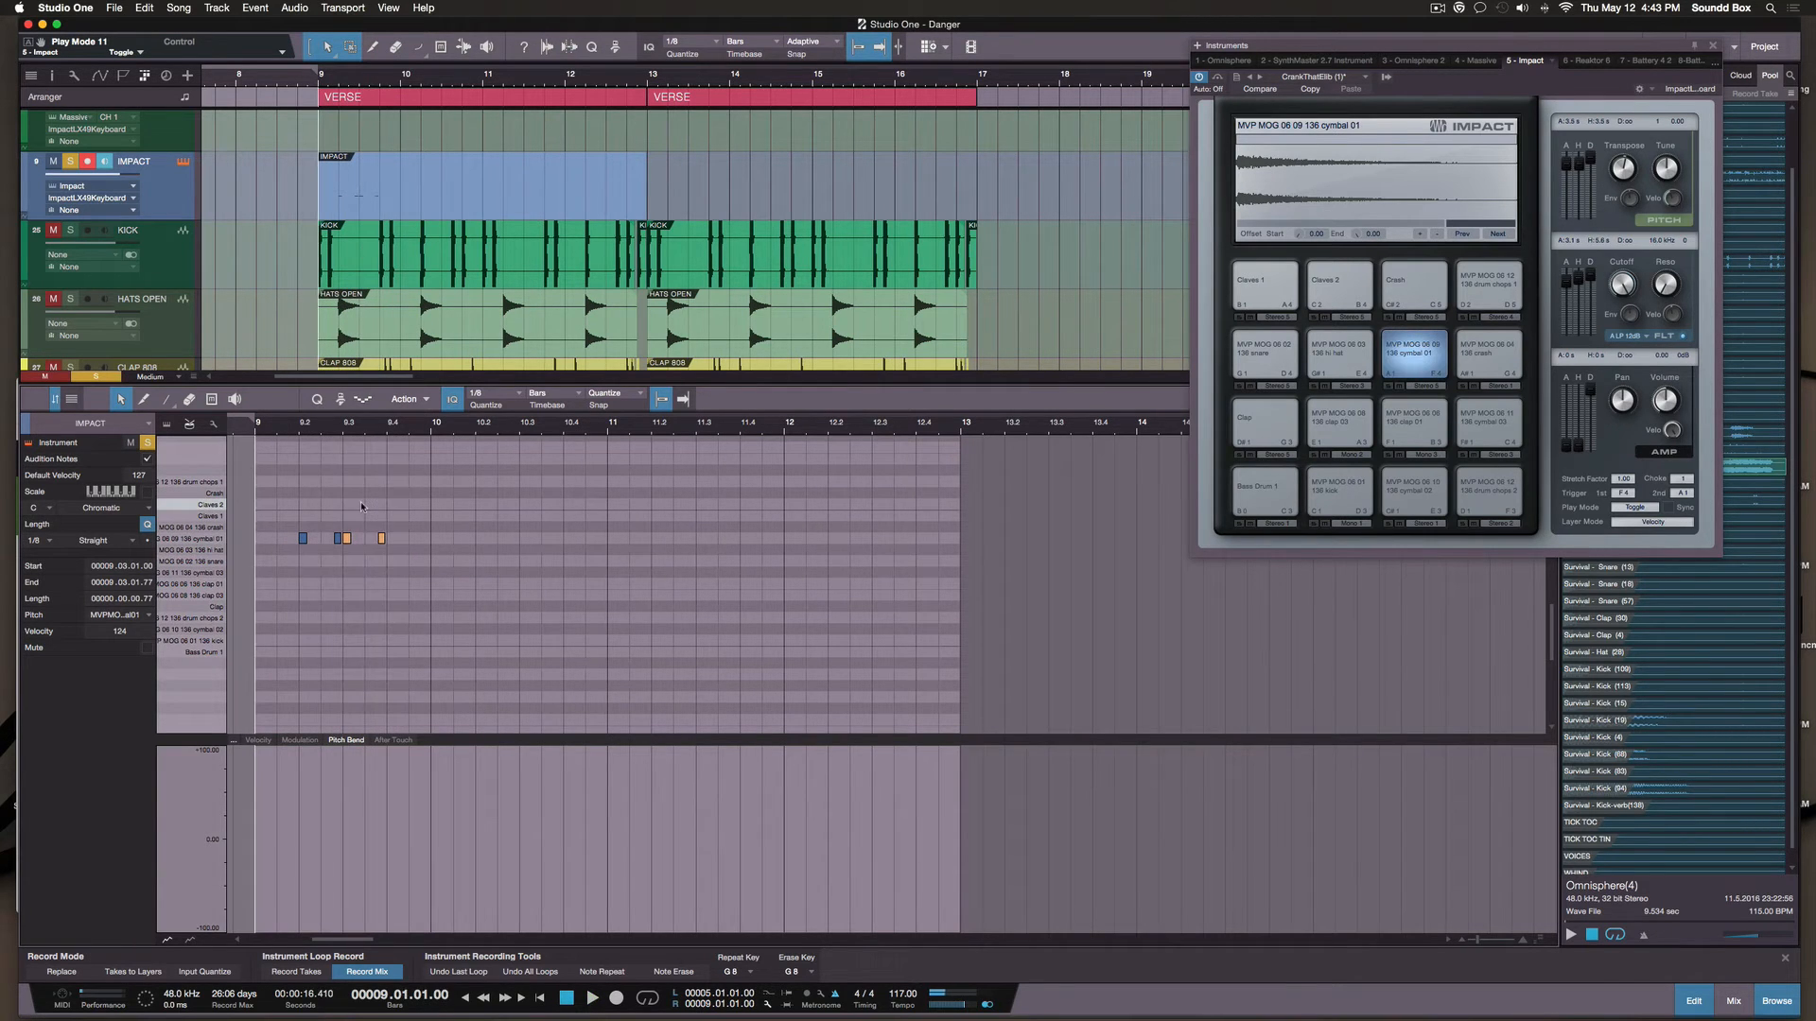
Duplicate the four cymbal 01 notes twice in succession into bar 10, play the result, and deselect the notes
key("e")
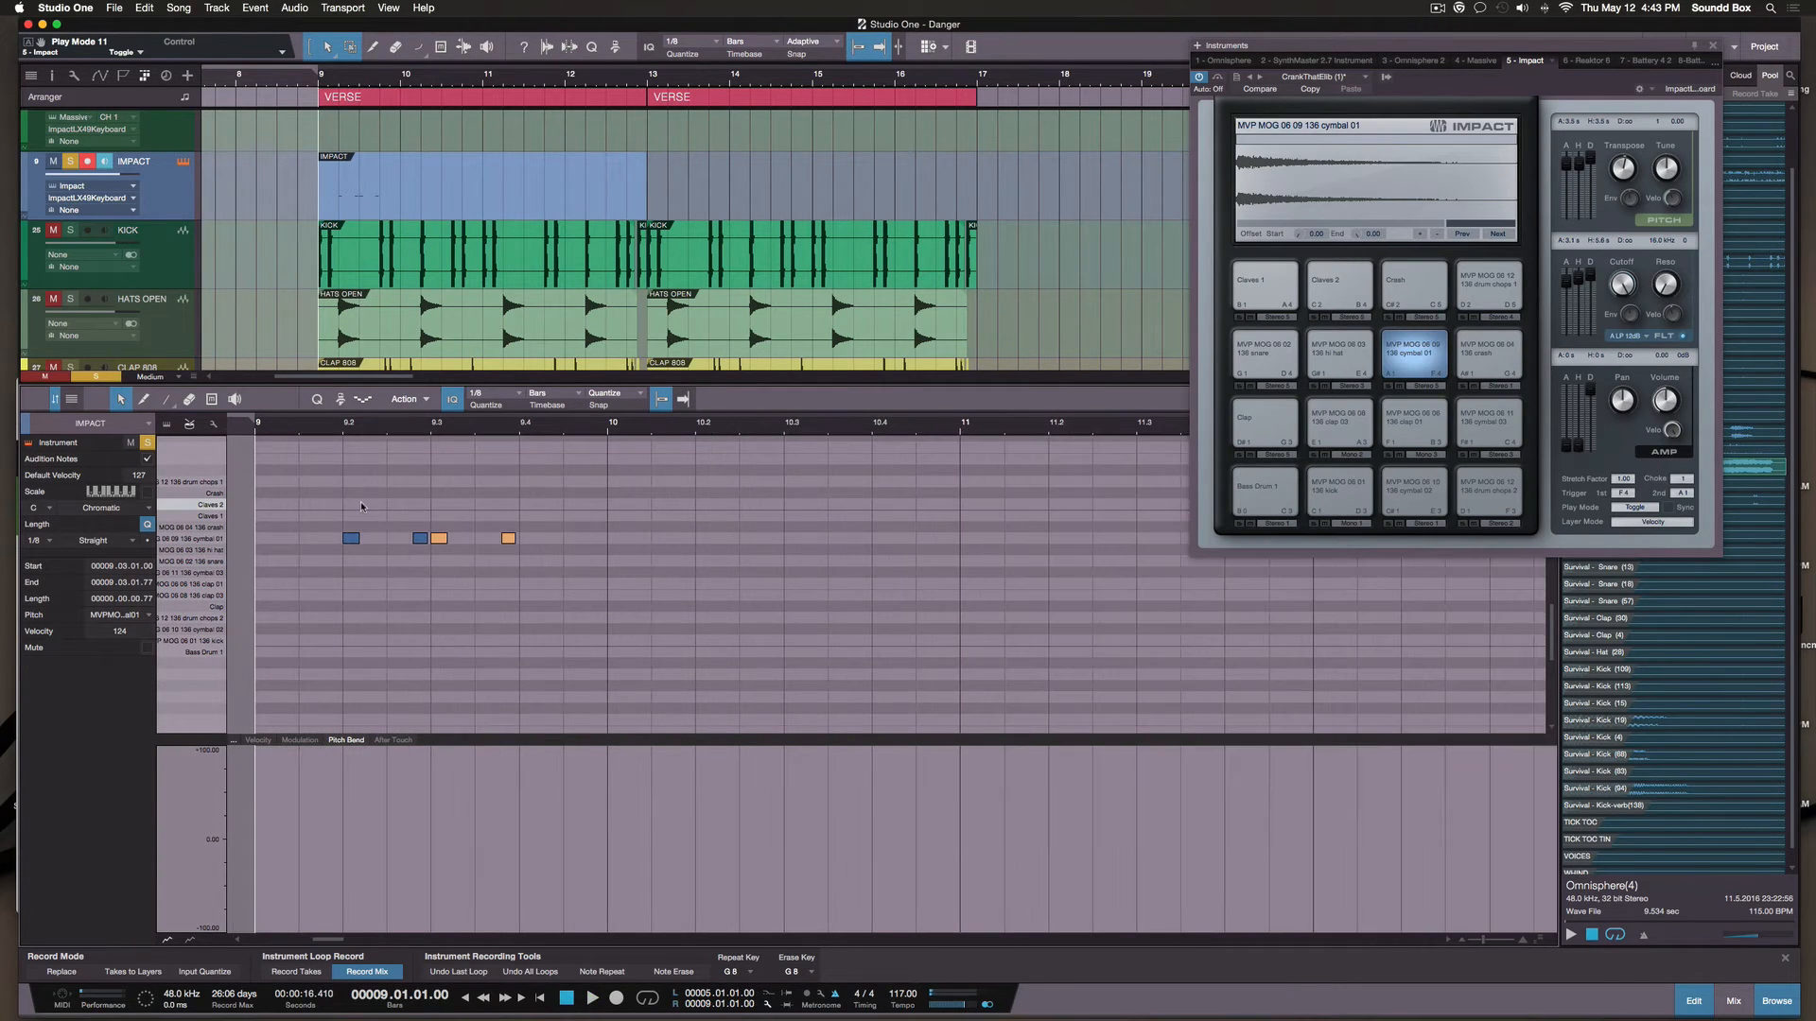
left_click(321, 535)
left_click(522, 541)
key("d")
key("d")
key("space")
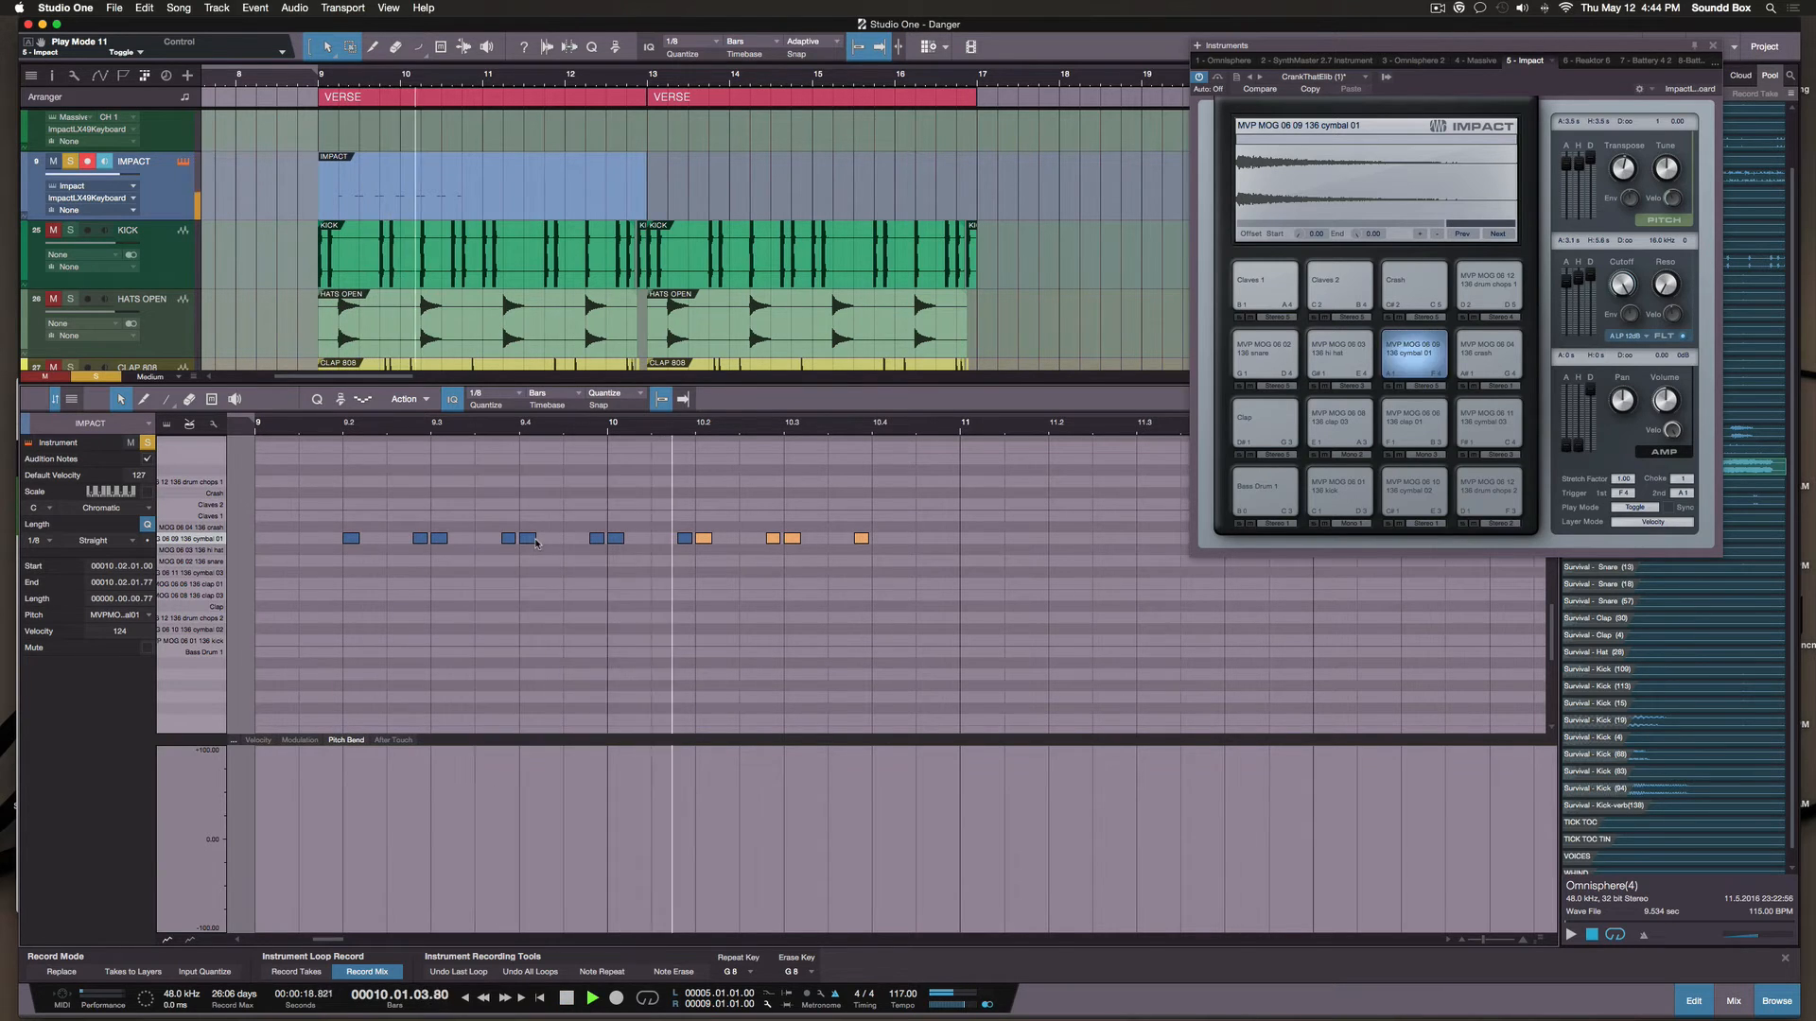
key("space")
left_click(361, 470)
key("space")
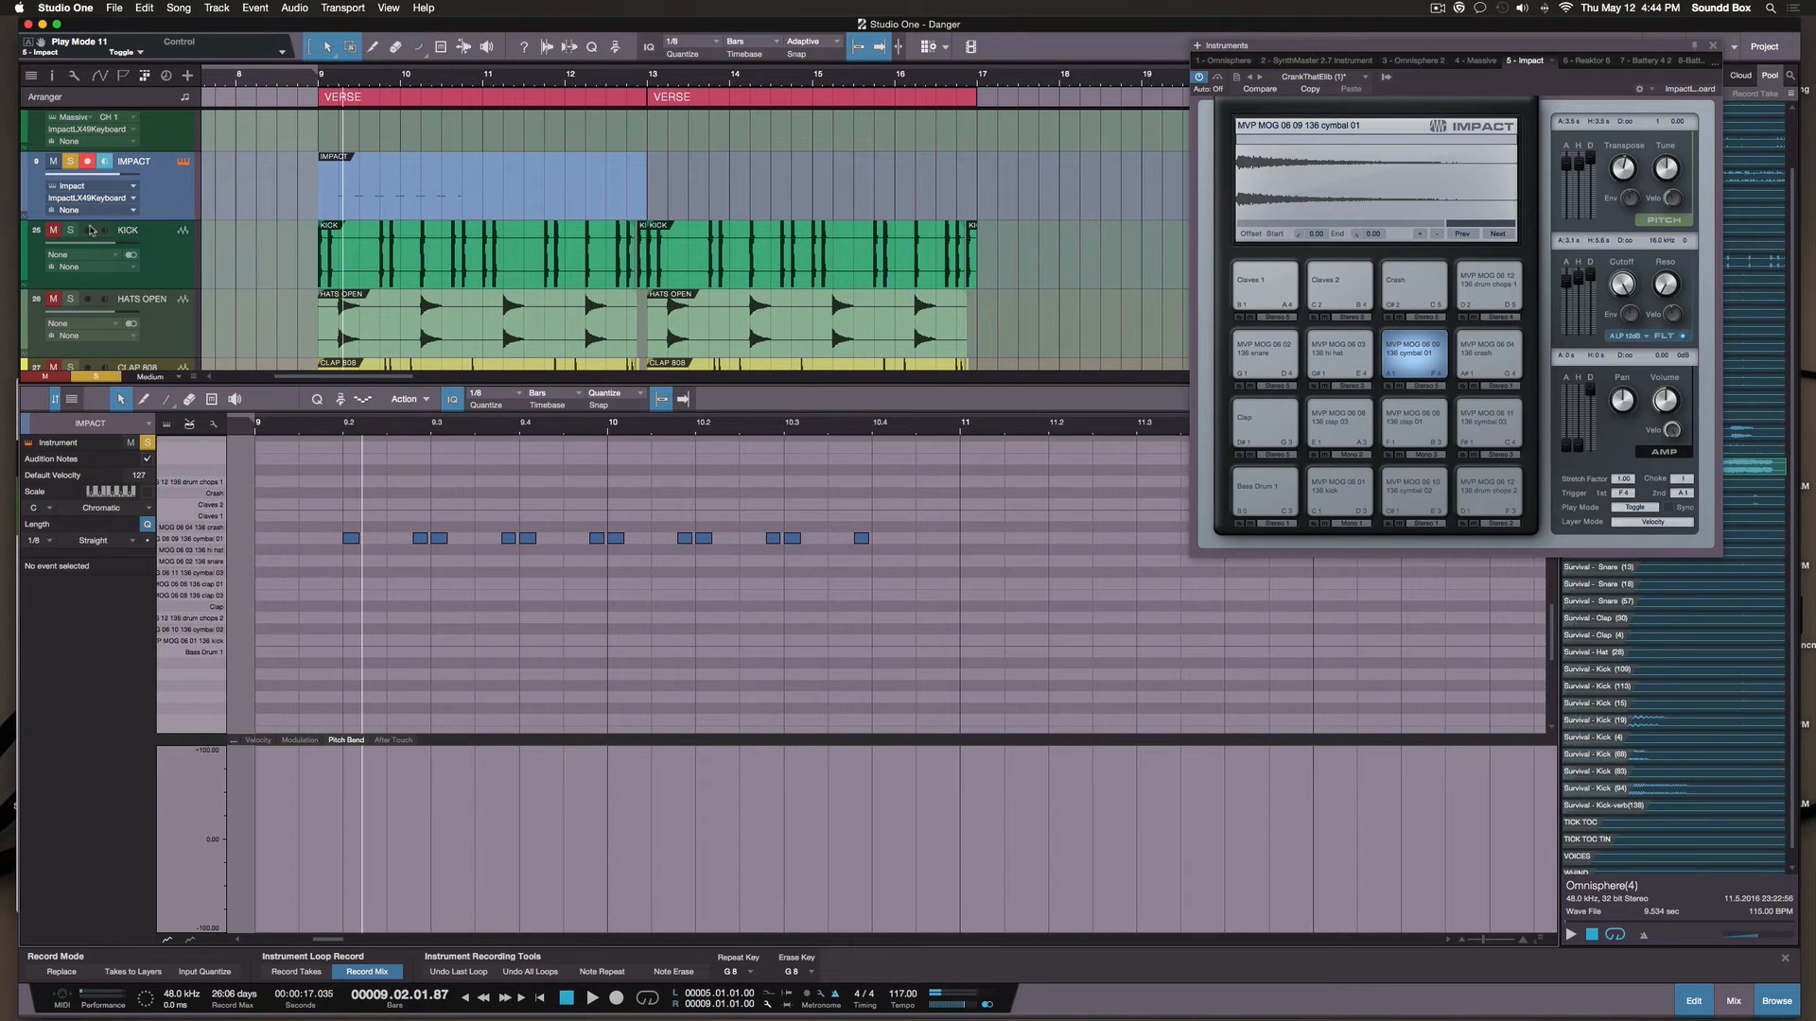
Turn off solo on the IMPACT track and play the cymbal pattern with the other tracks from bar 9 beat 2
left_click(71, 167)
left_click(337, 433)
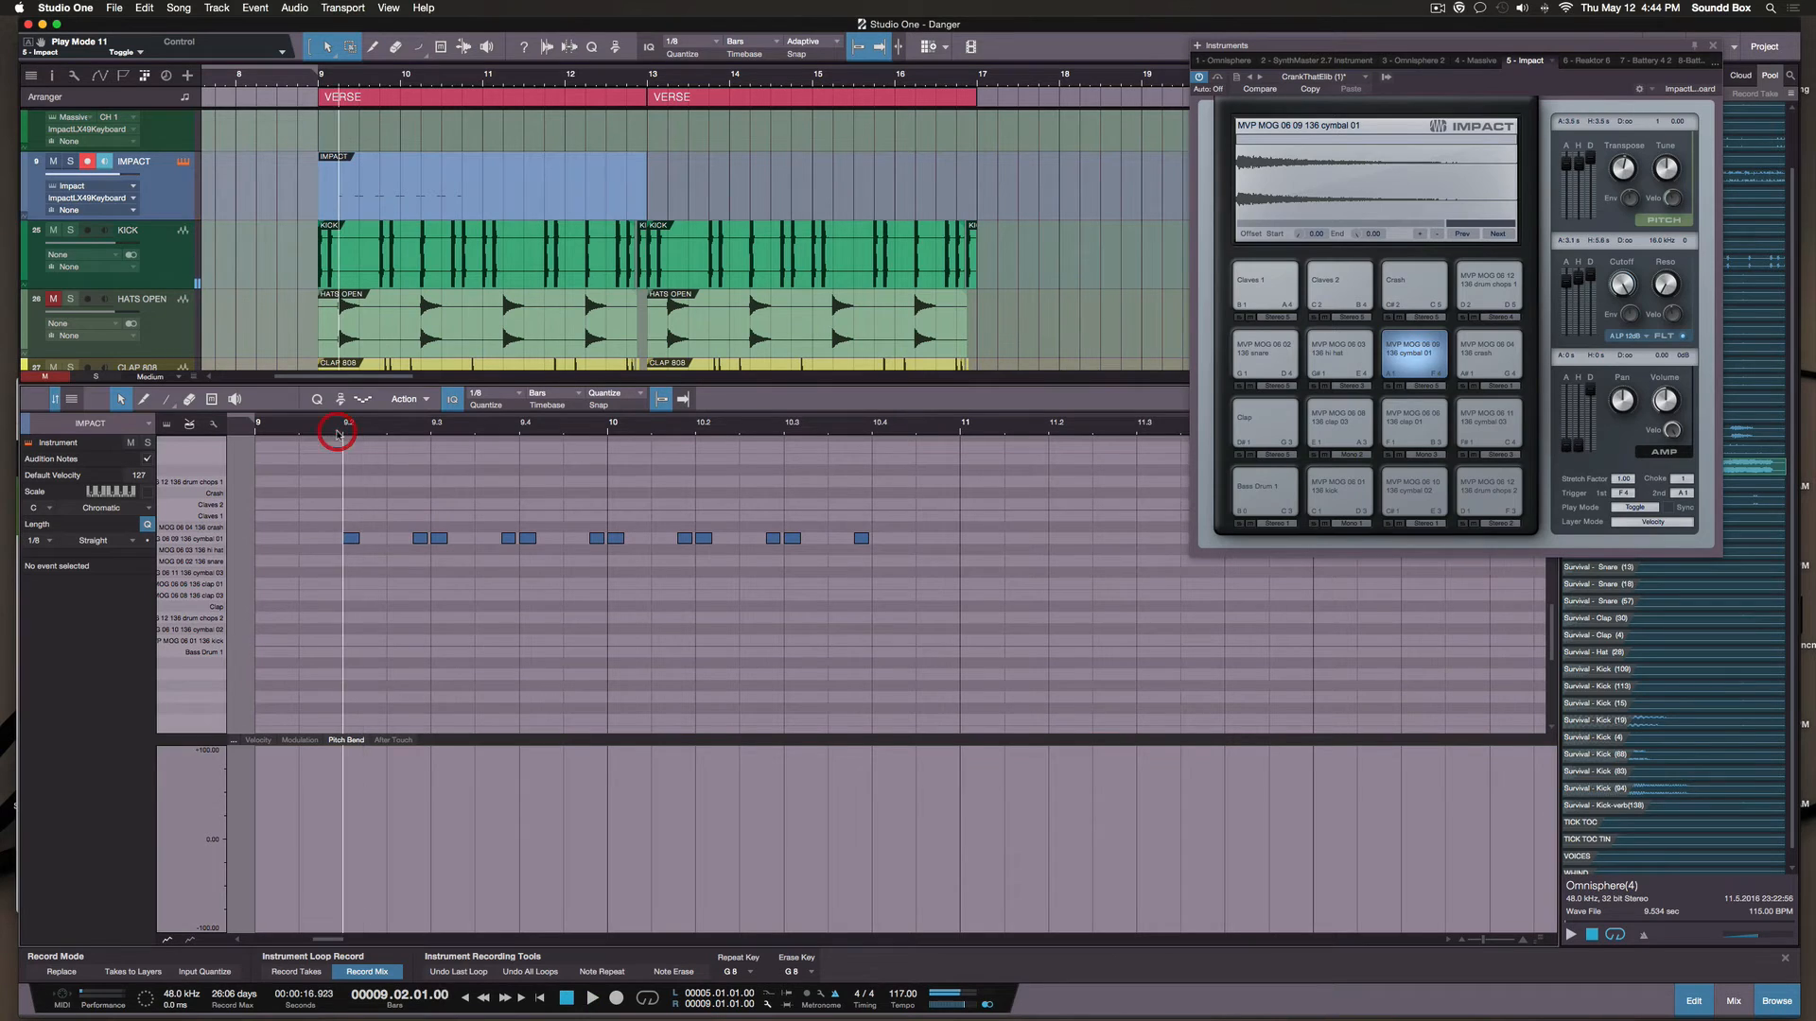
key("space")
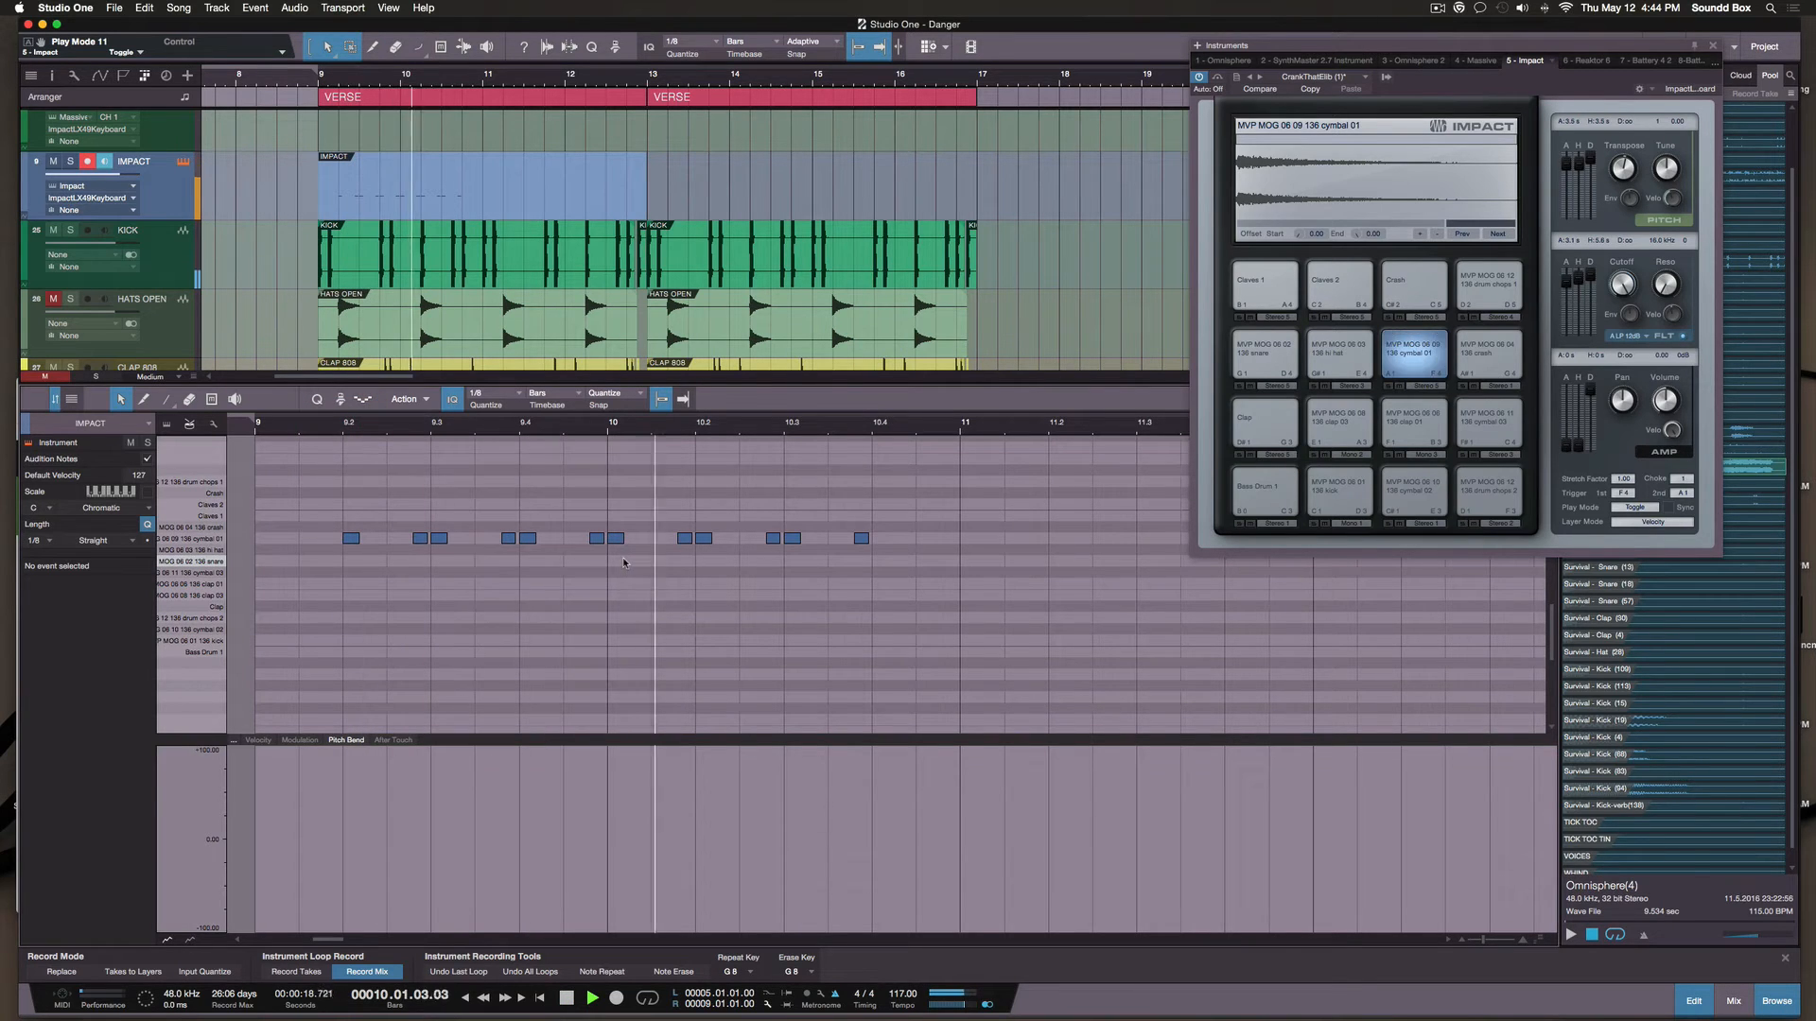
key("space")
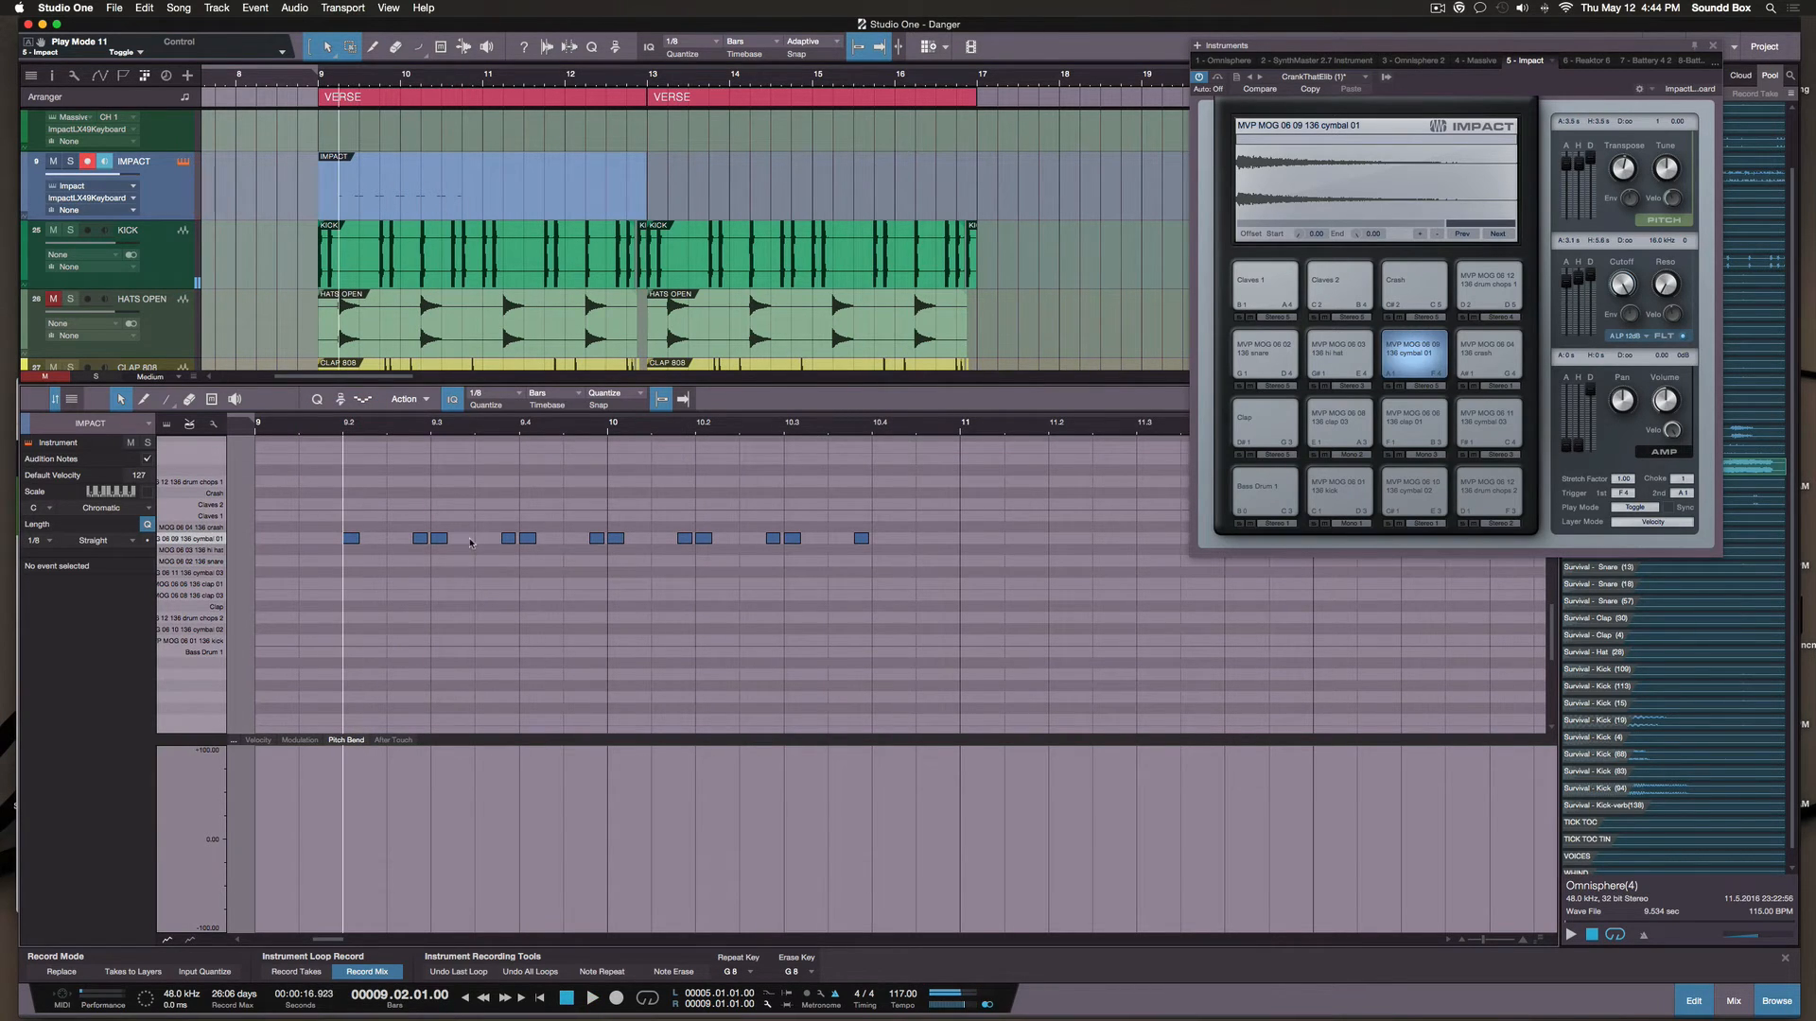
key("space")
key("space")
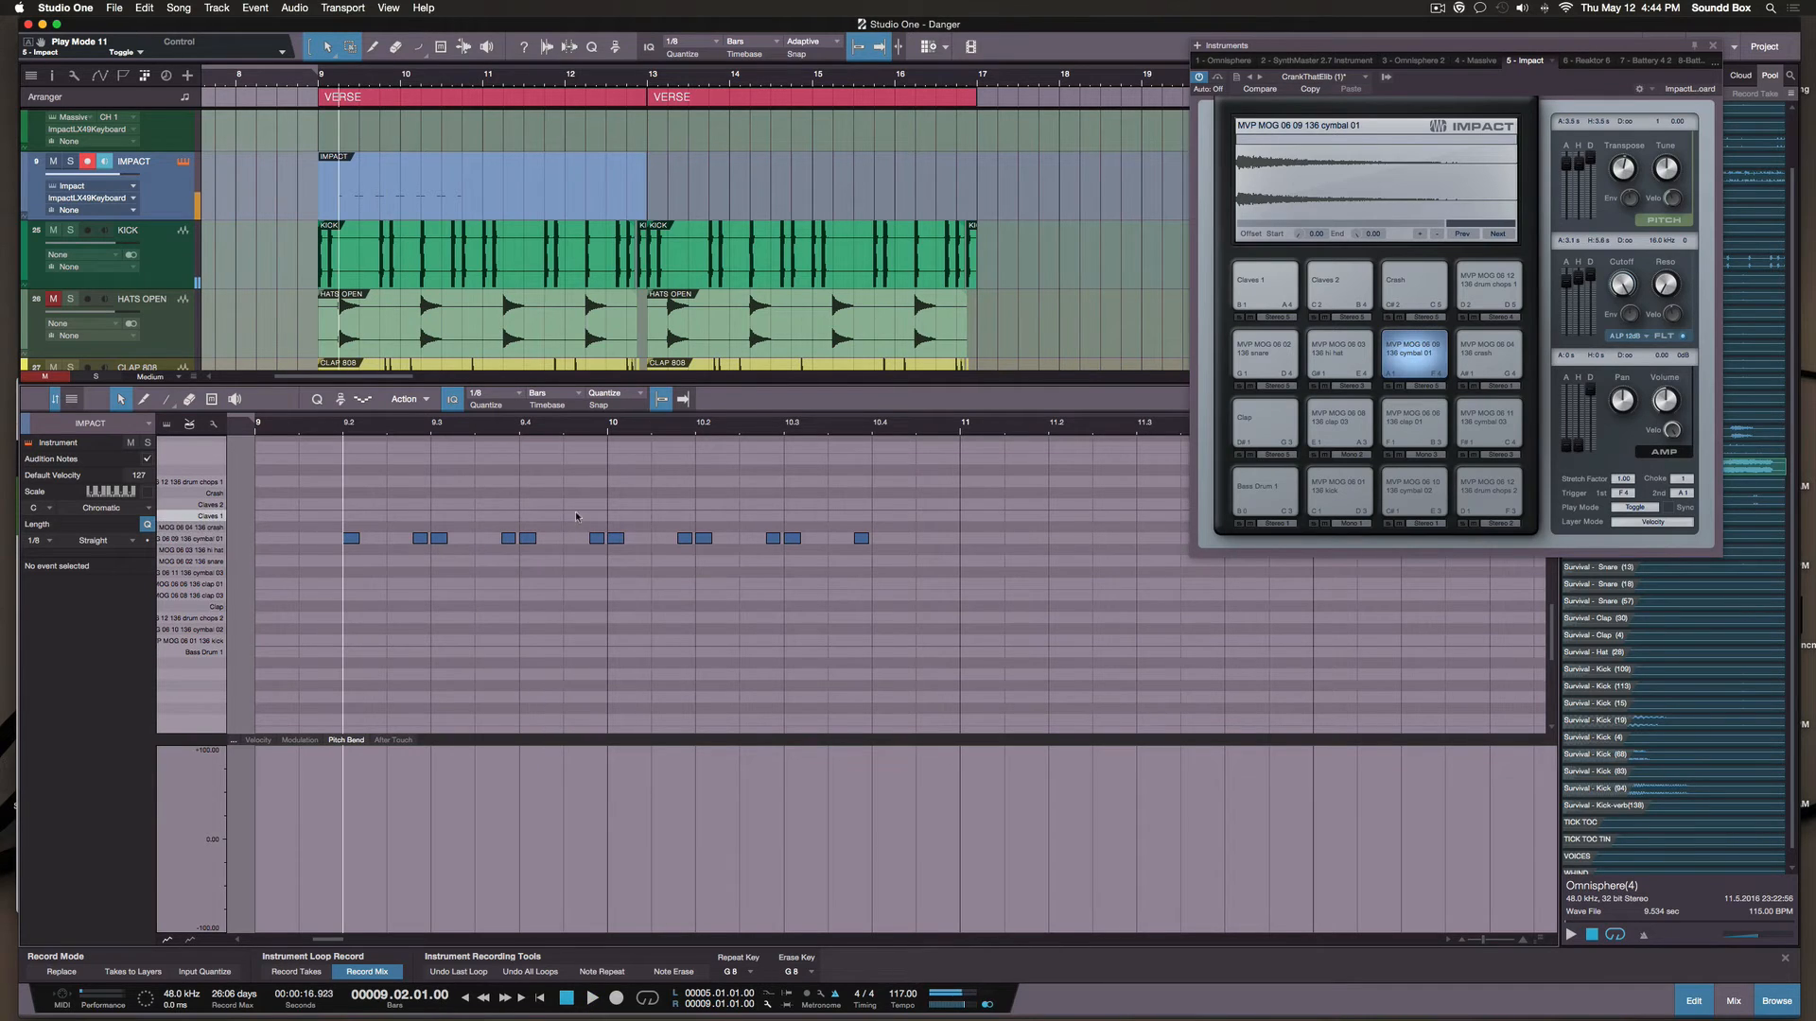
Delete the cymbal 01 notes from bar 10 onward and play the remaining pattern
left_click_drag(607, 509, 929, 588)
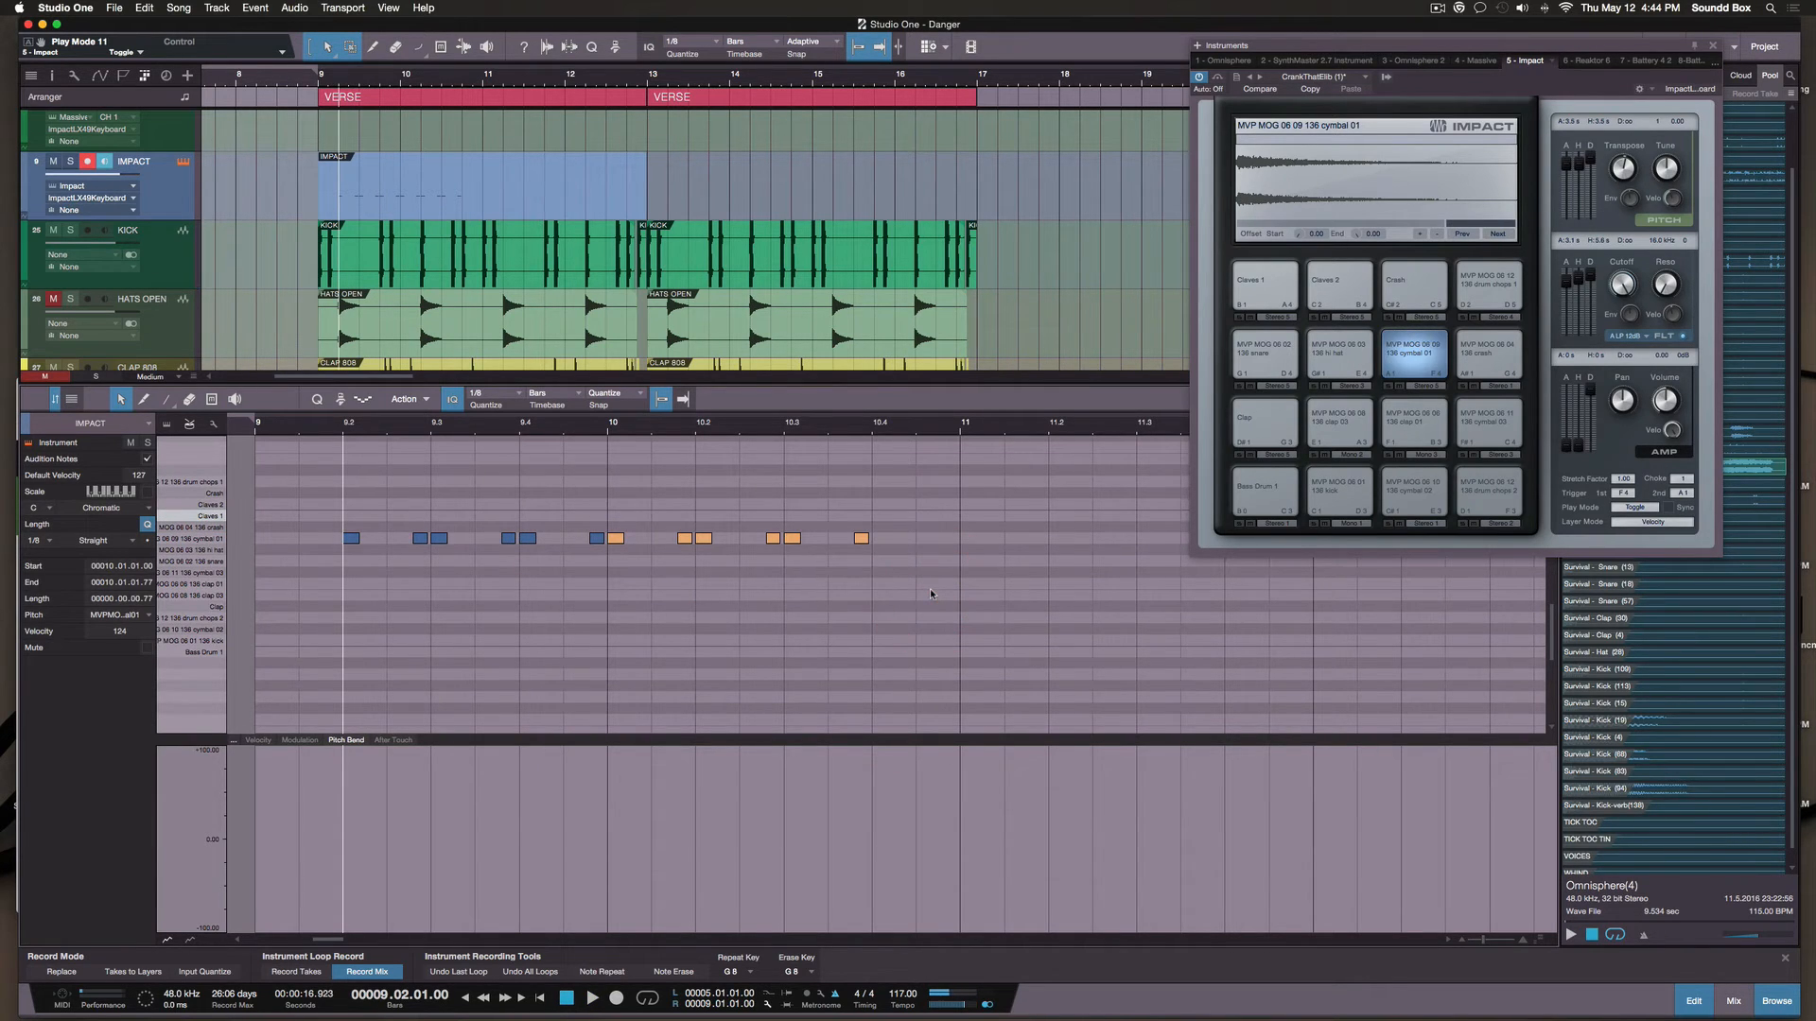
key("Delete")
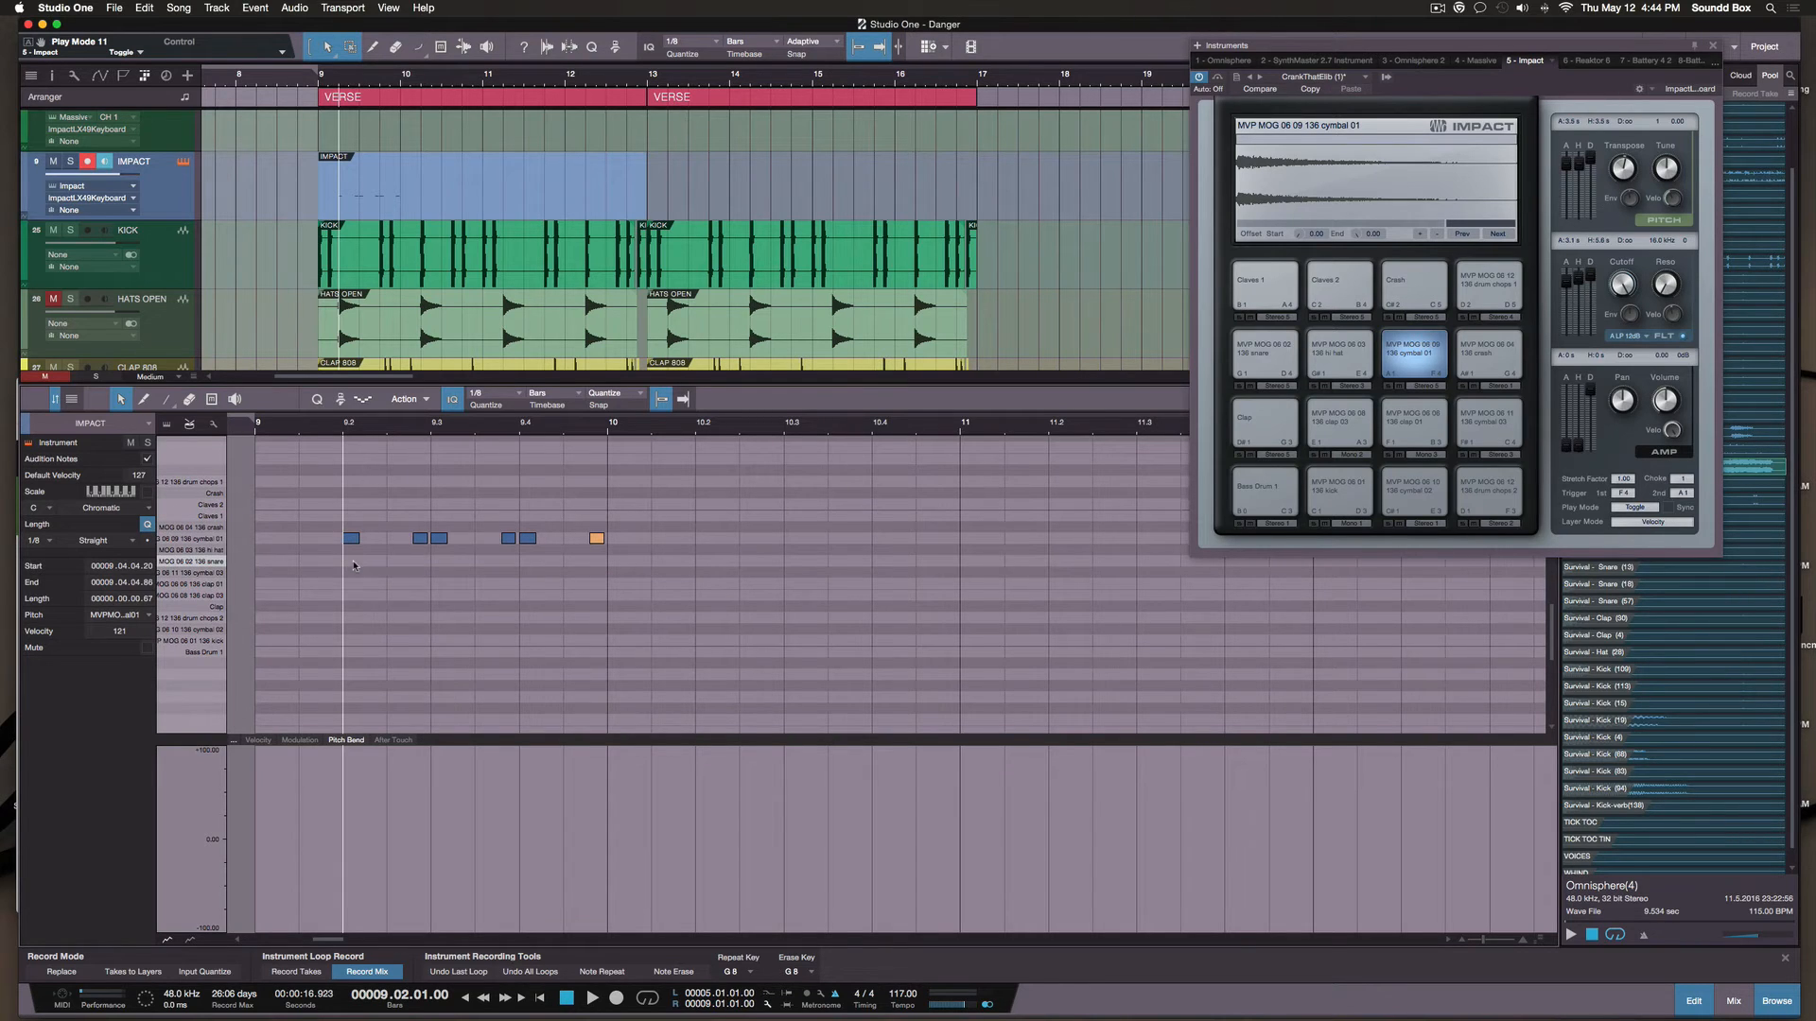
scroll(354, 571, "down", 1)
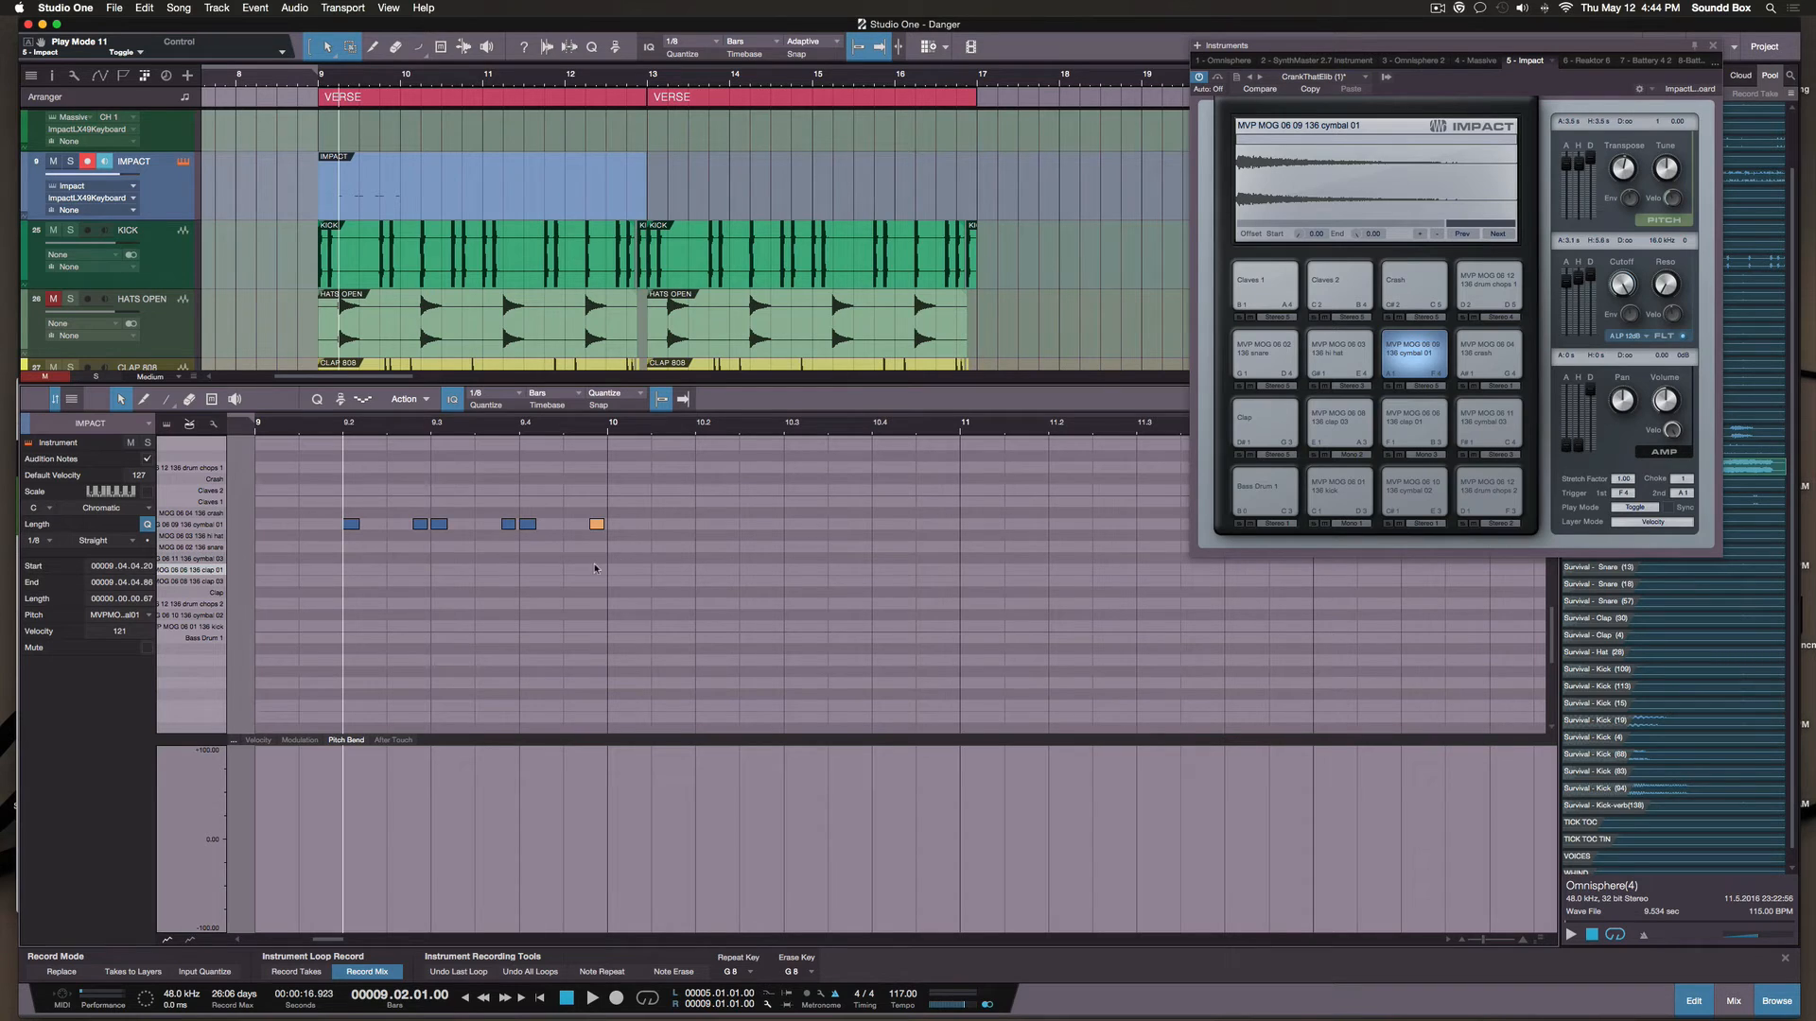
key("space")
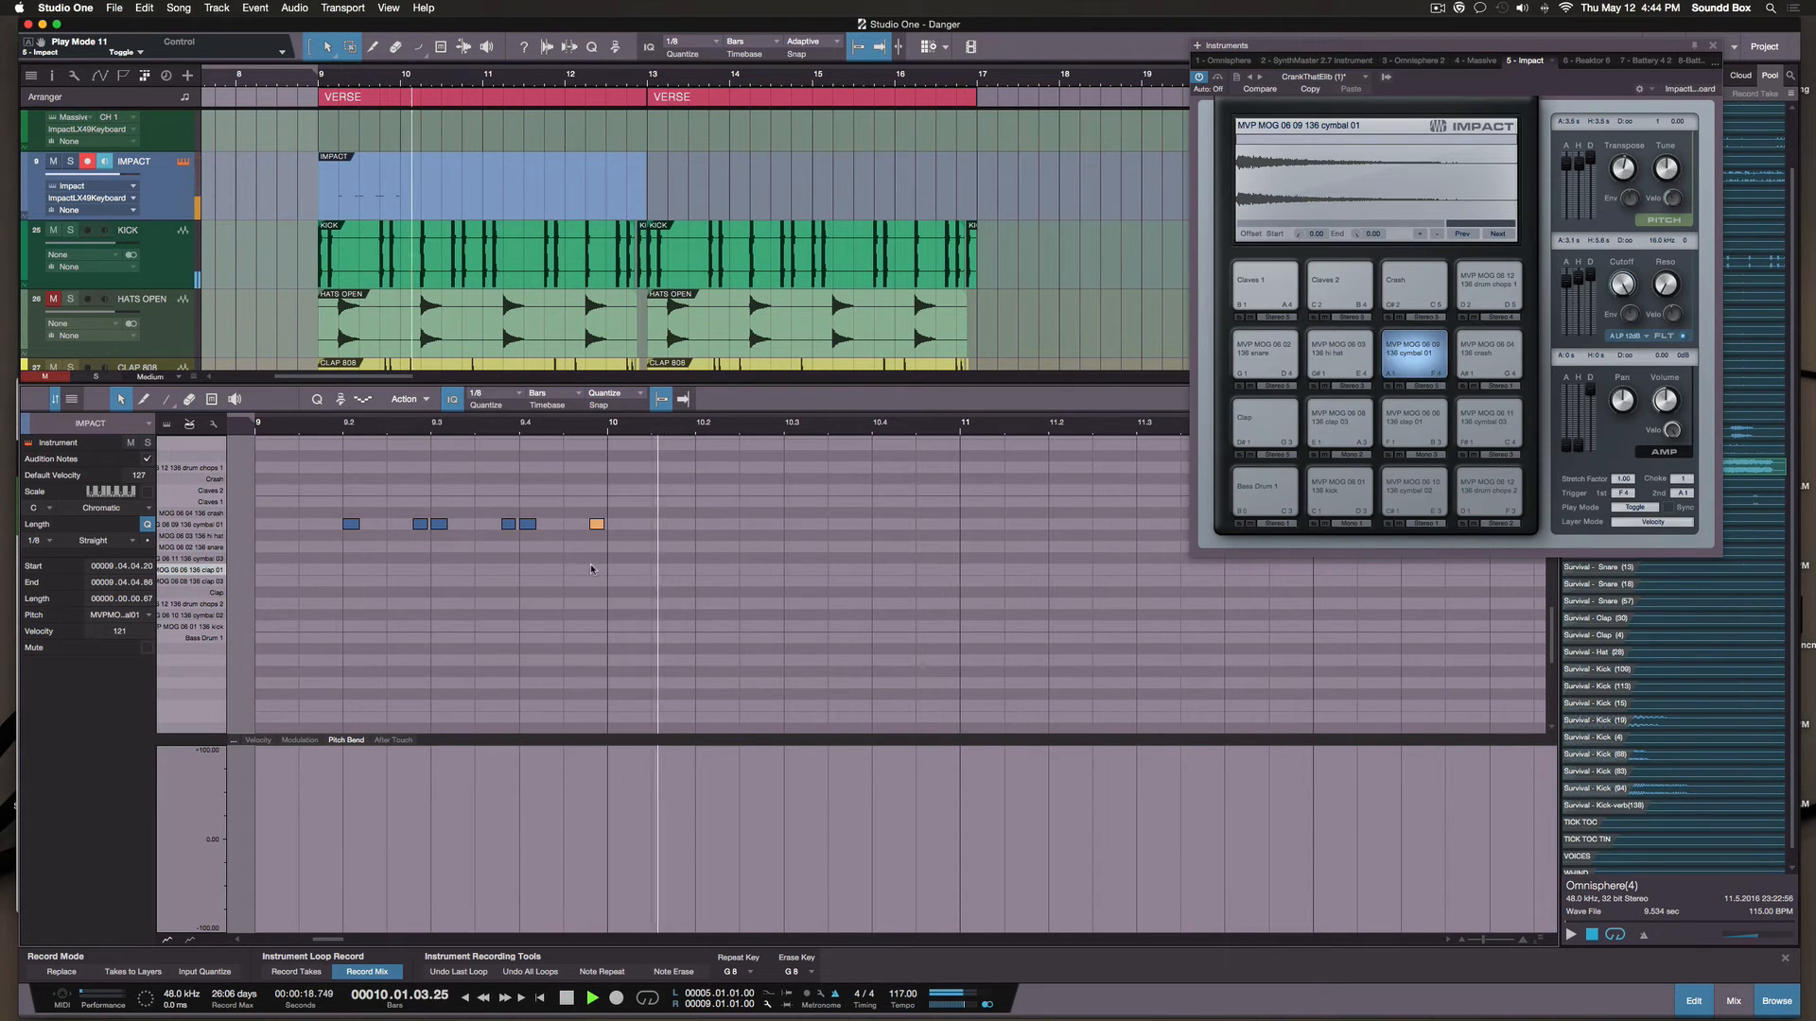
key("space")
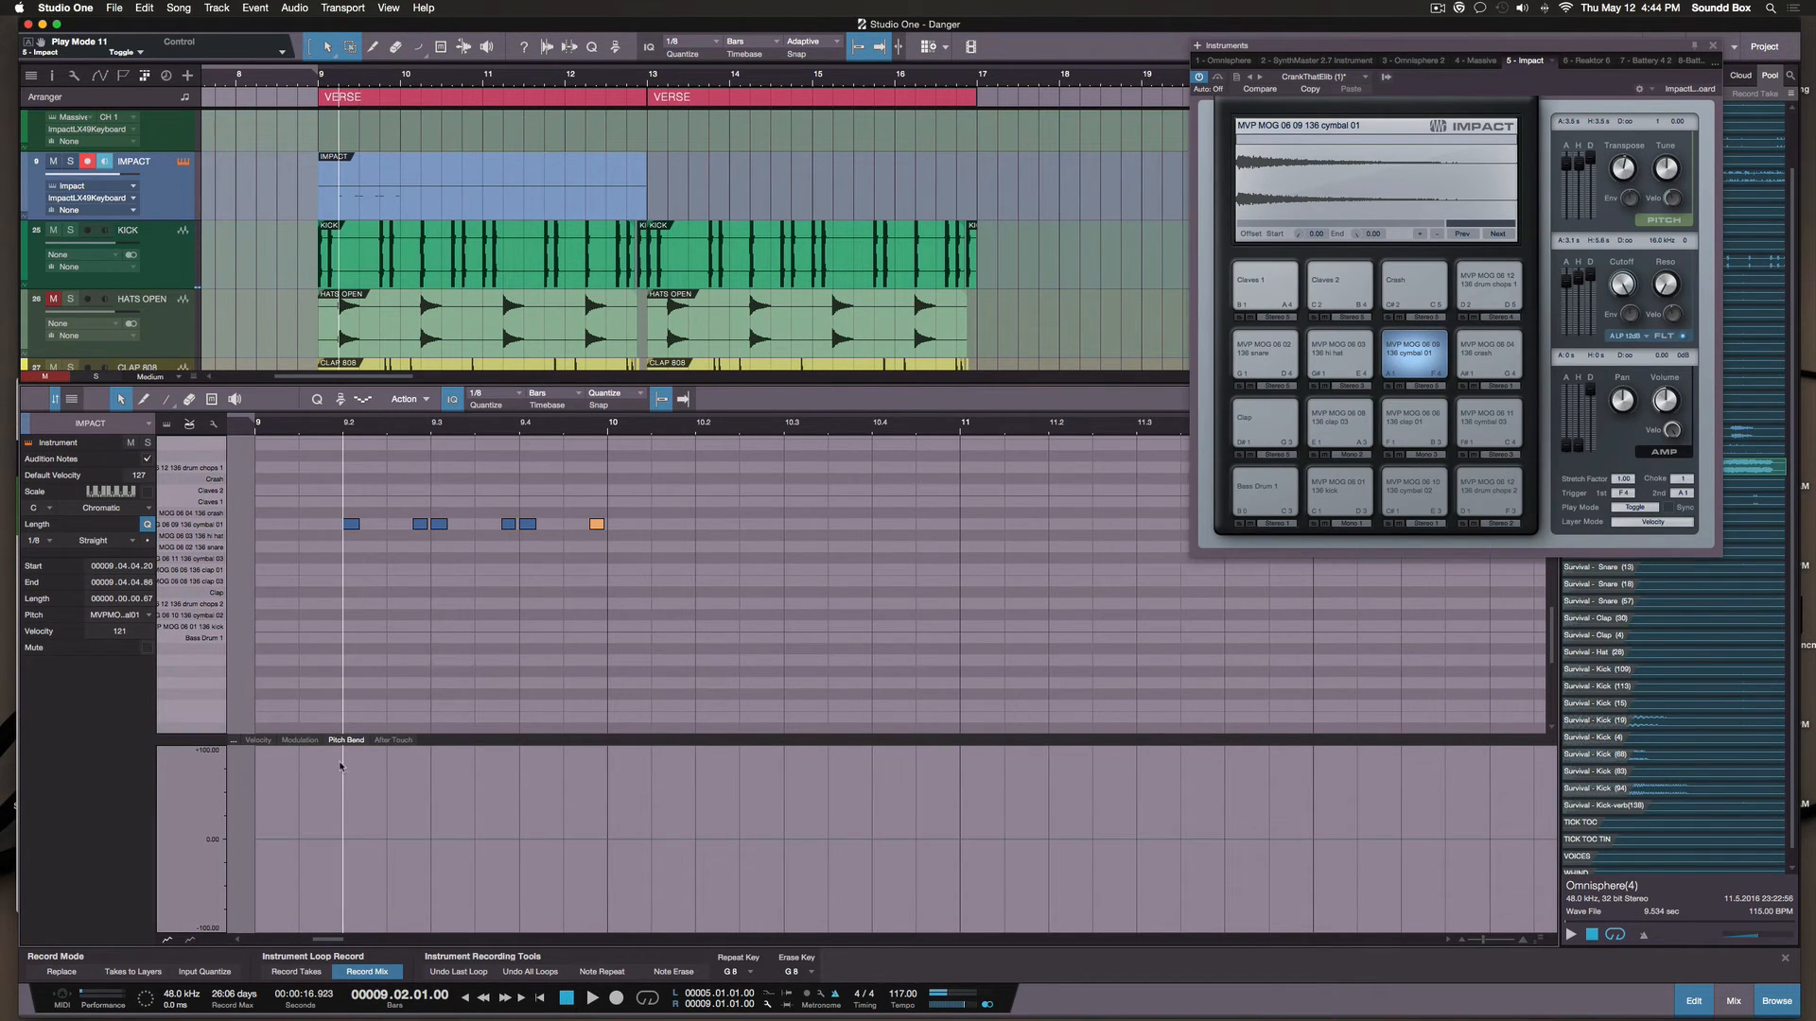
Enlarge the Pitch Bend lane below the notes and place the playhead at bar 9 beat 3
left_click(346, 740)
left_click_drag(484, 708, 471, 666)
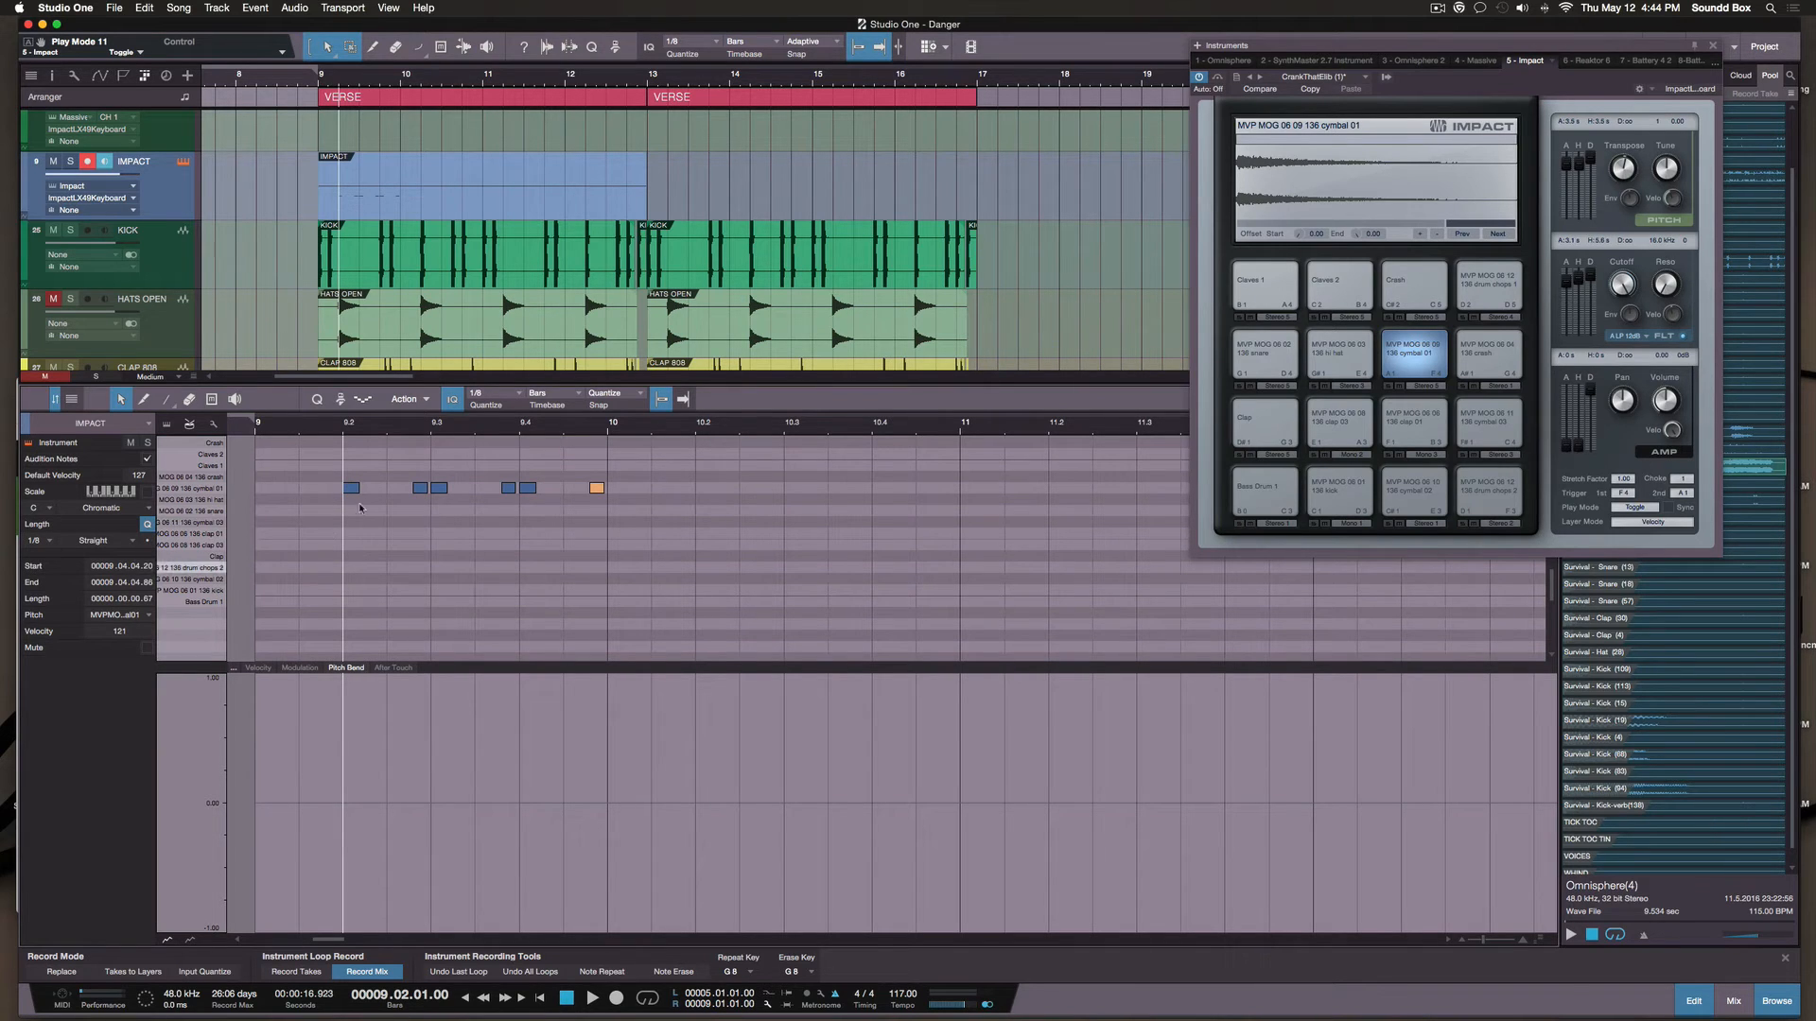
left_click(437, 514)
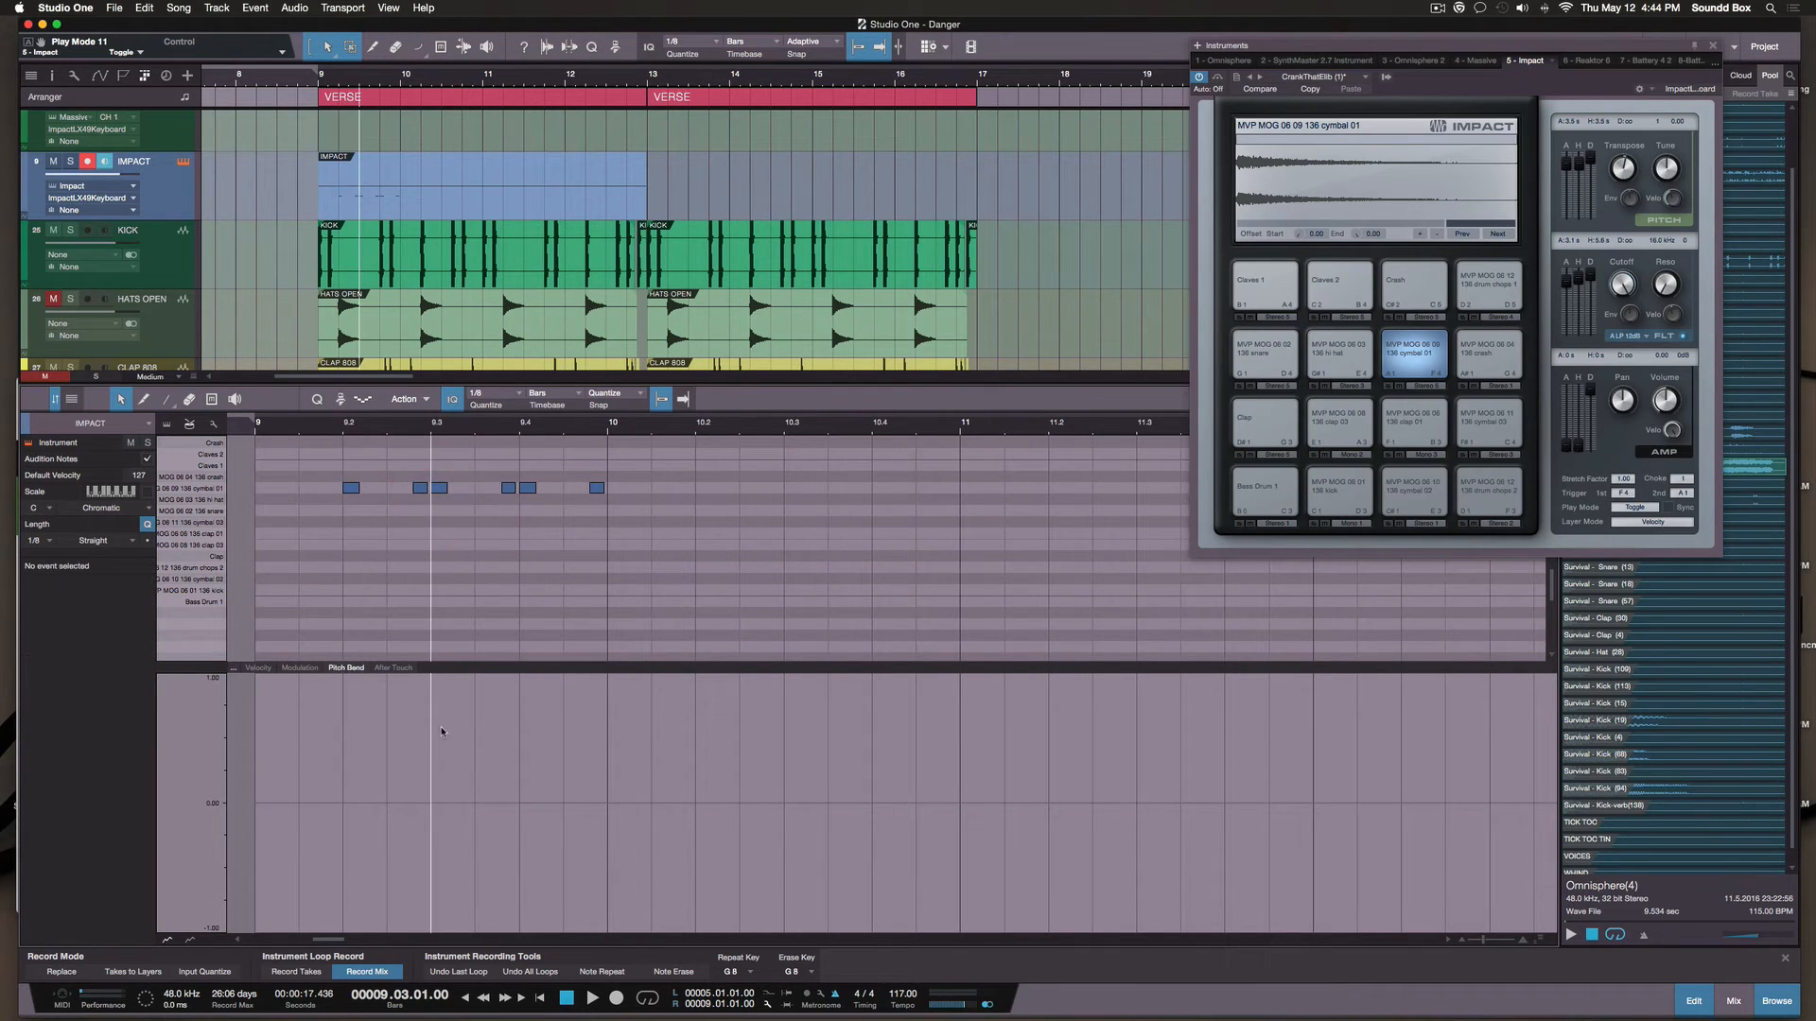
Add pitch bend points at beats 9.3 and 9.4 and bar 10, lowering the pitch in two descending steps between them
left_click(432, 807)
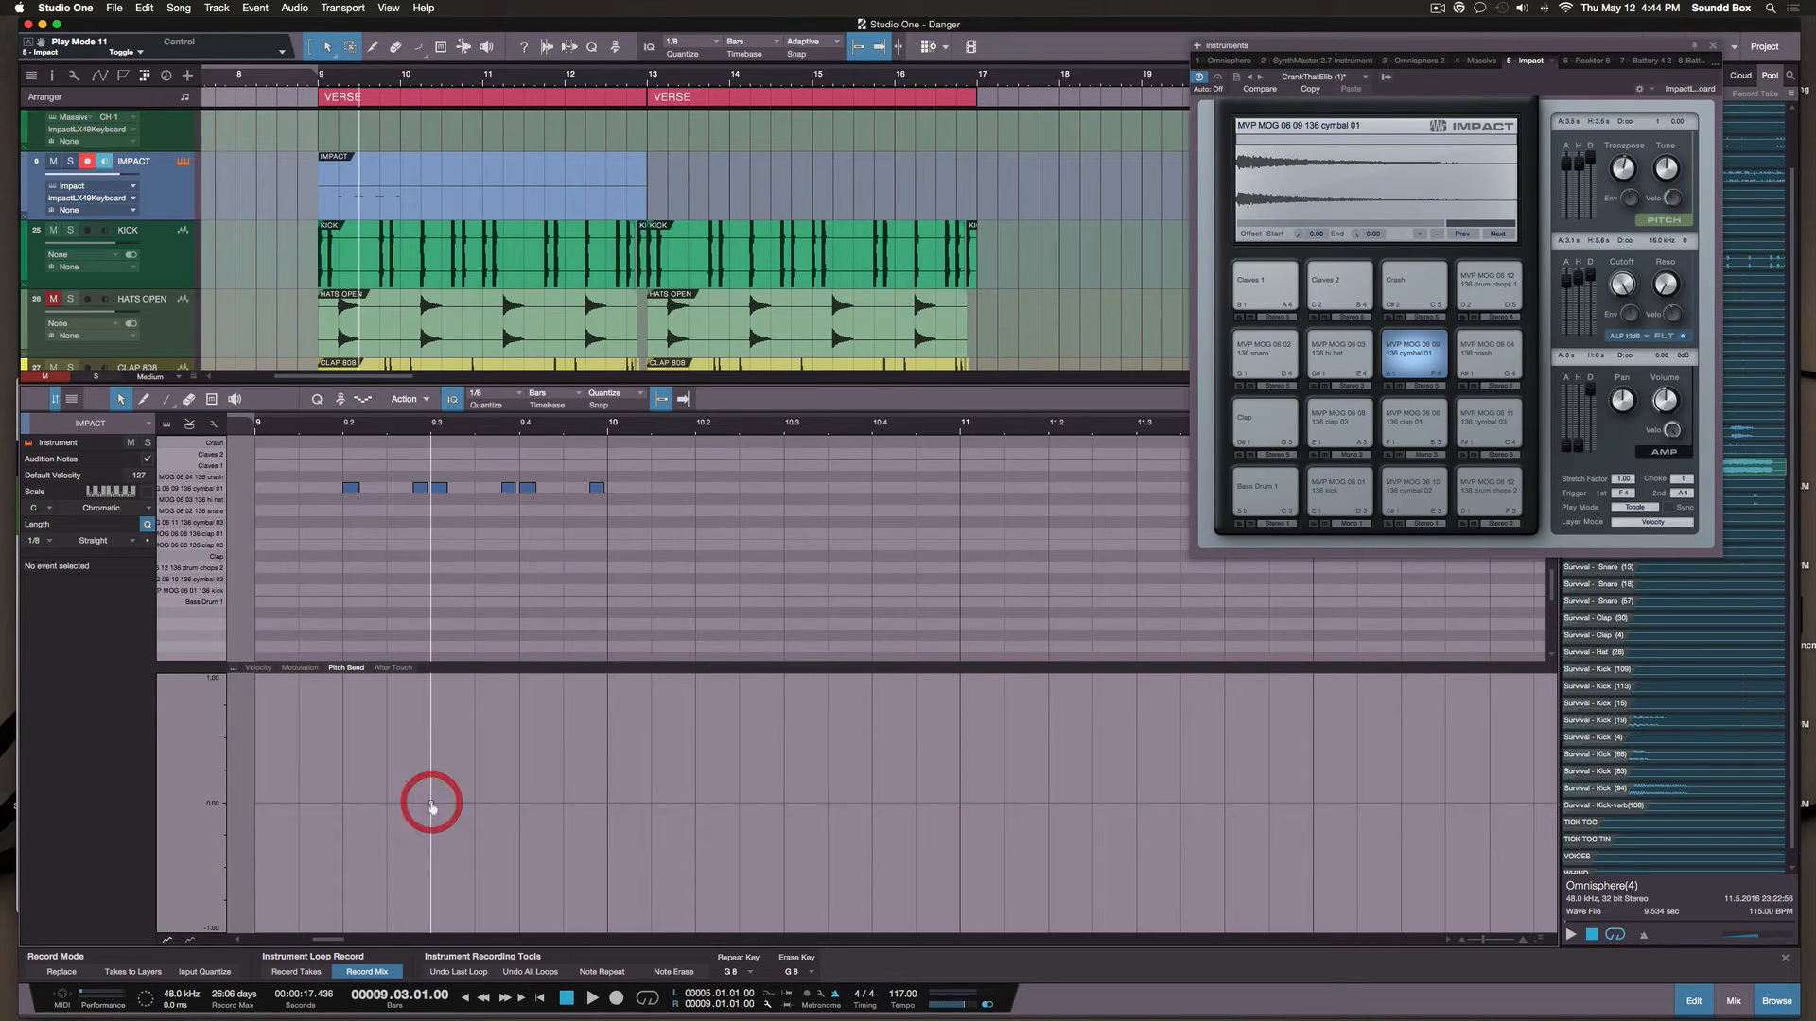
left_click(518, 803)
left_click_drag(460, 723, 459, 734)
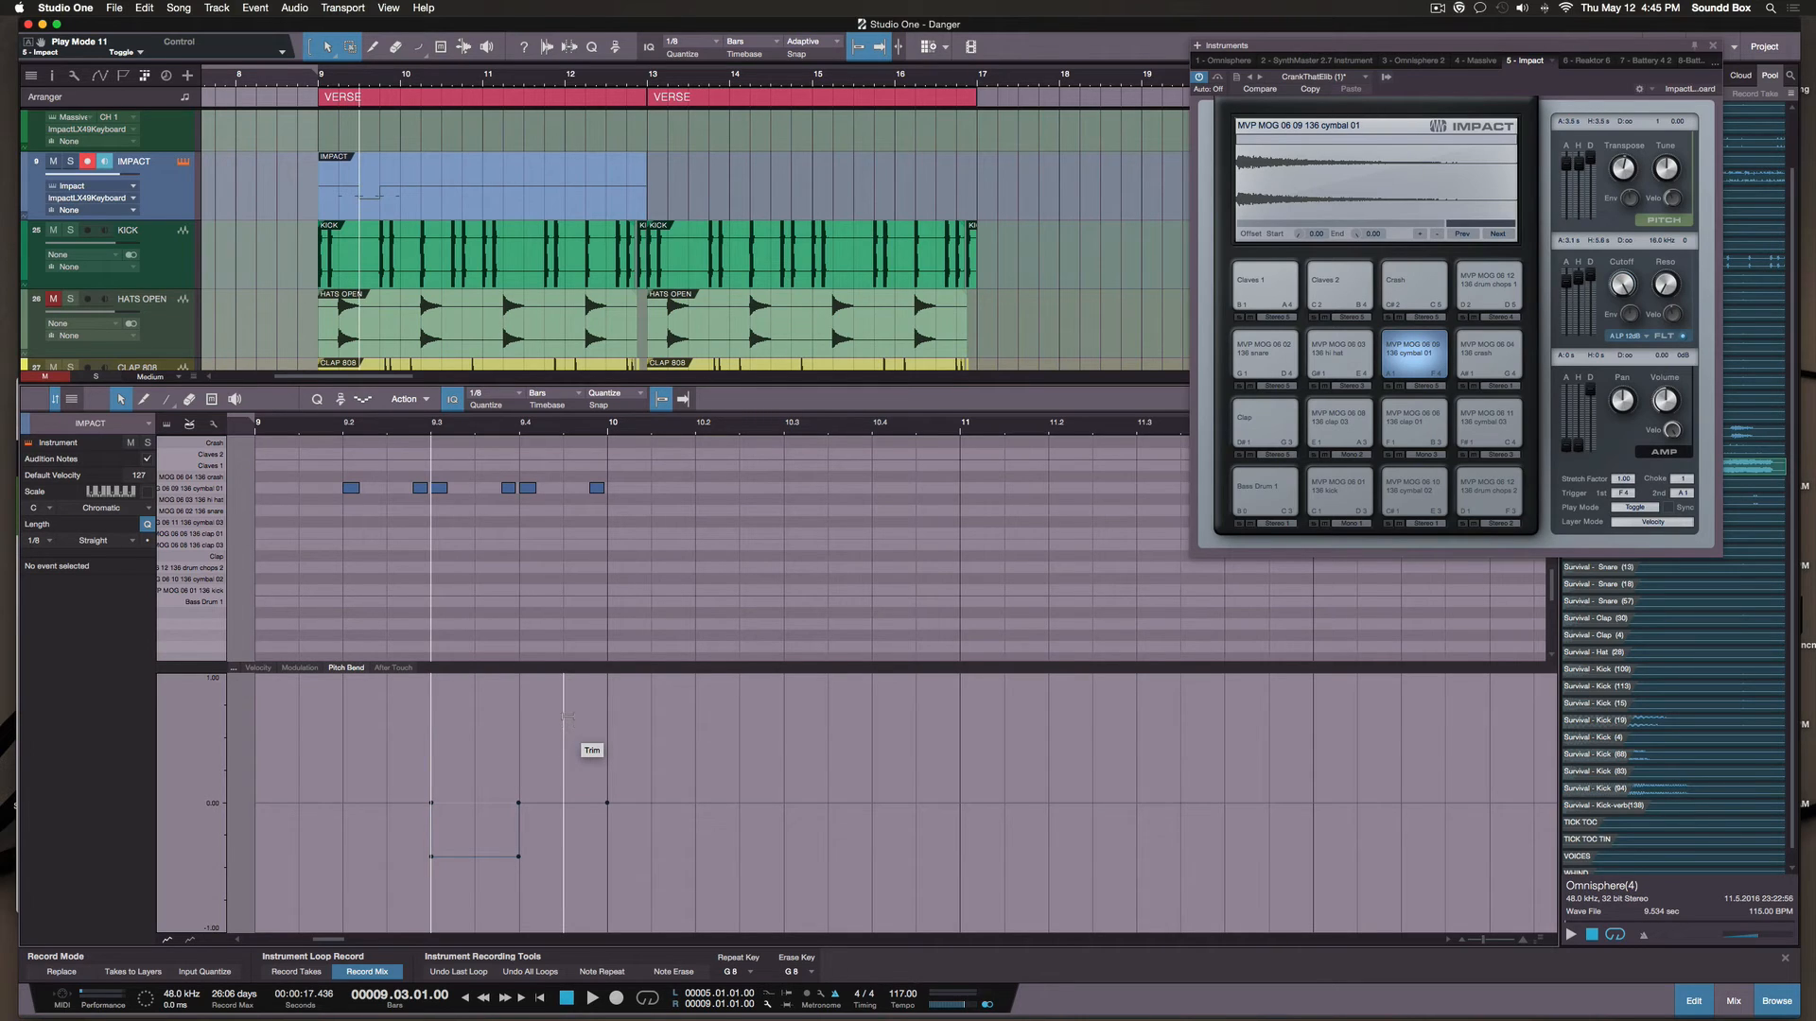
left_click_drag(565, 717, 566, 730)
left_click(561, 824)
Play the pitch-bent cymbals from bar 9 beat 2, lower both bend segments further with the second at -1.00, and play again
left_click(347, 438)
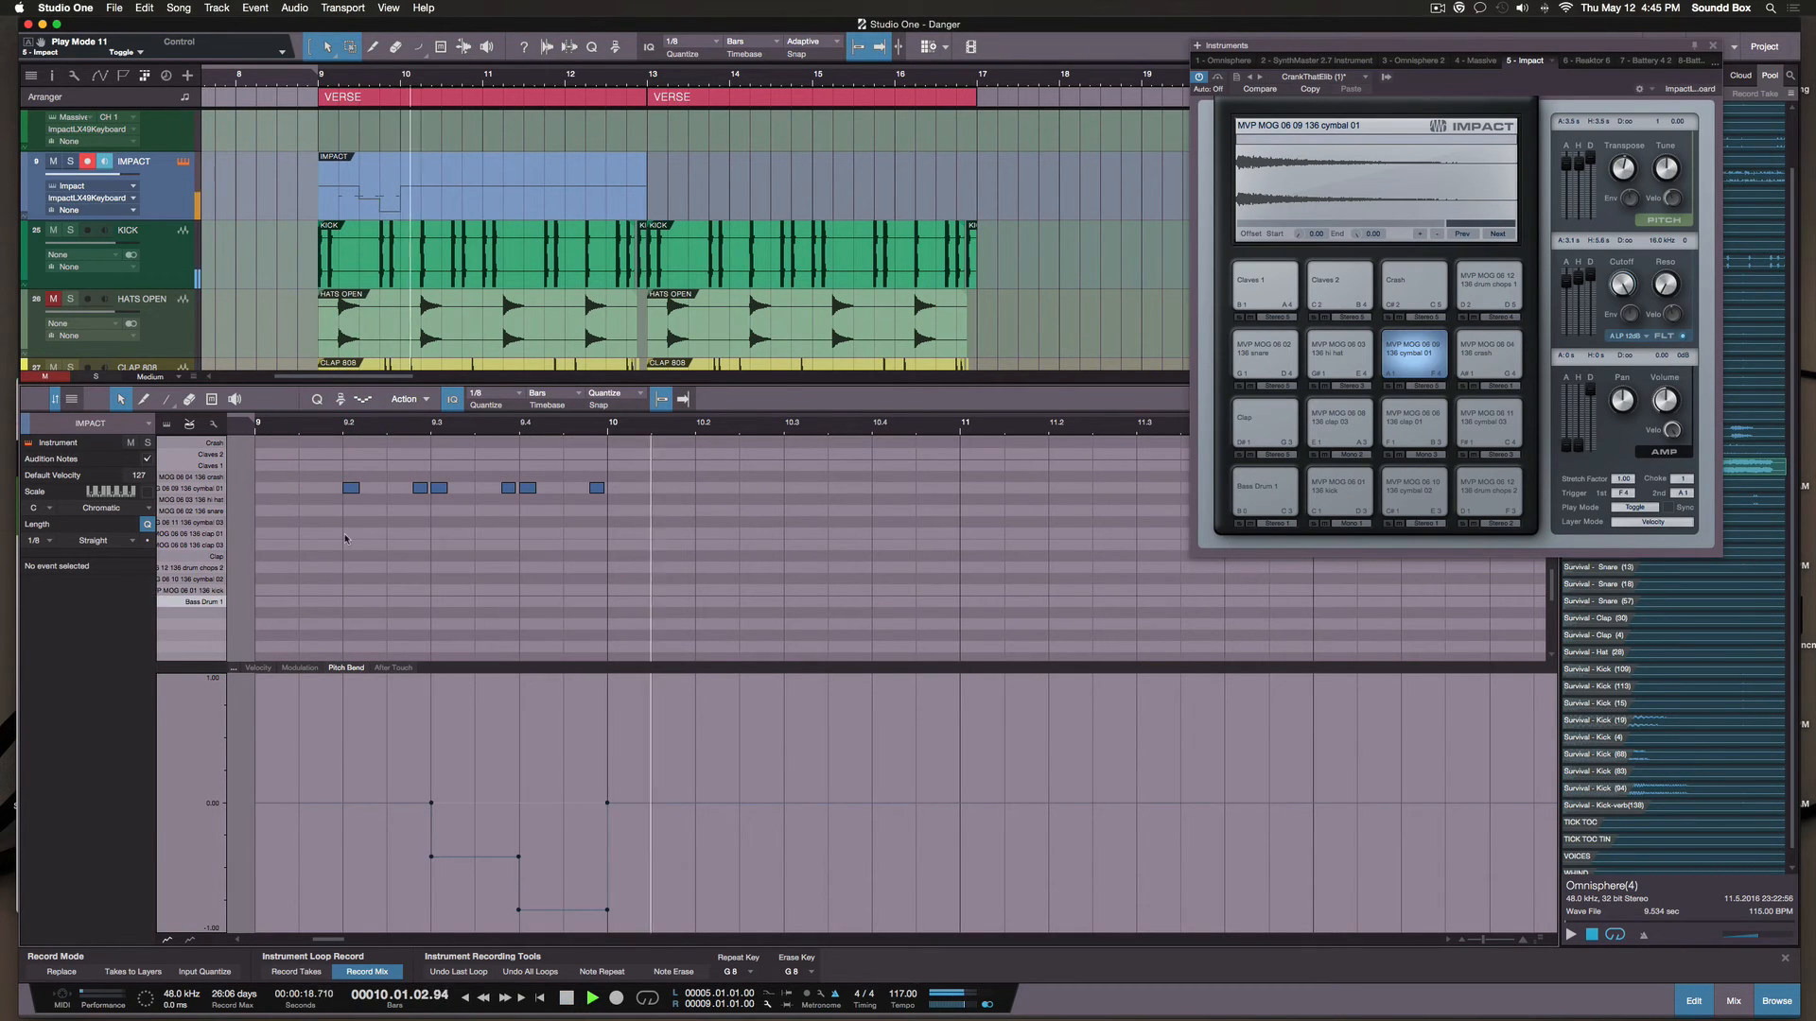
key("space")
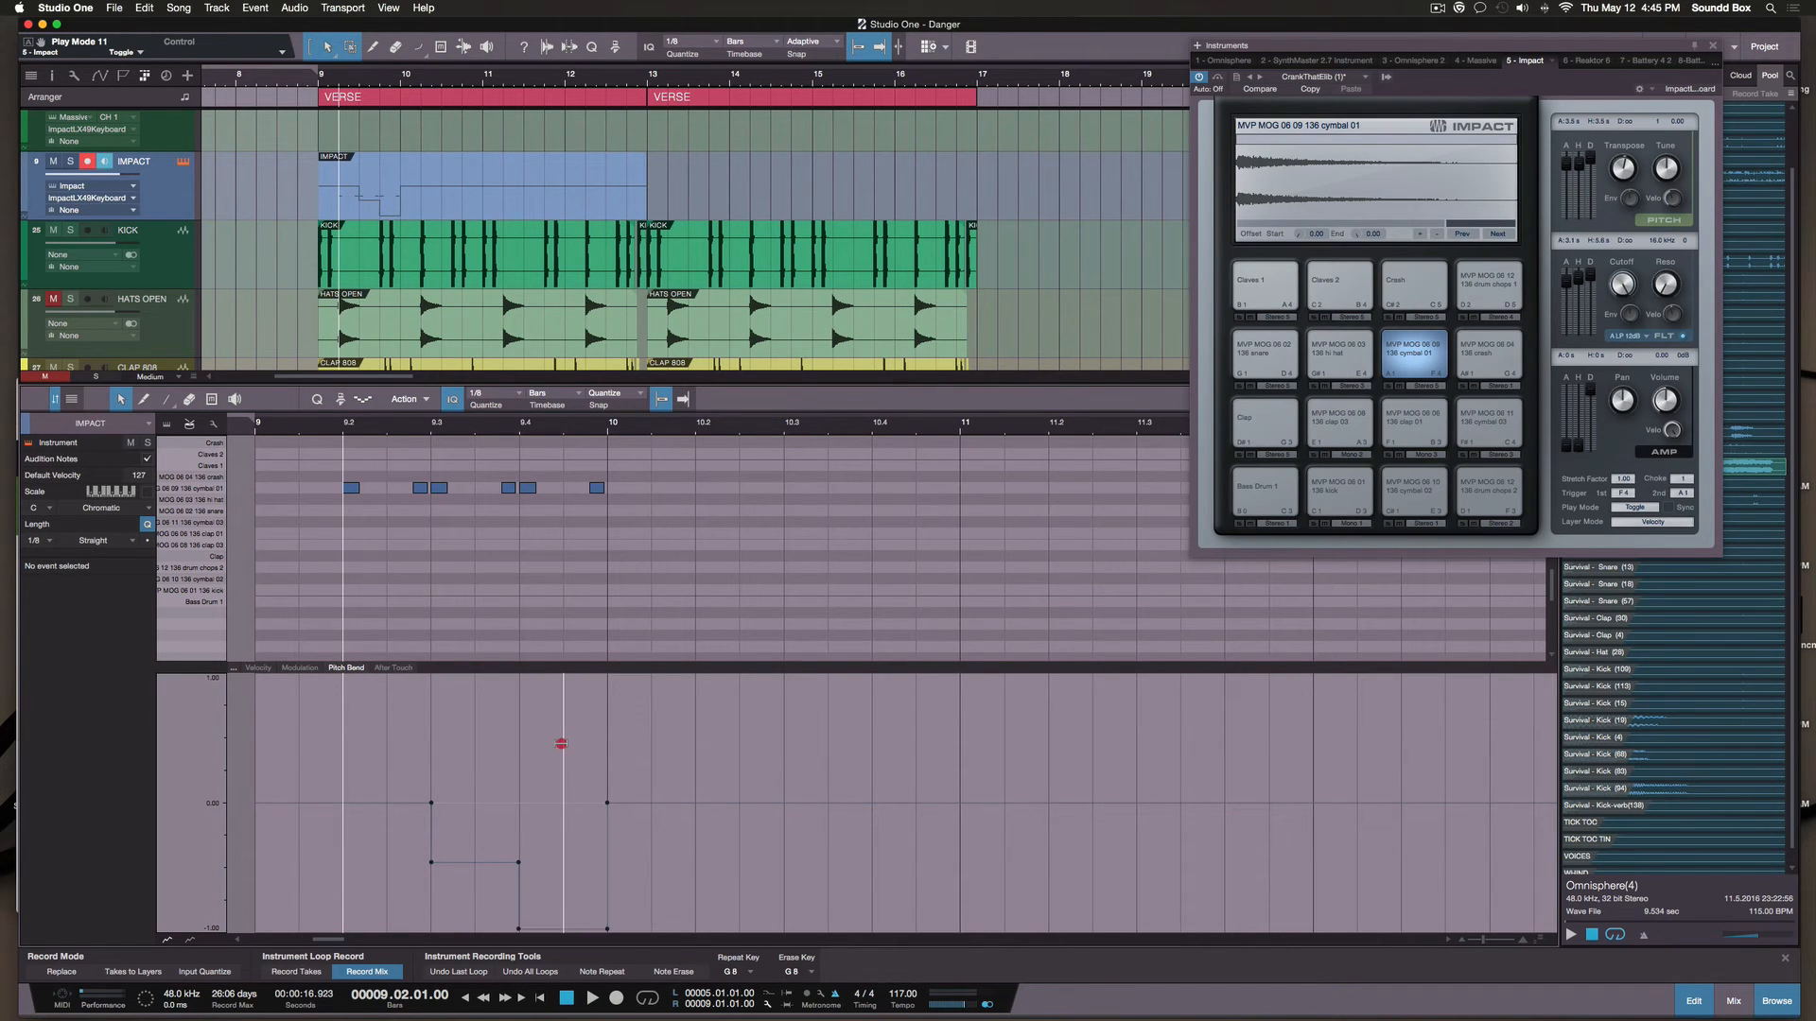
key("space")
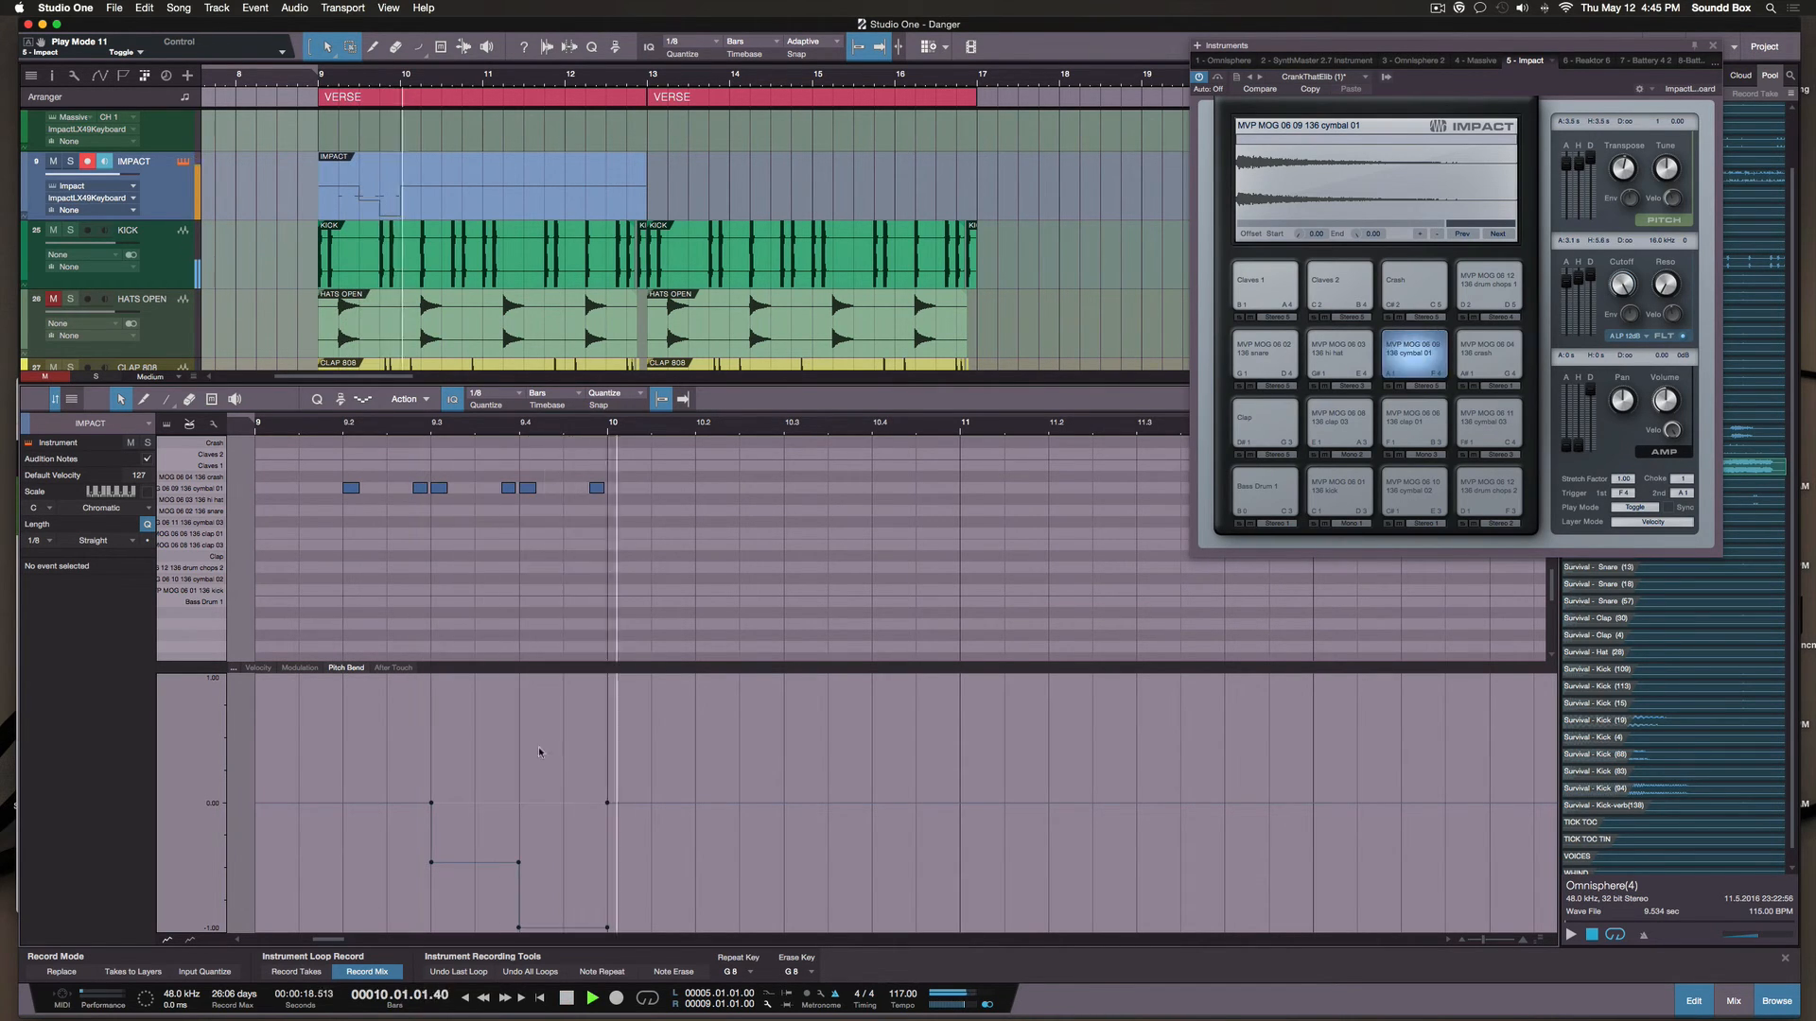
key("space")
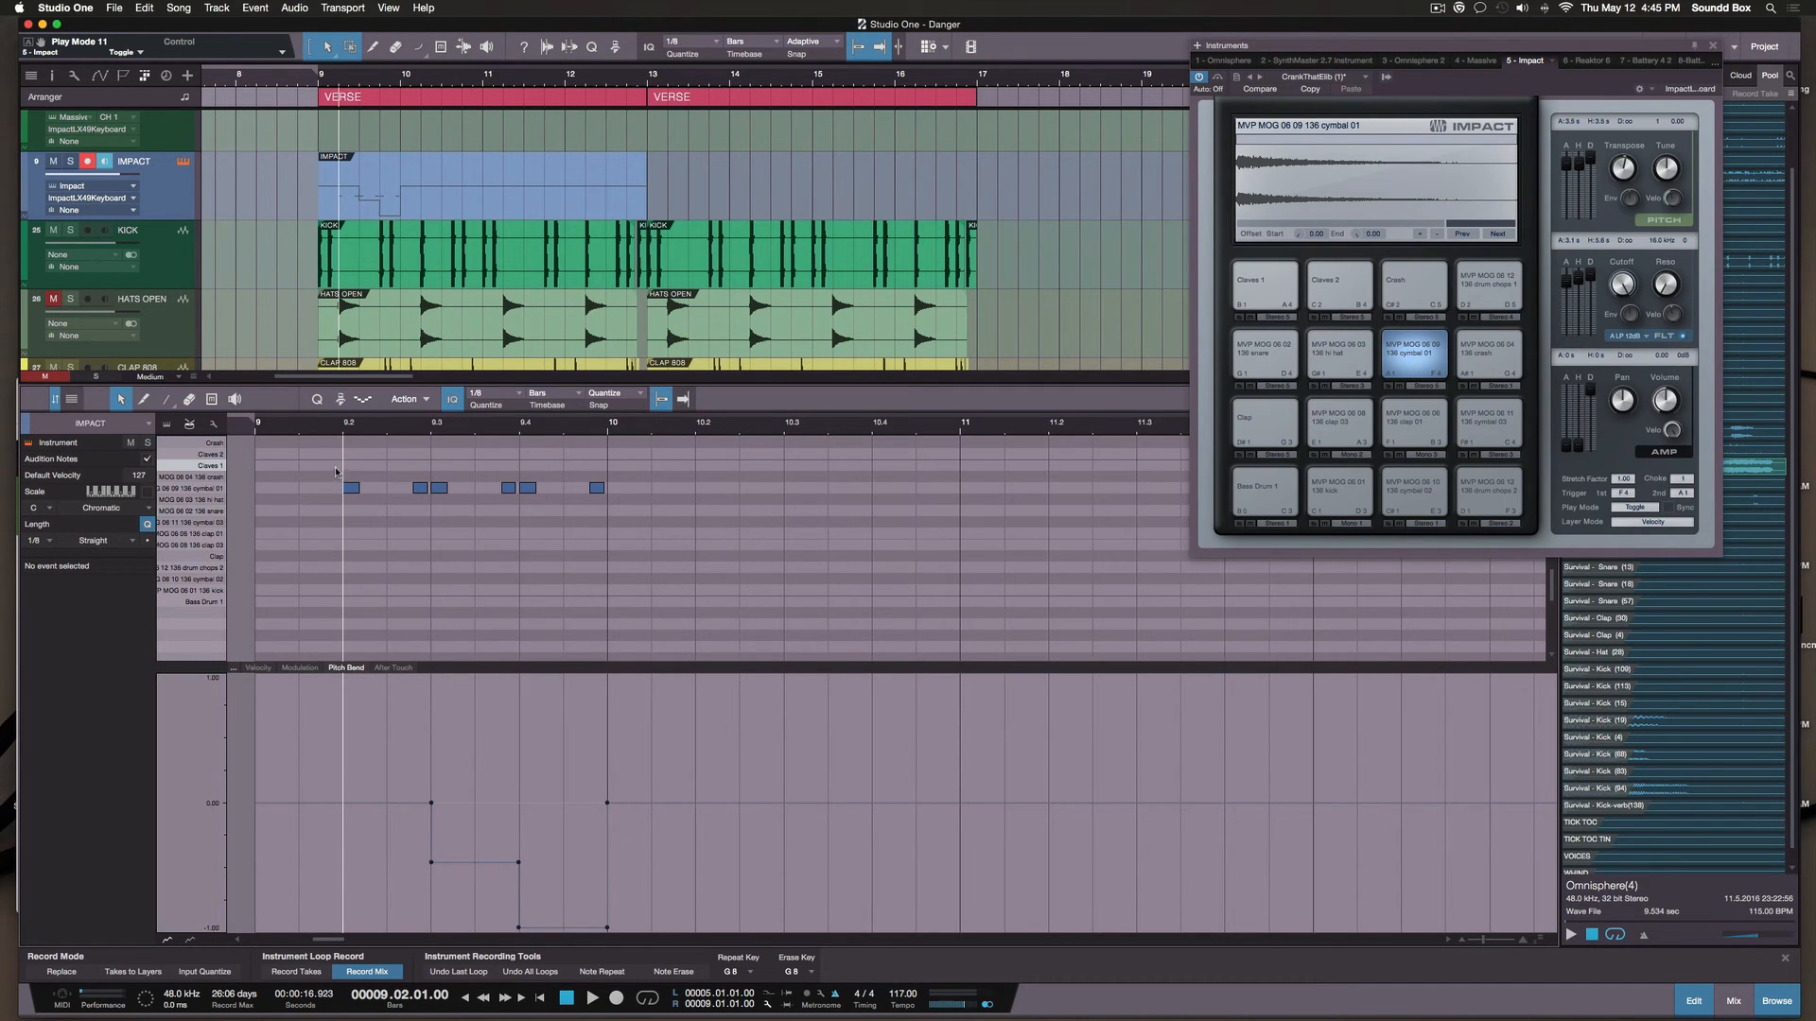
left_click_drag(351, 467, 611, 517)
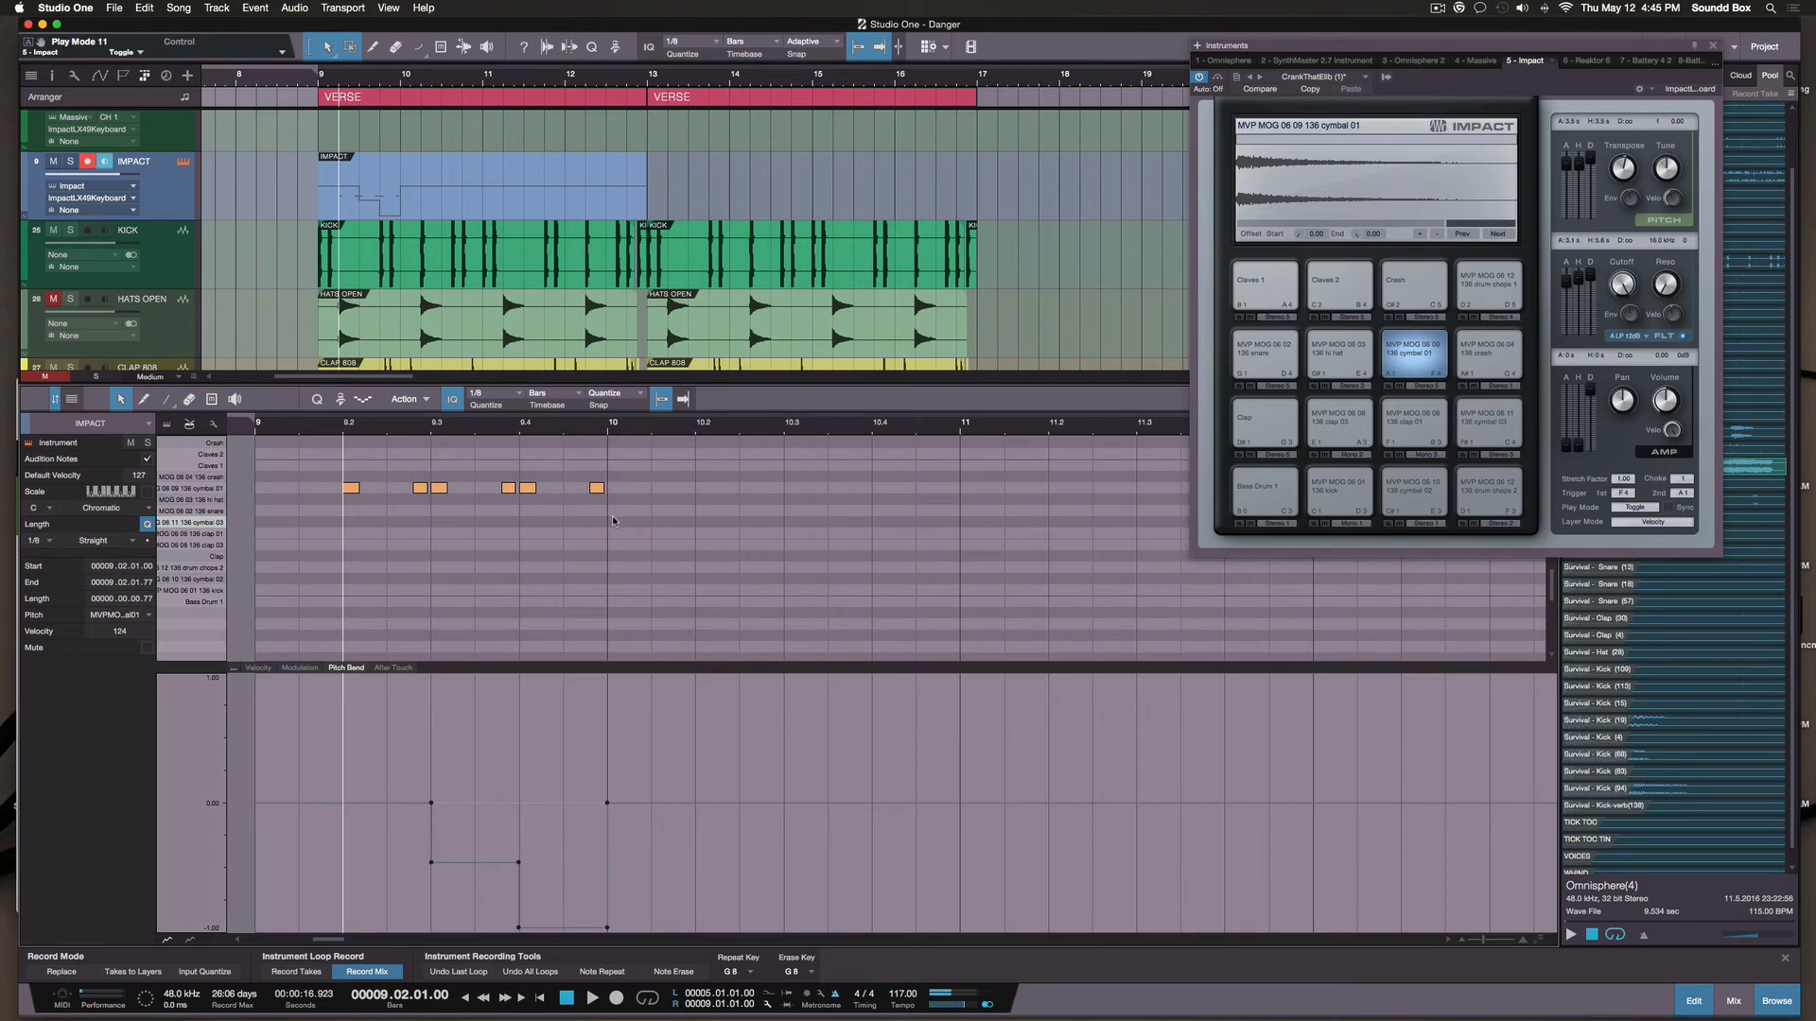
key("d")
key("d")
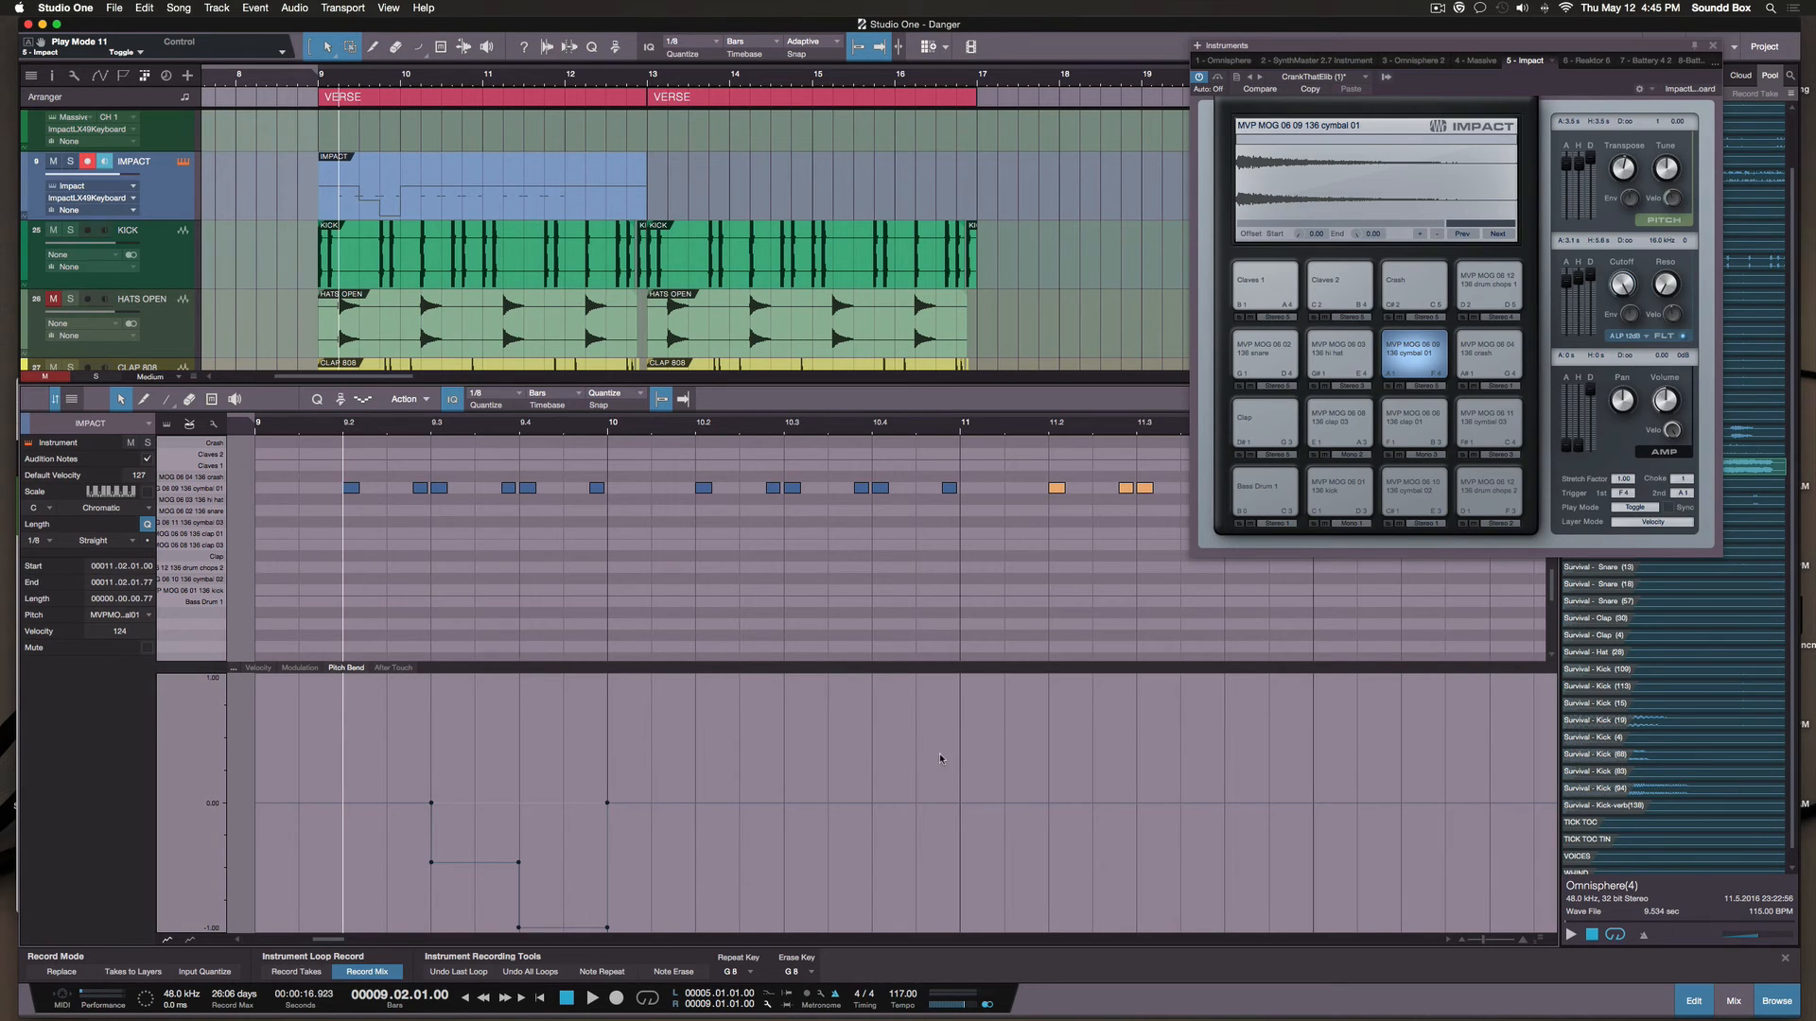
key("super+z")
key("super+z")
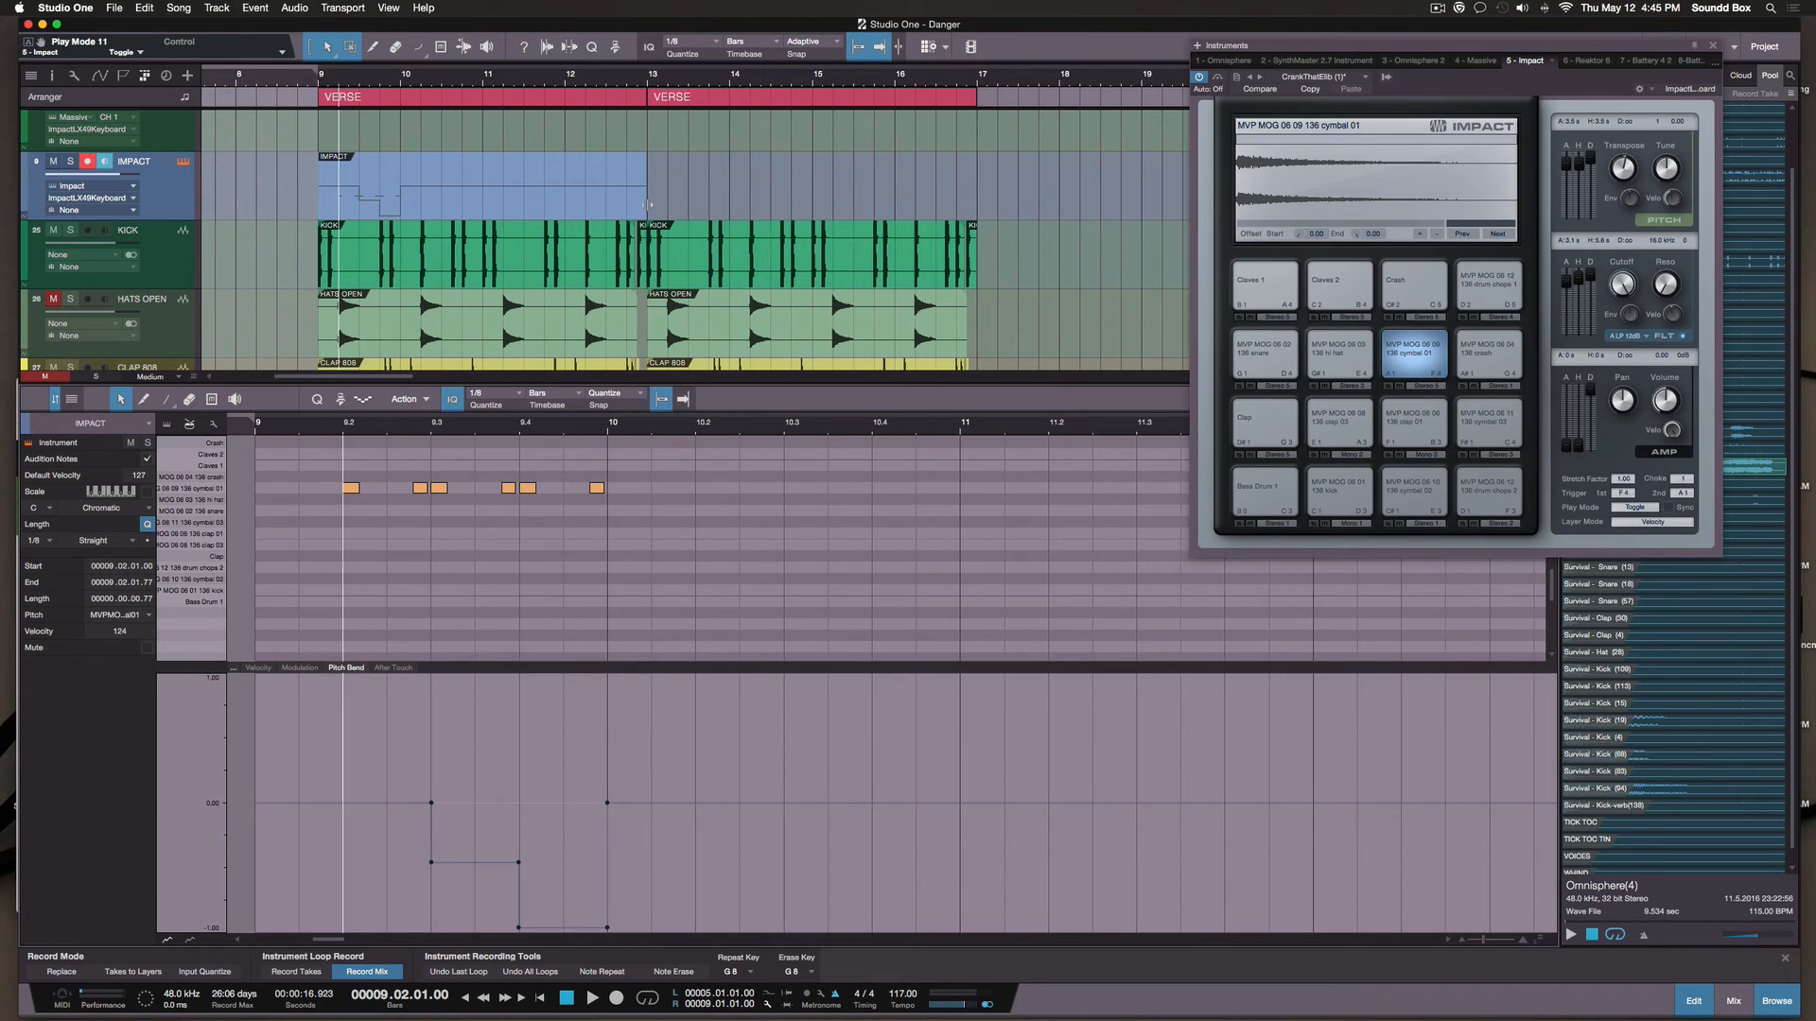
Shorten the IMPACT event to one bar so it ends at bar 10, and show it in the note editor
left_click_drag(647, 203, 400, 209)
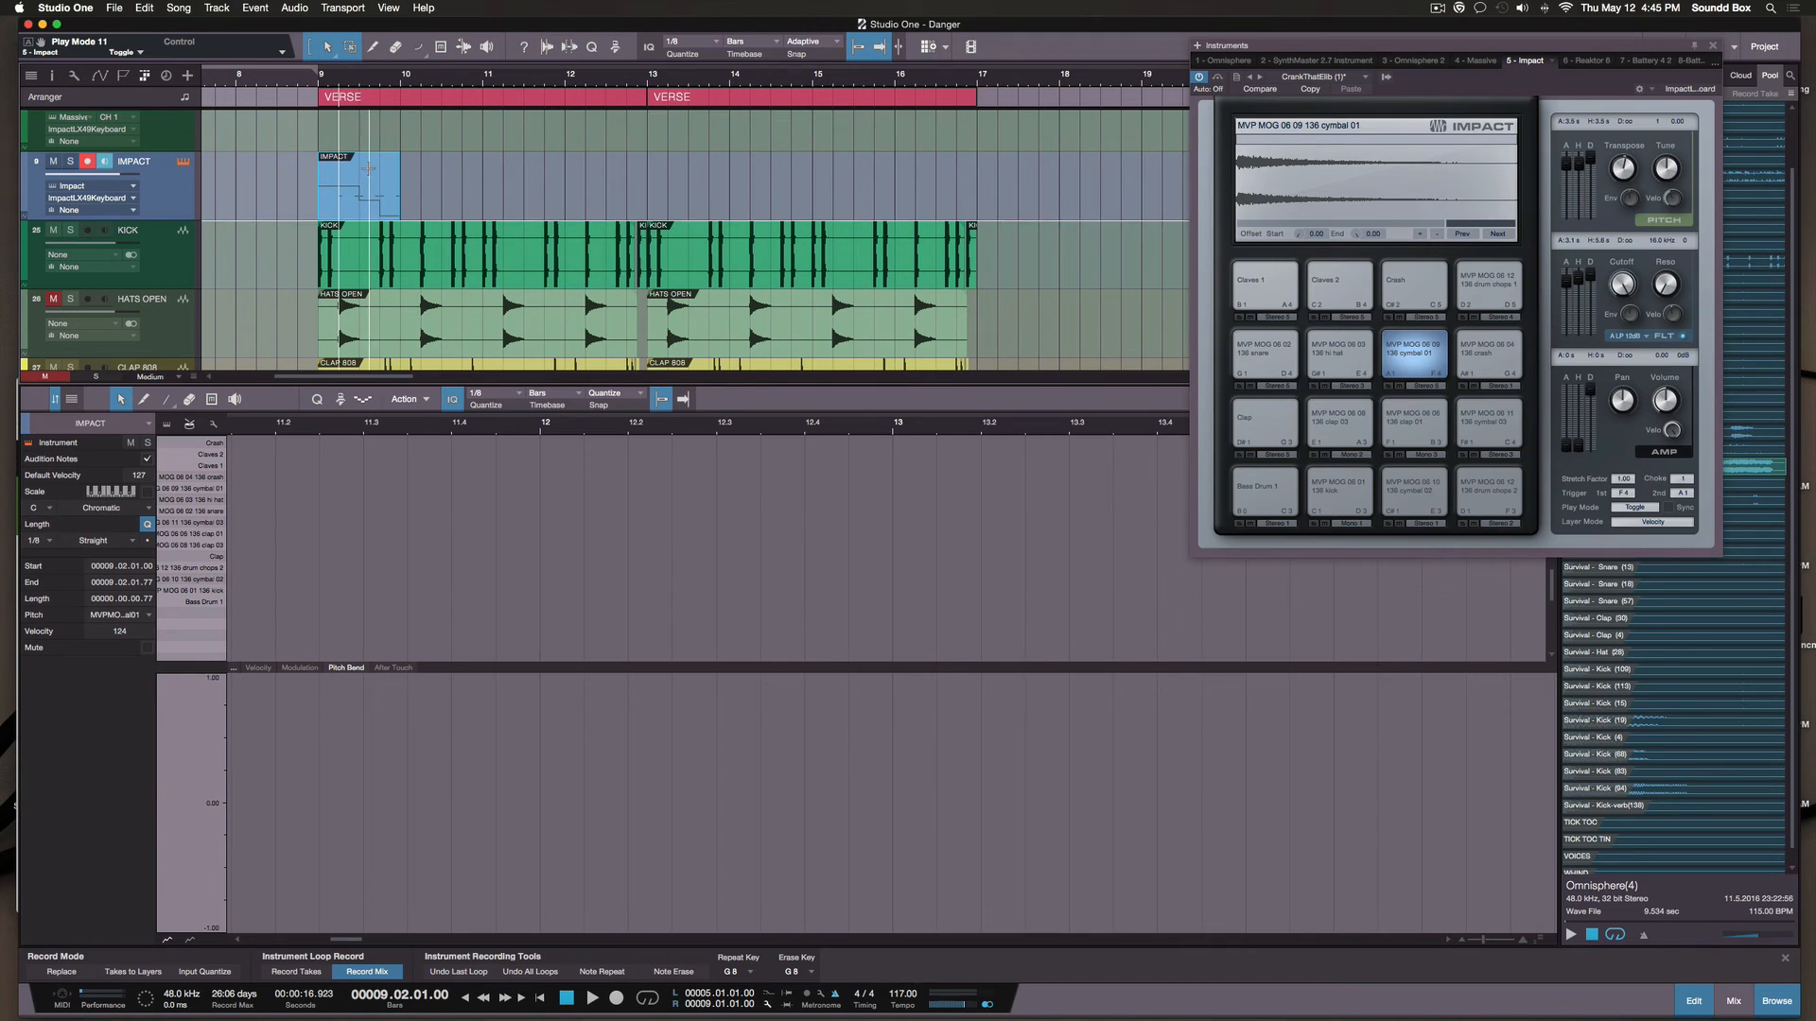
double_click(383, 205)
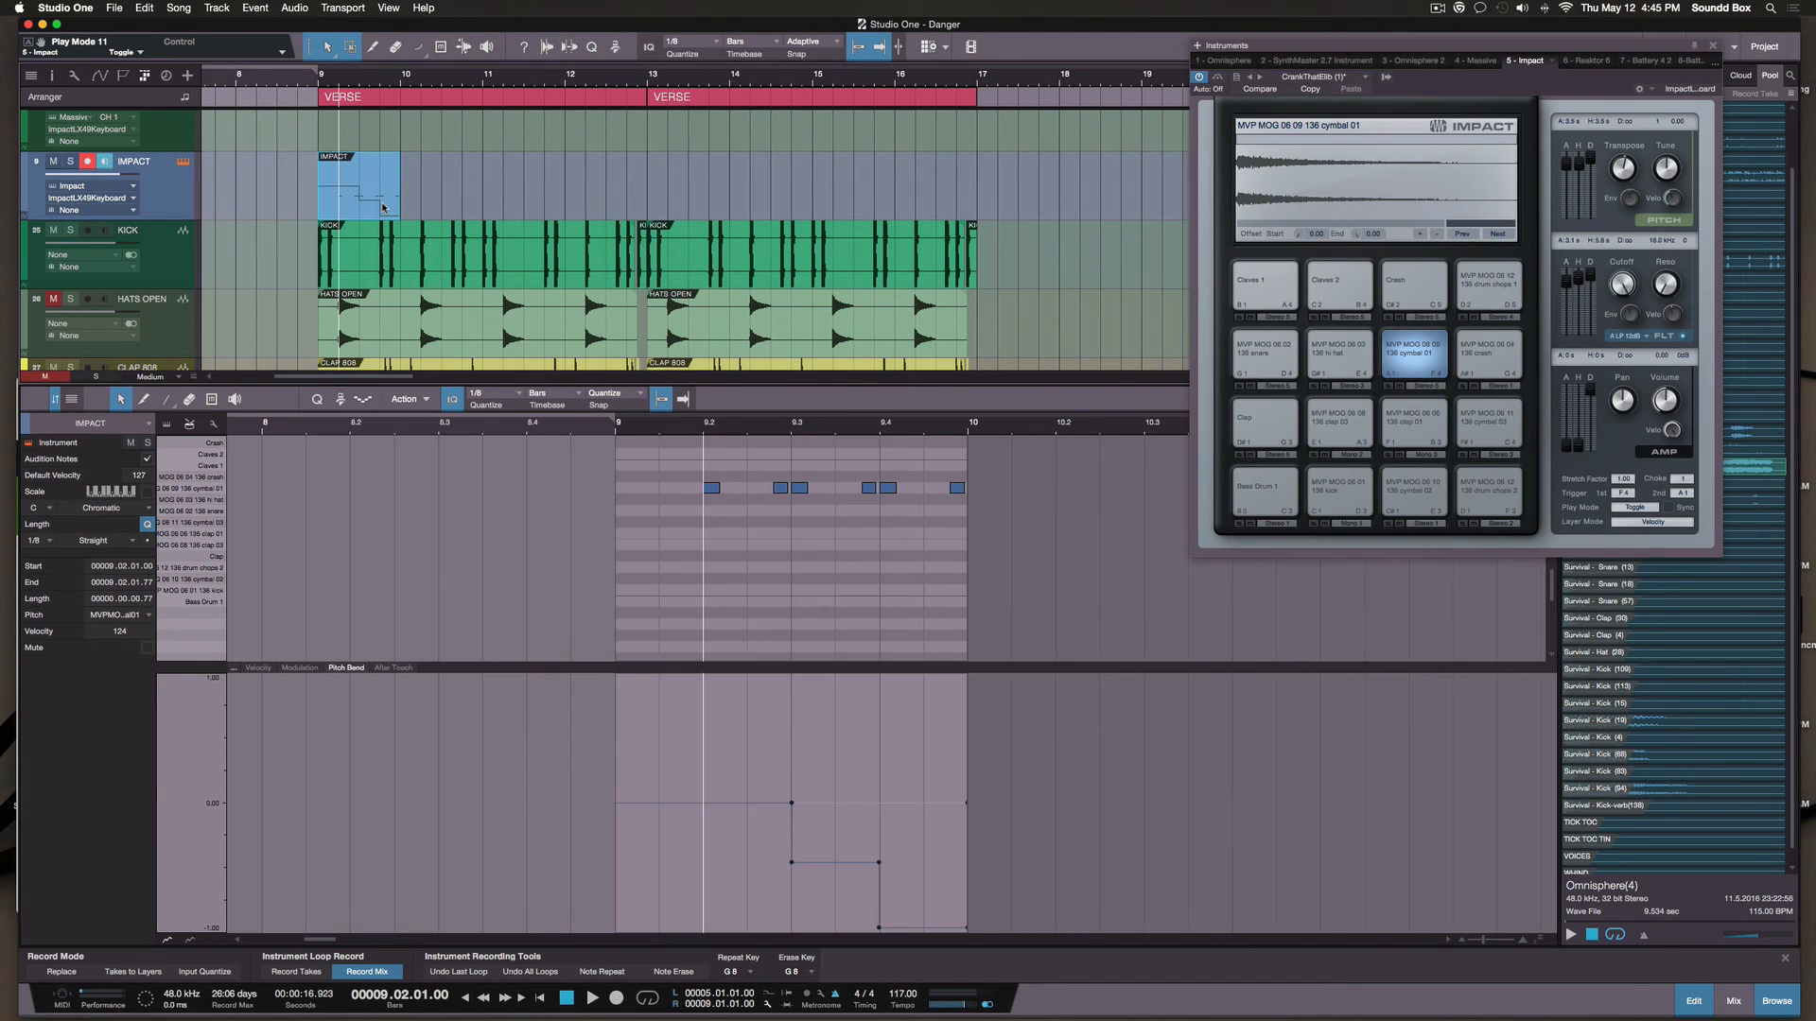
Duplicate the one-bar IMPACT event three times to fill up to bar 13 and play the repeats
key("d")
key("d")
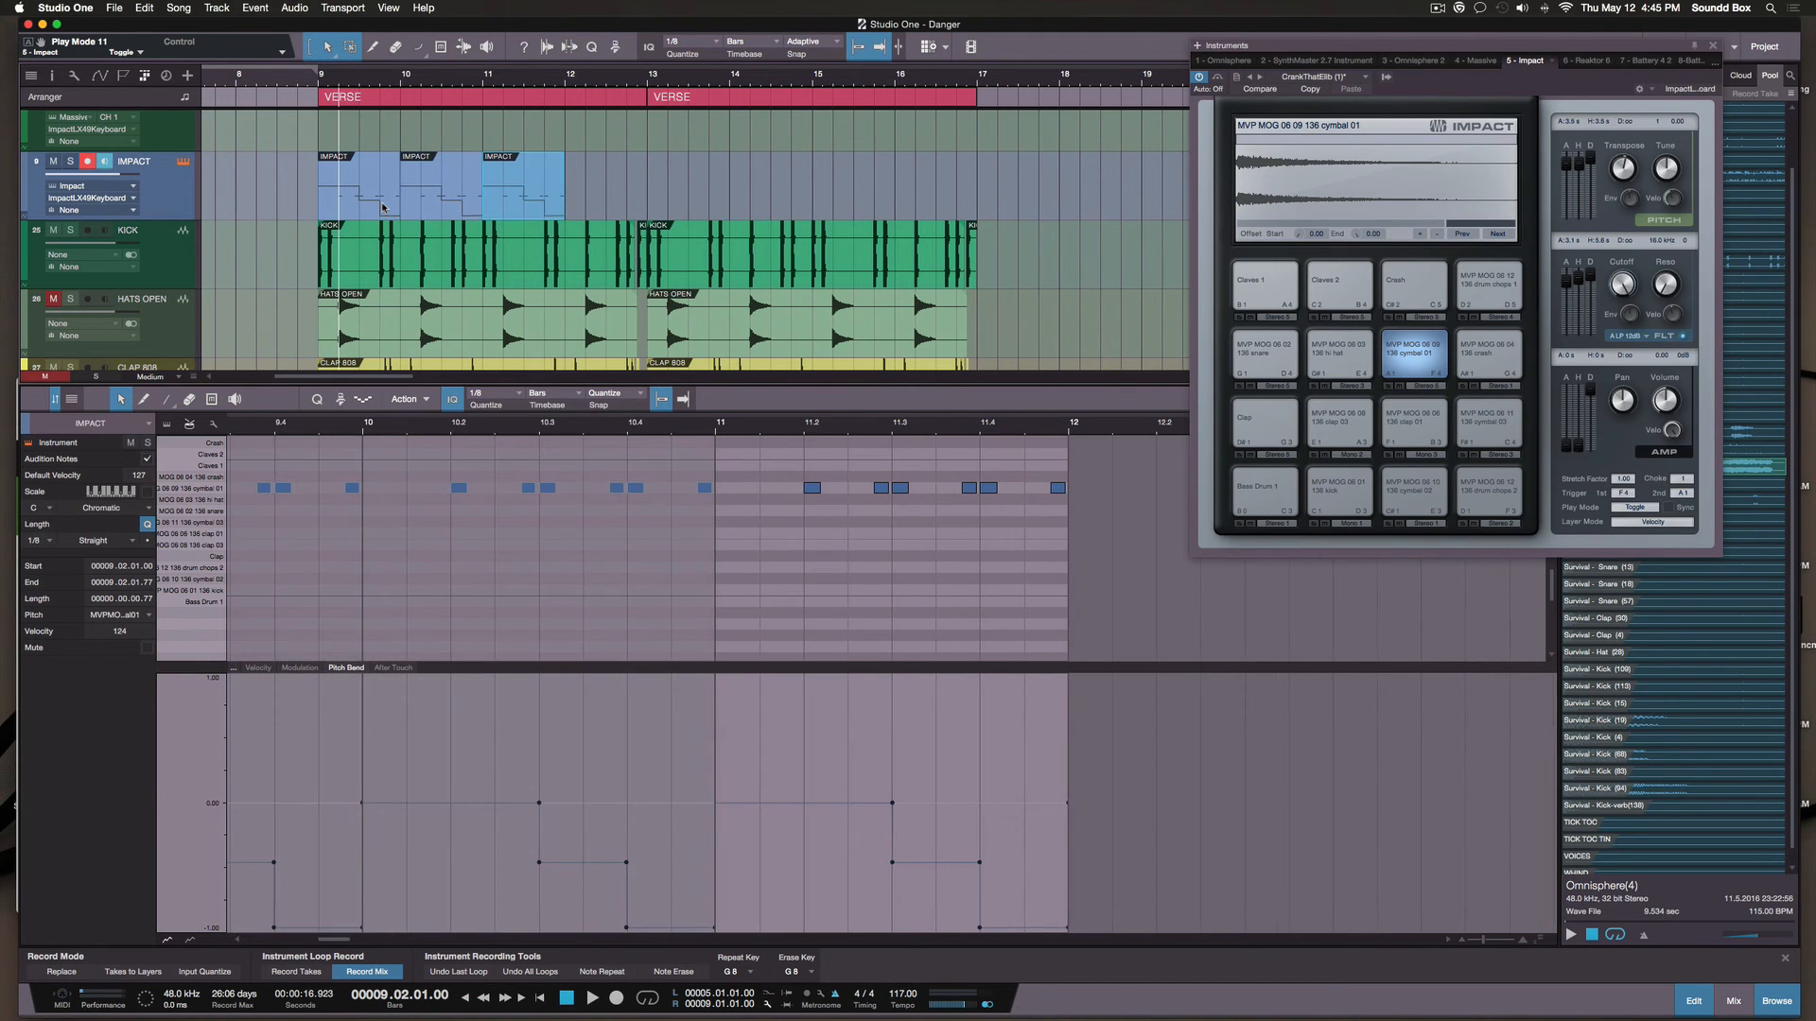
key("d")
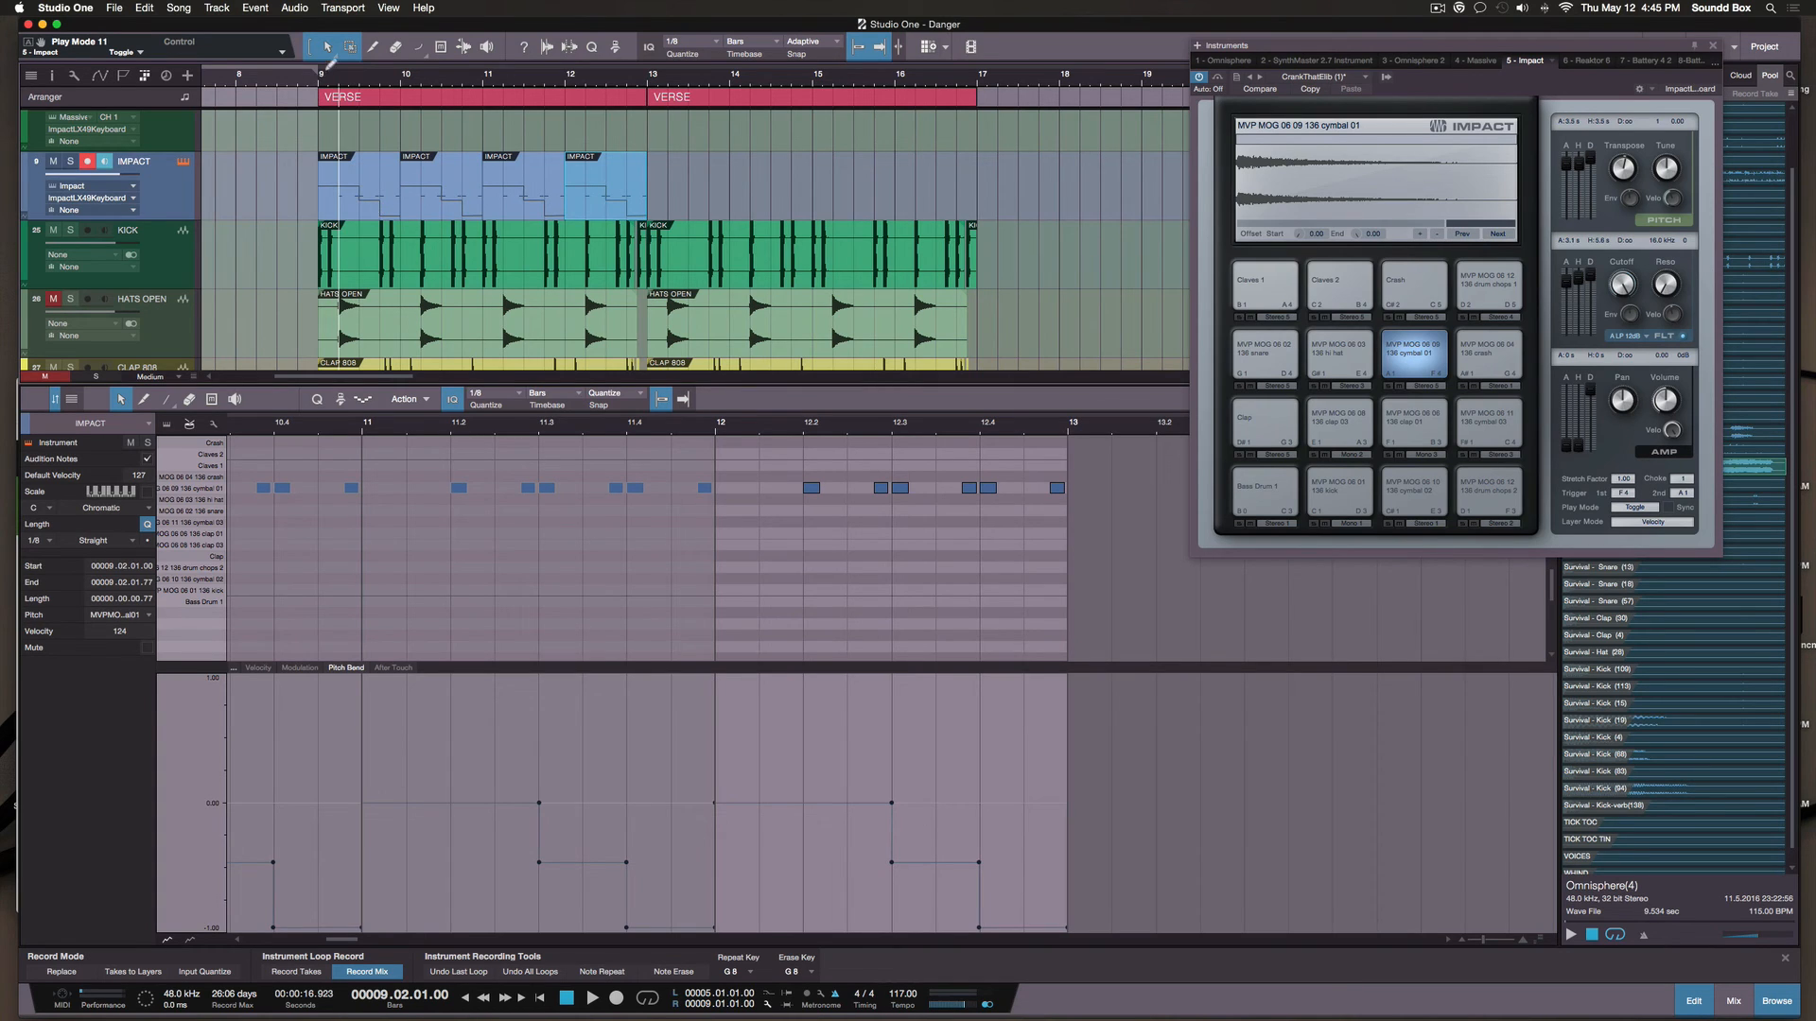
key("space")
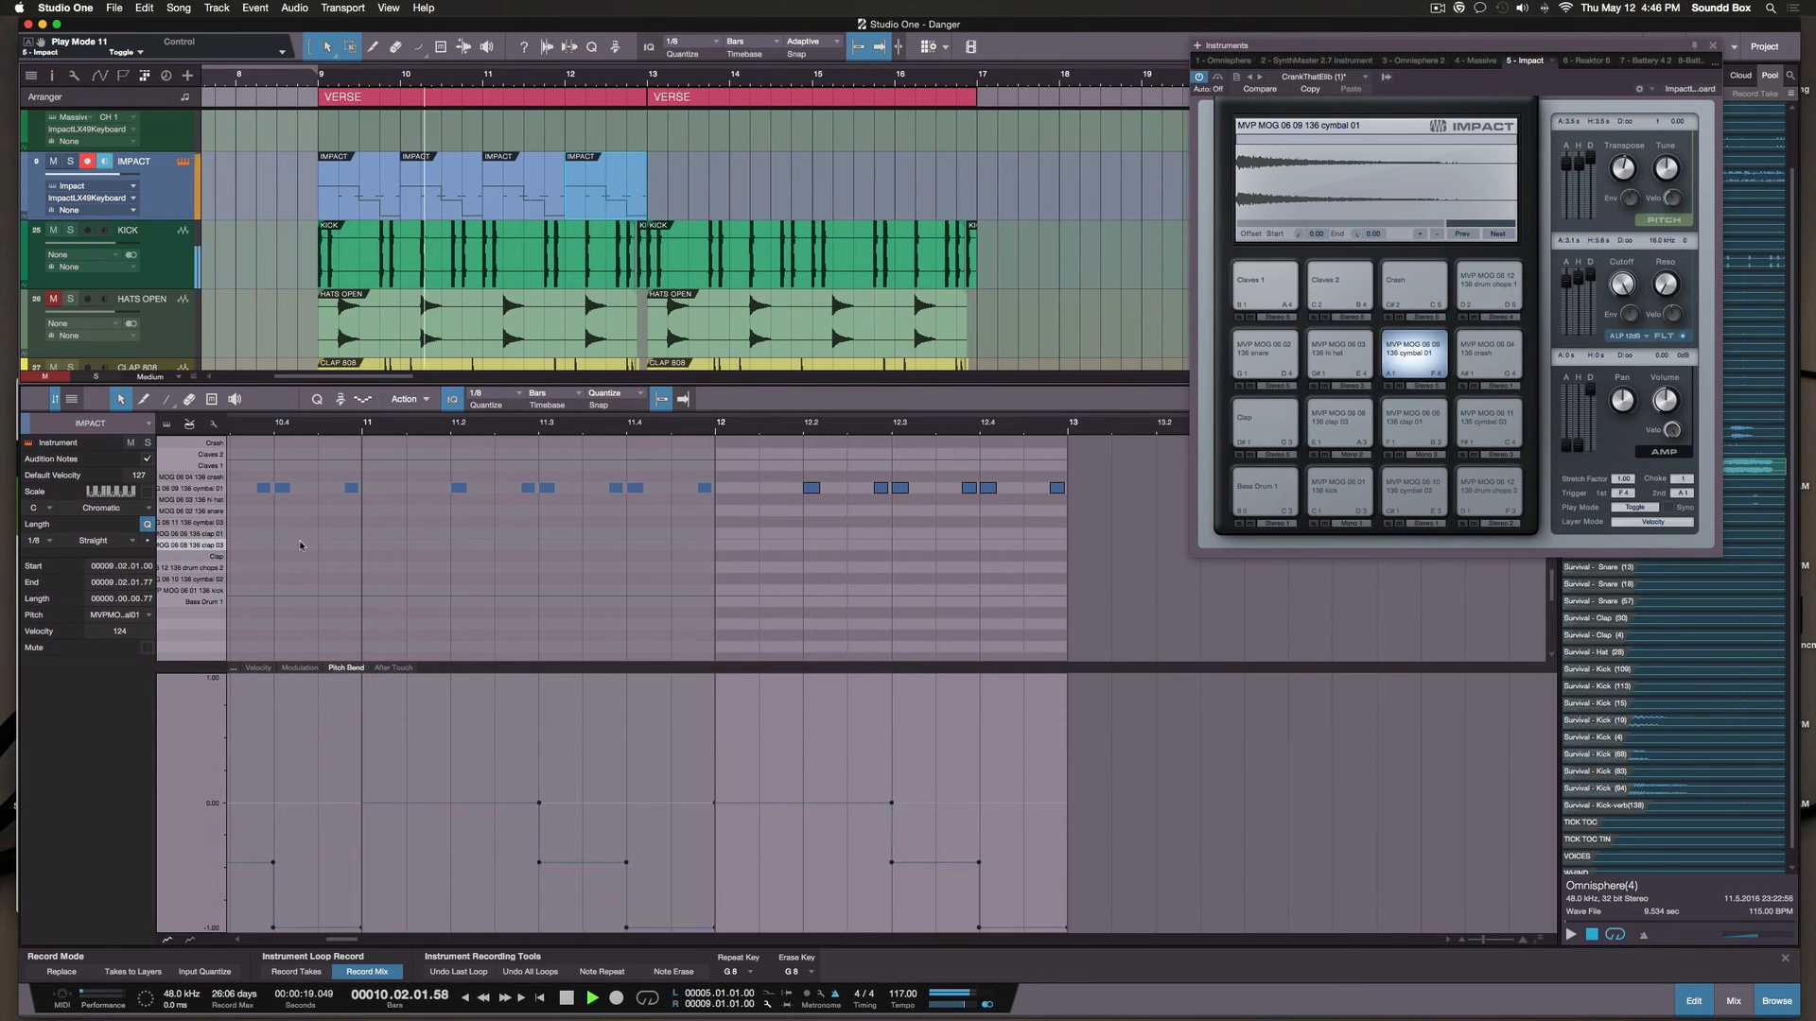
key("space")
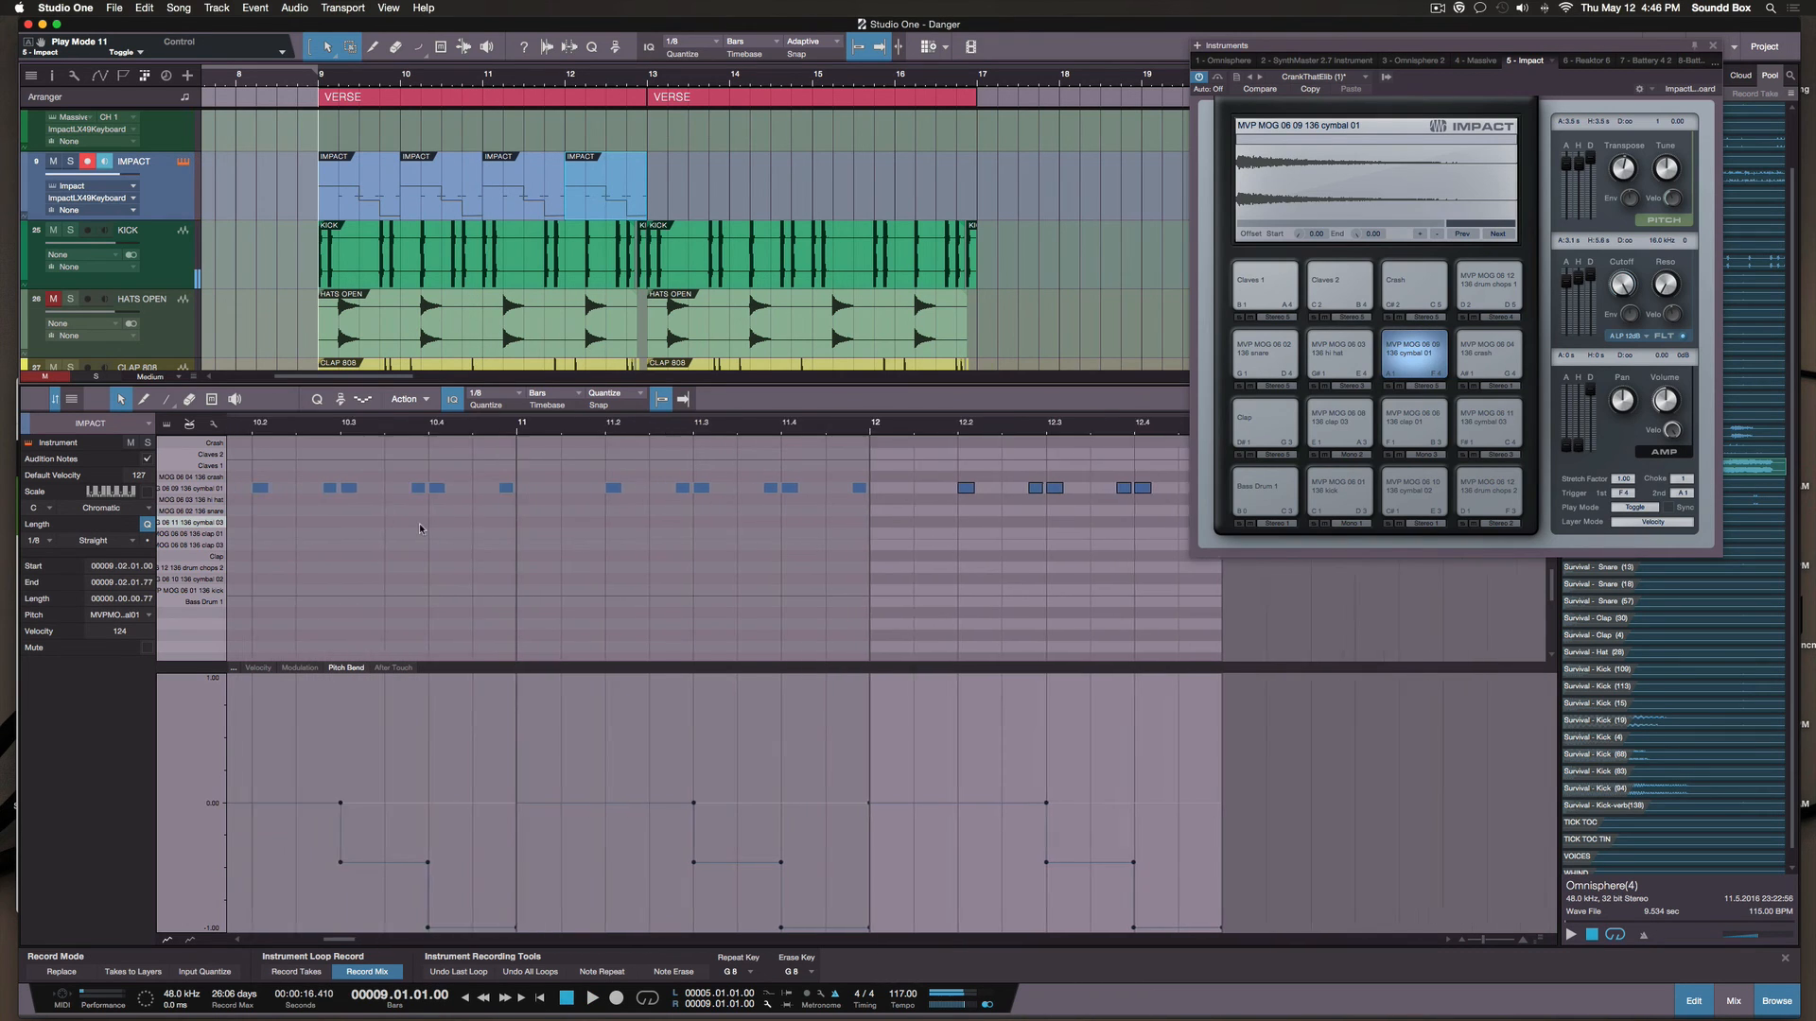
Undo the three duplications of the IMPACT event
key("super+z")
key("super+z")
key("super+z")
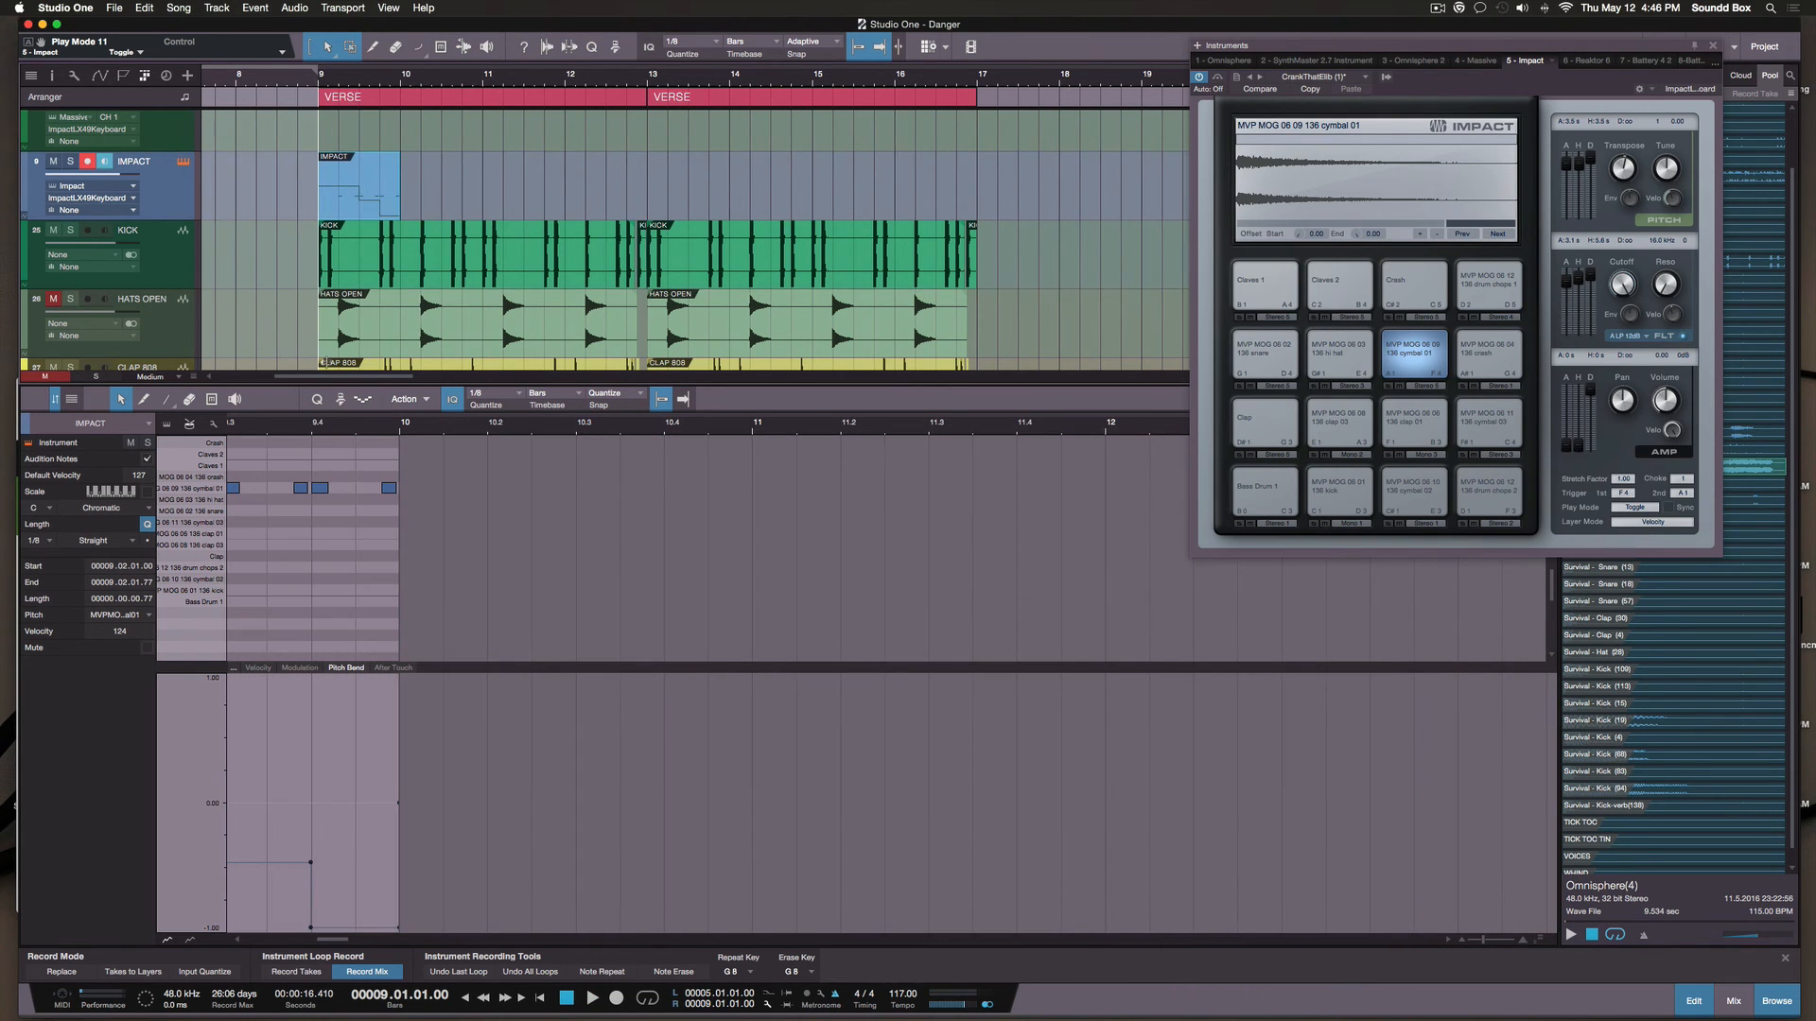
Mute the two cymbal 01 notes between beats 9.3 and 9.4 and play the pattern twice from bar 9
scroll(344, 507, "left", 5)
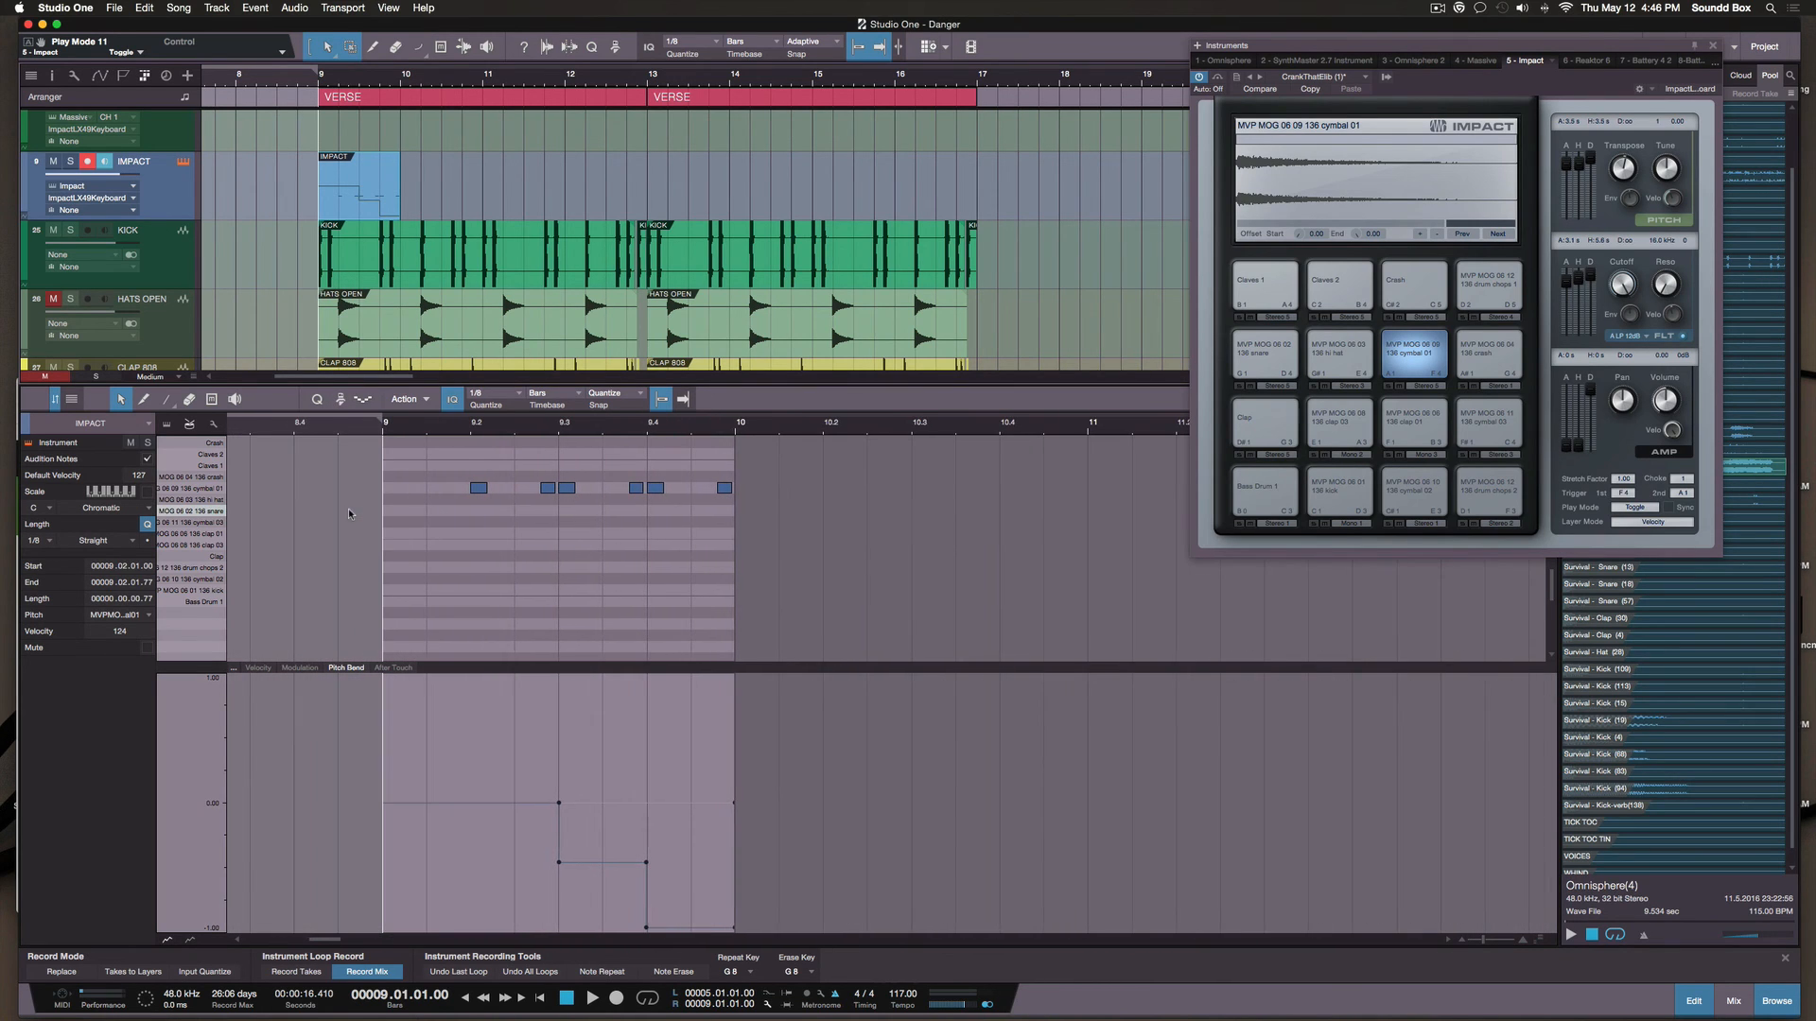
left_click_drag(558, 460, 637, 520)
key("shift+m")
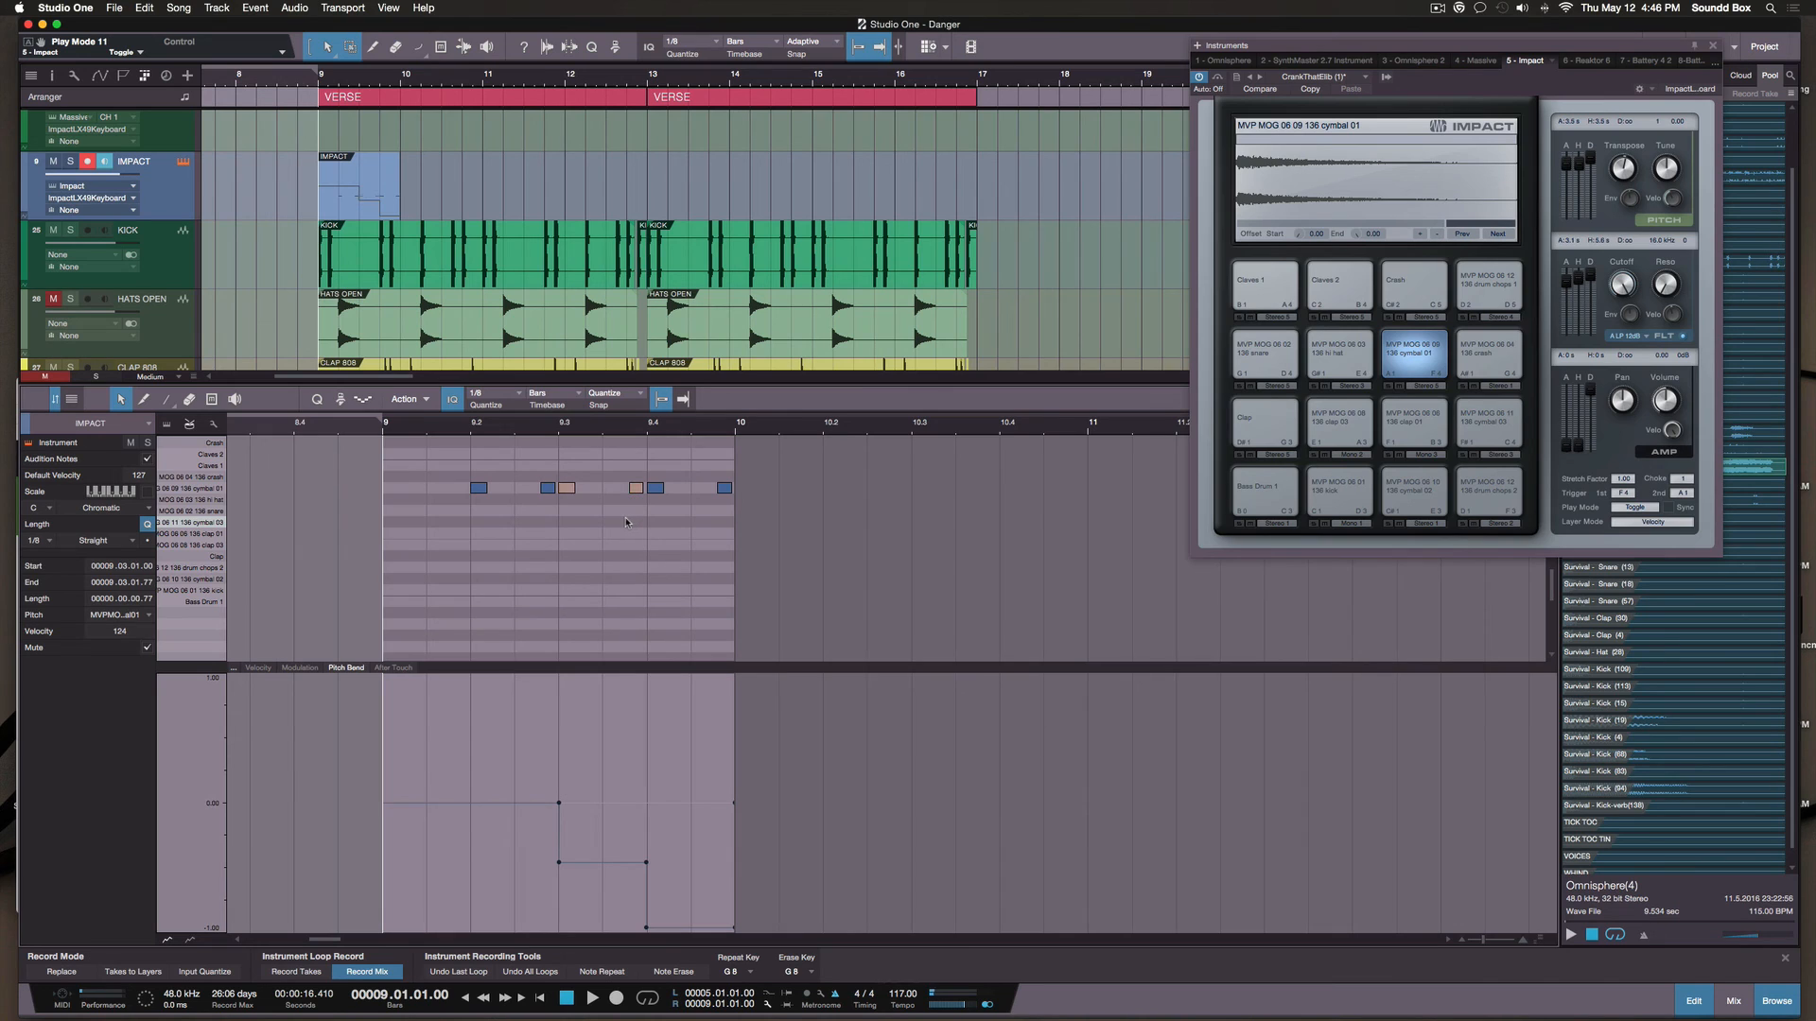
key("space")
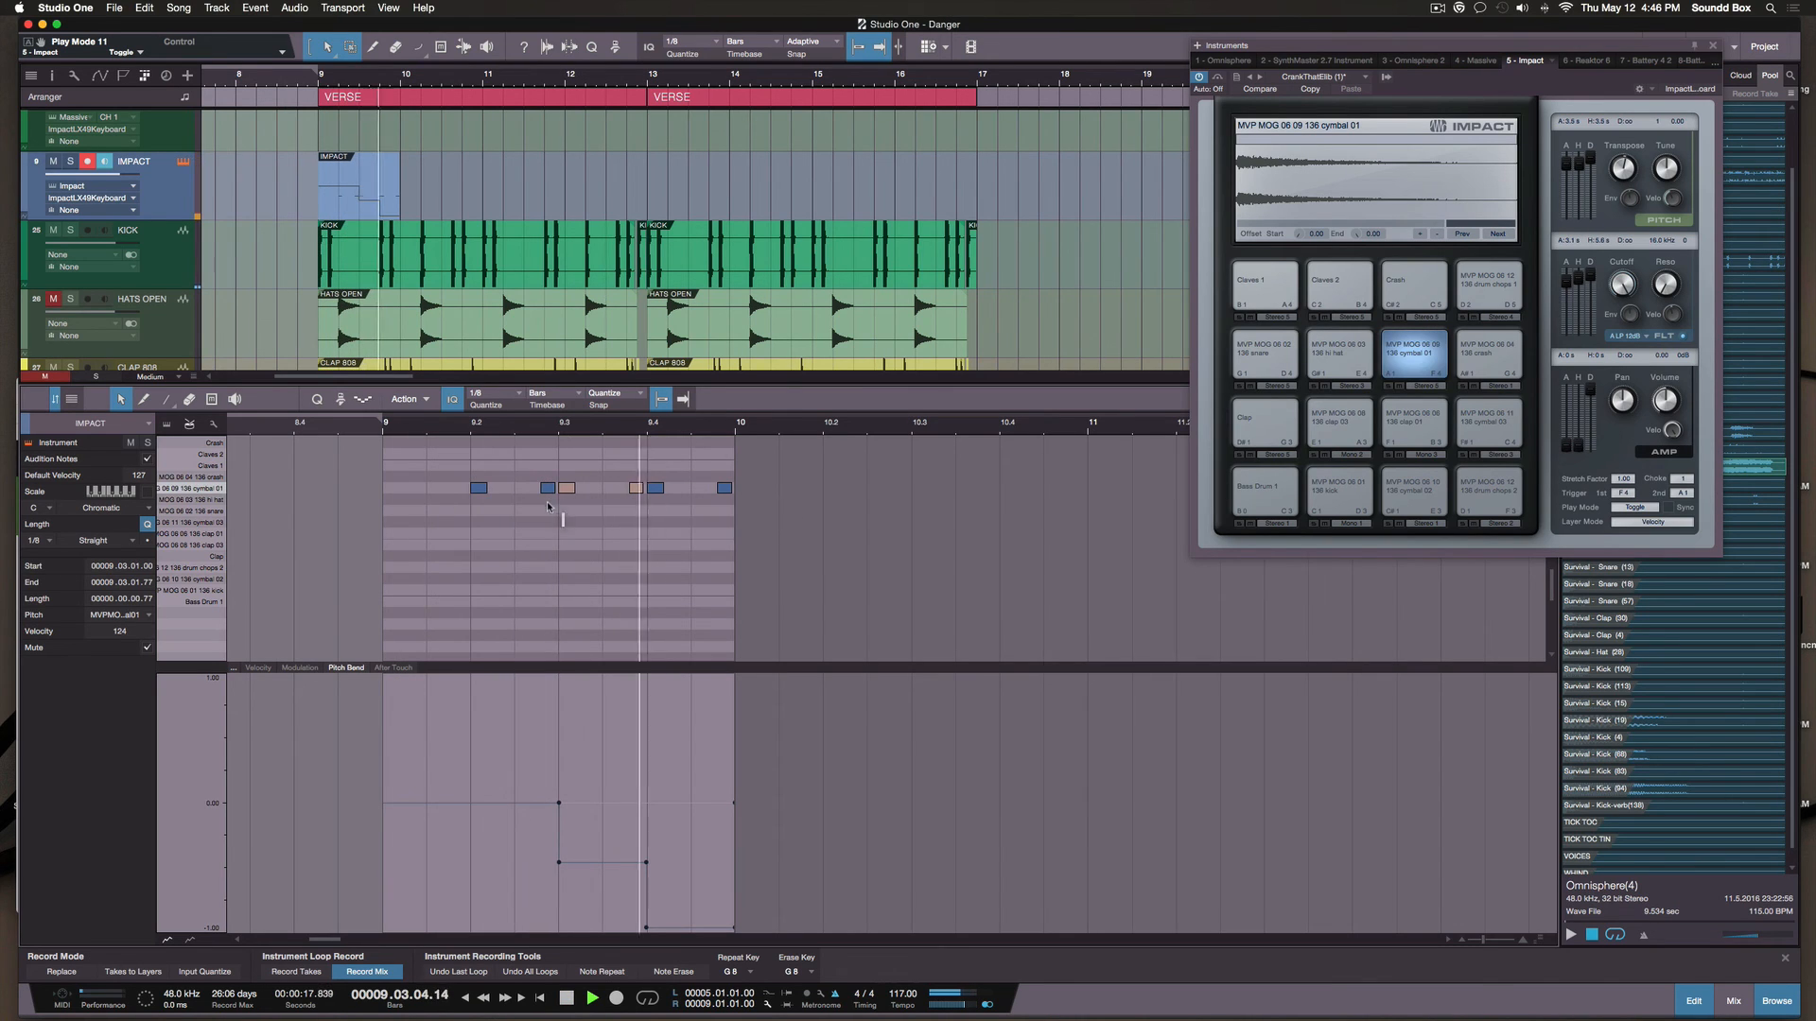
key("space")
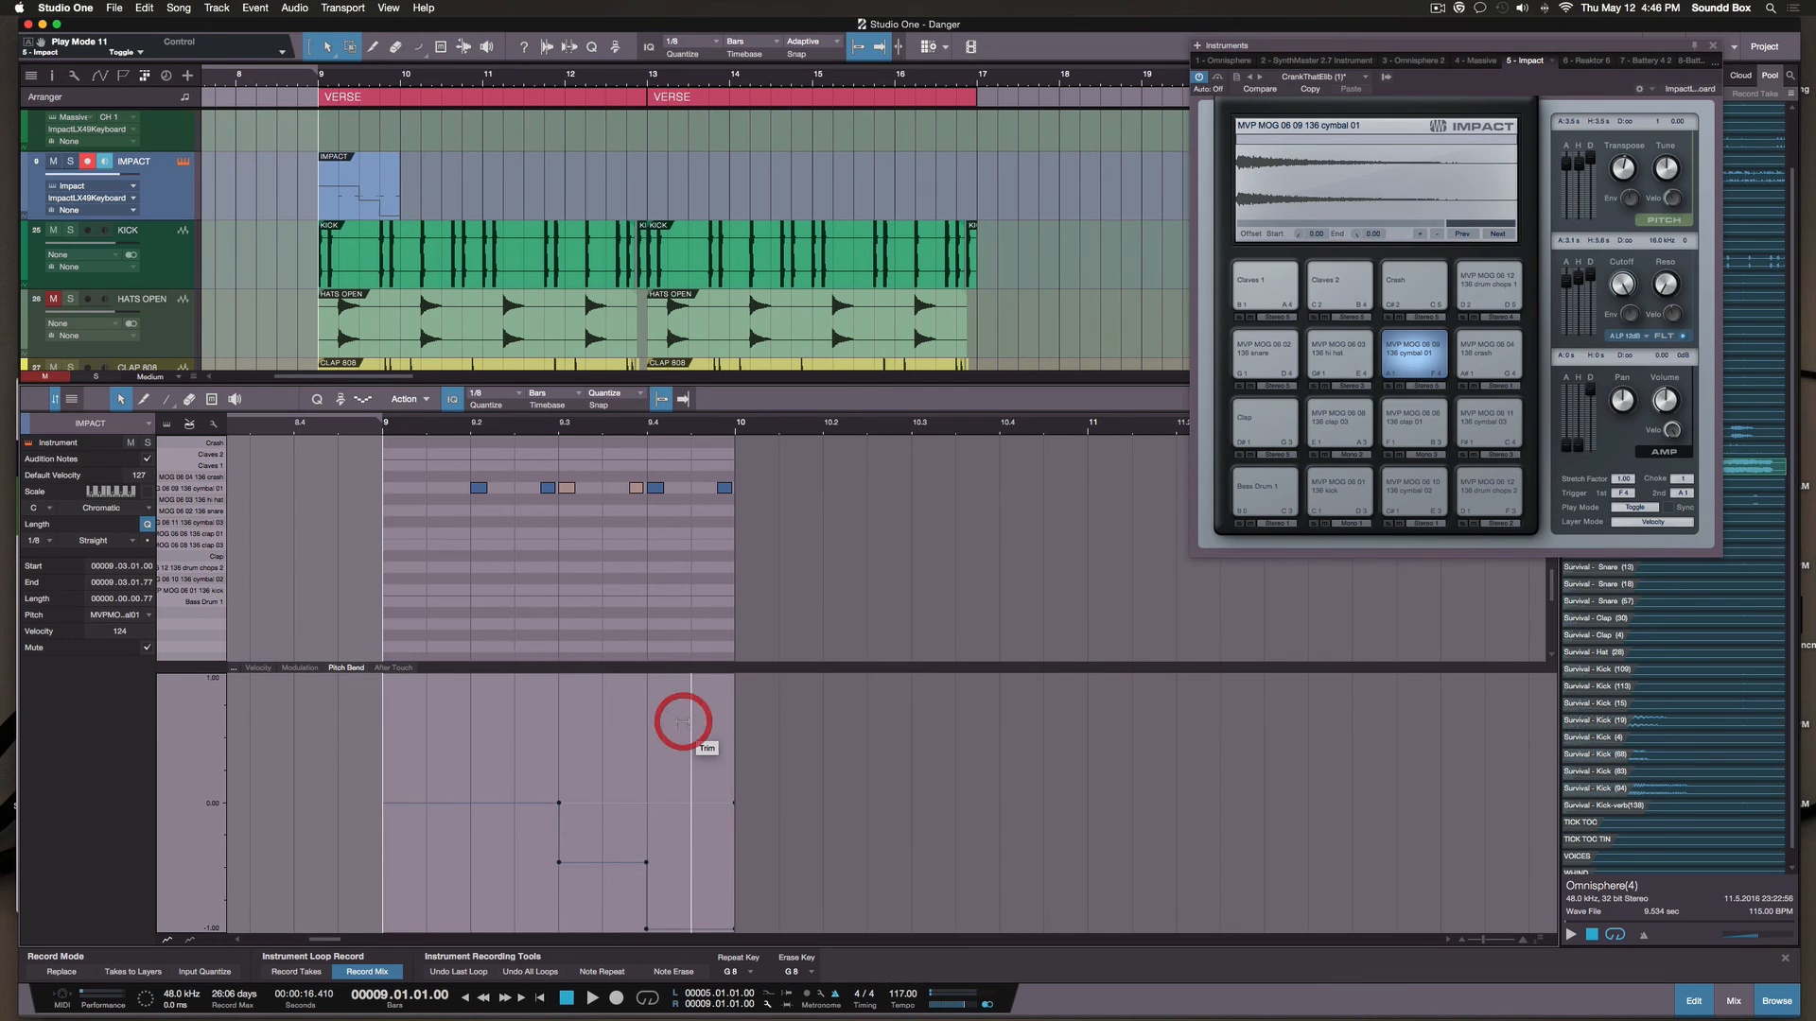
key("space")
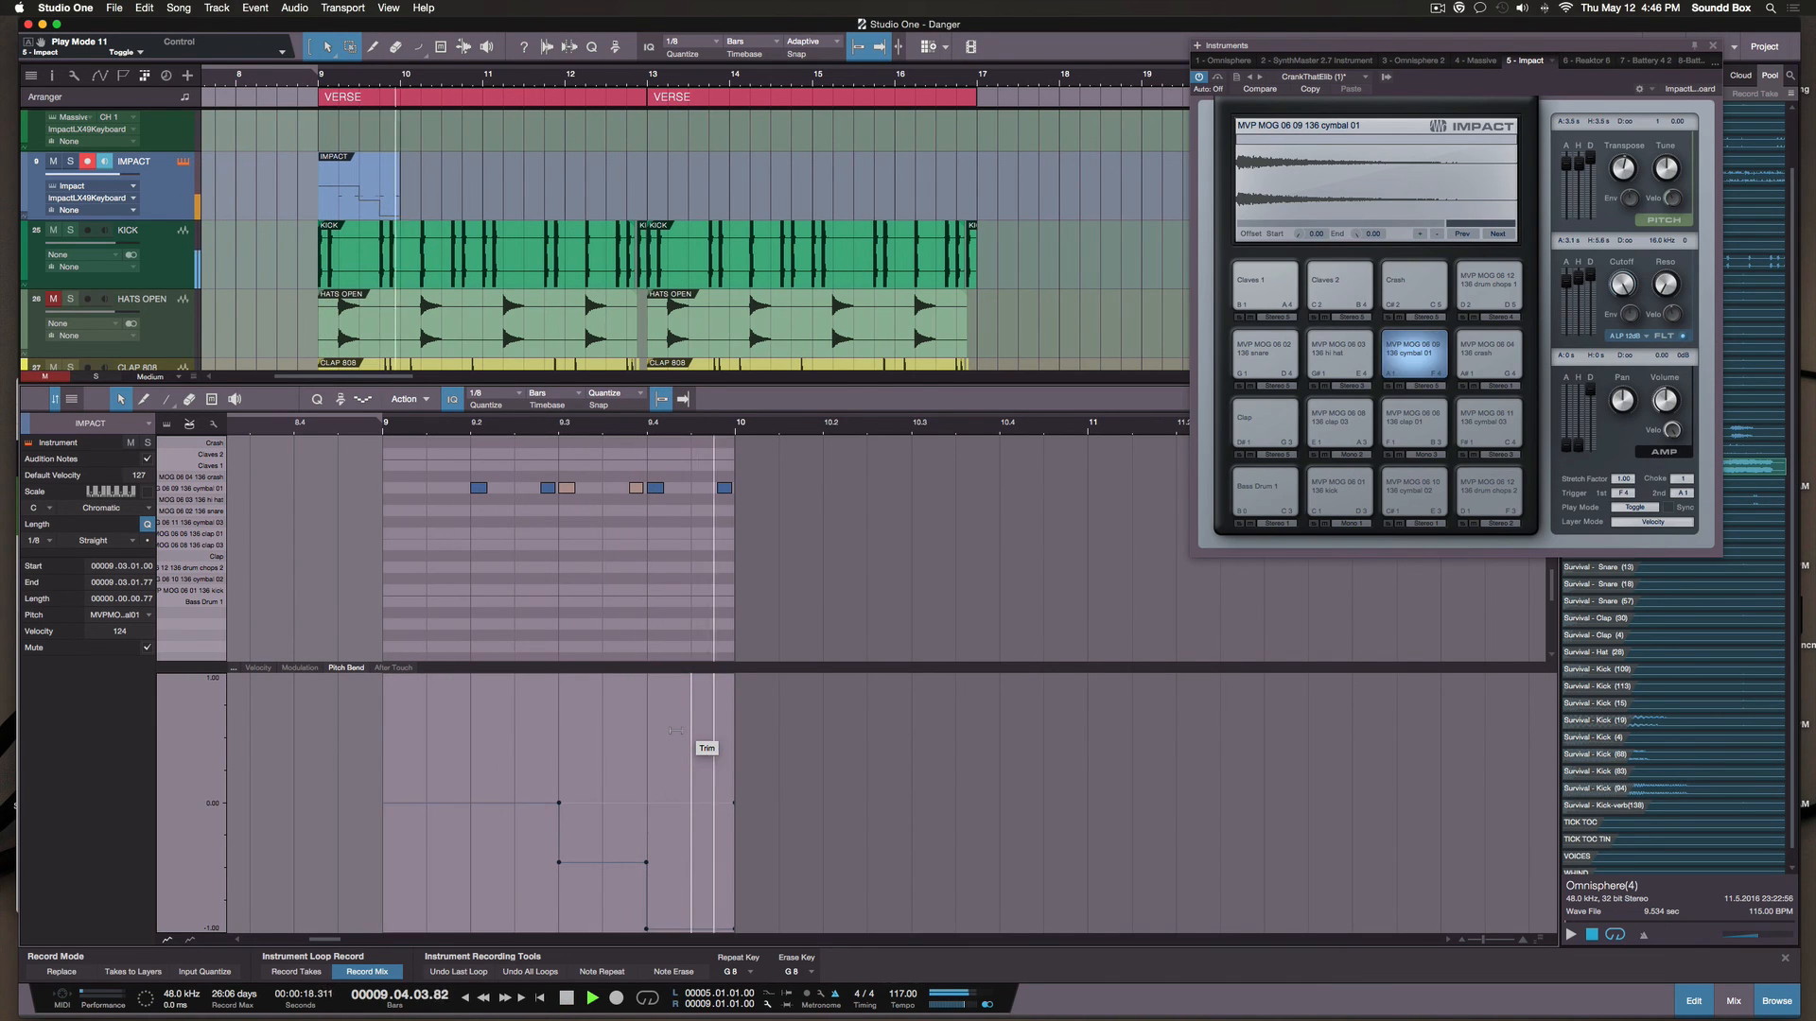
key("space")
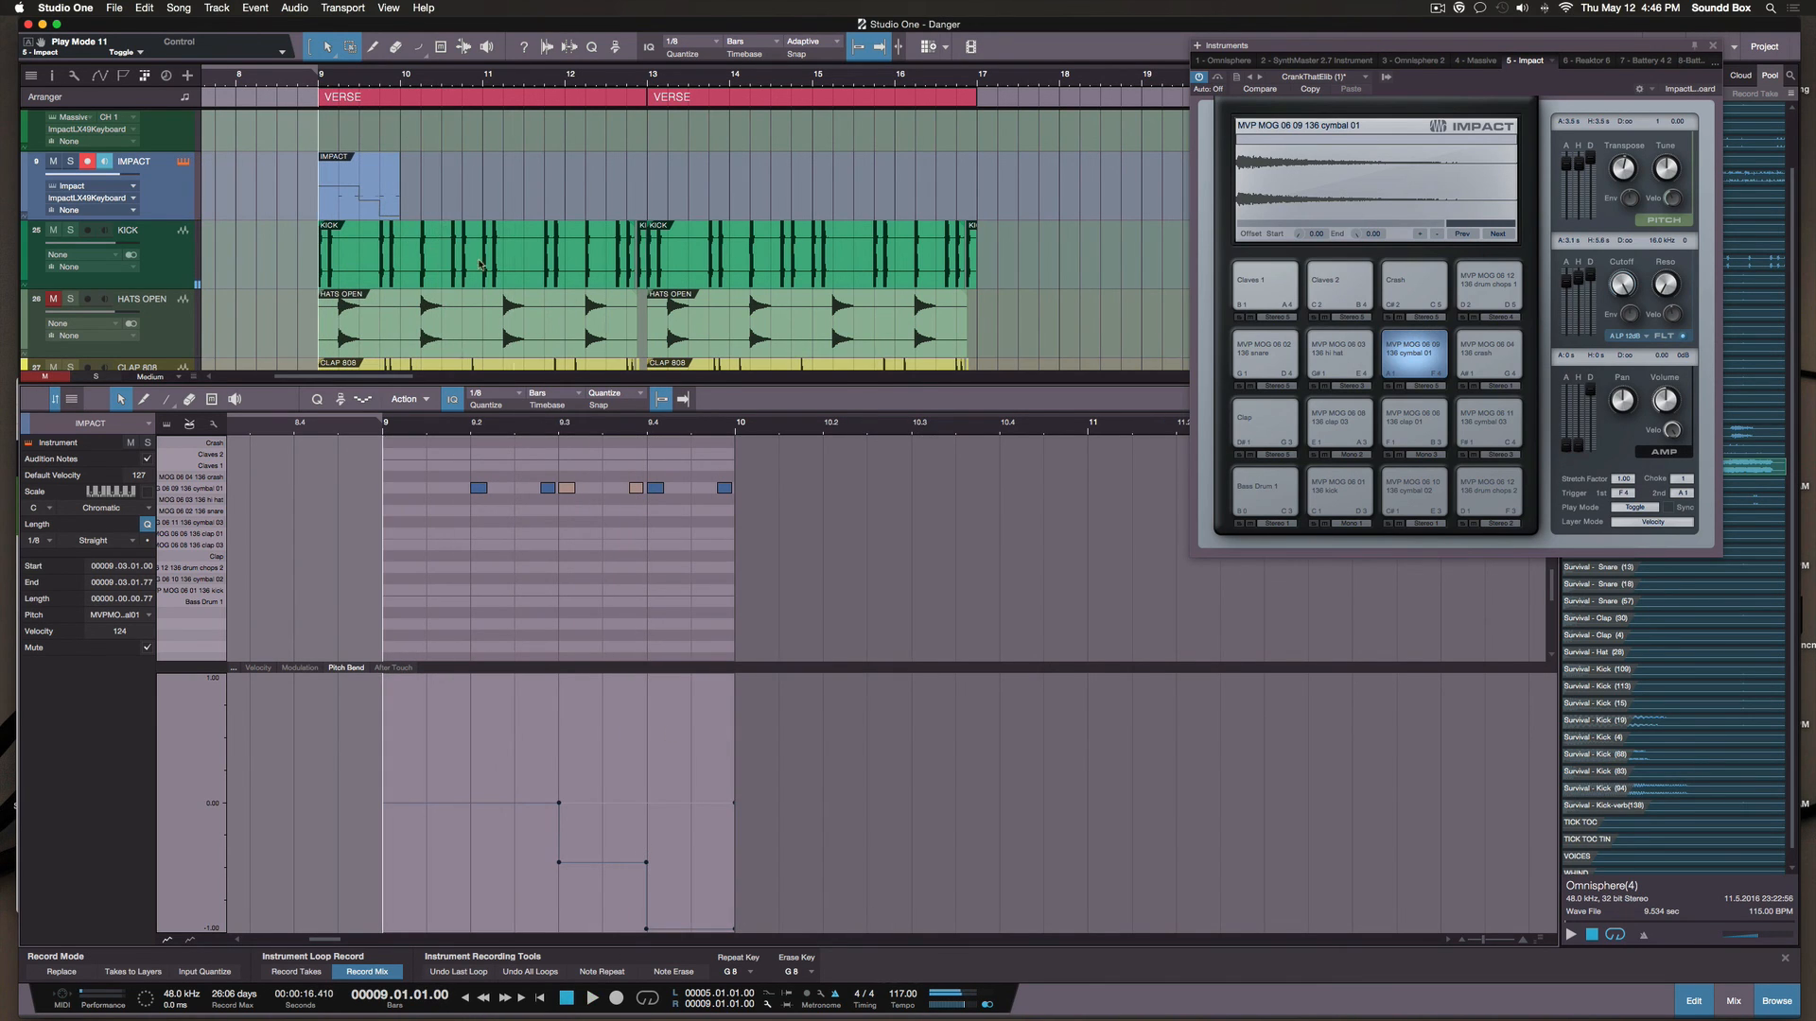
Duplicate the one-bar IMPACT event seven times so the pattern fills both verse sections up to bar 17
left_click(371, 207)
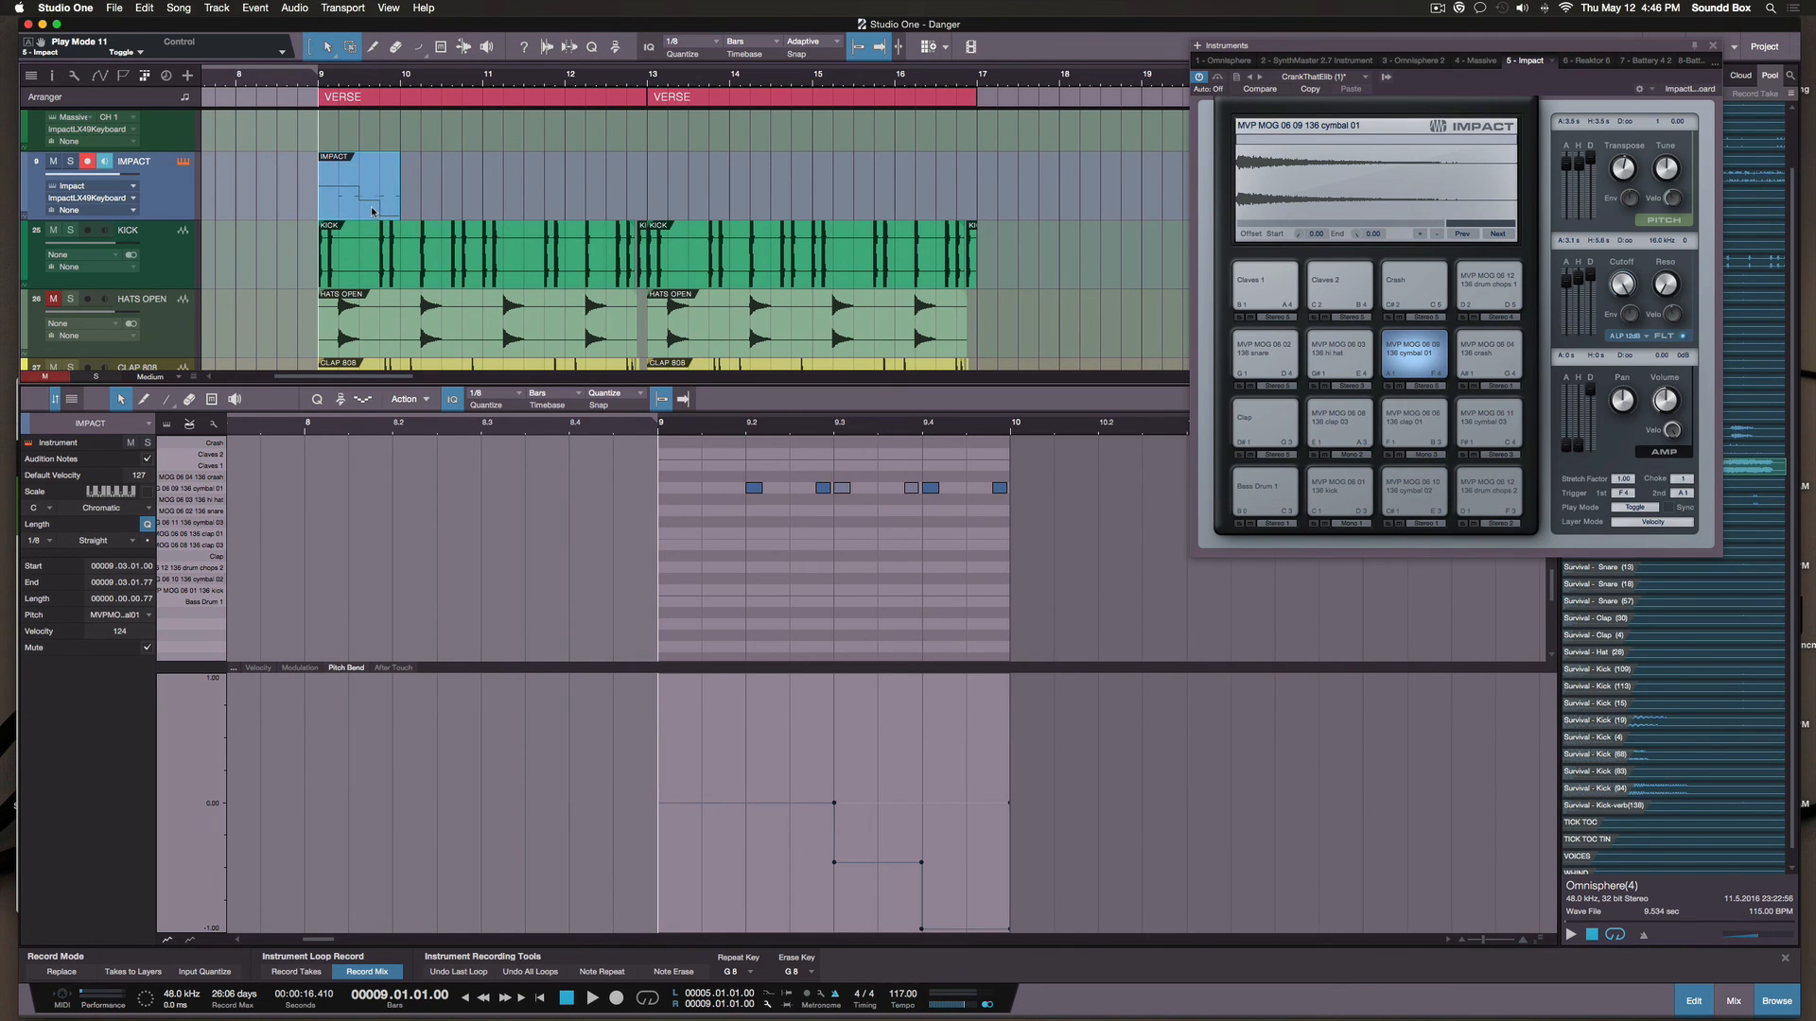
key("d")
key("d")
key("d")
key("d")
key("d")
key("d")
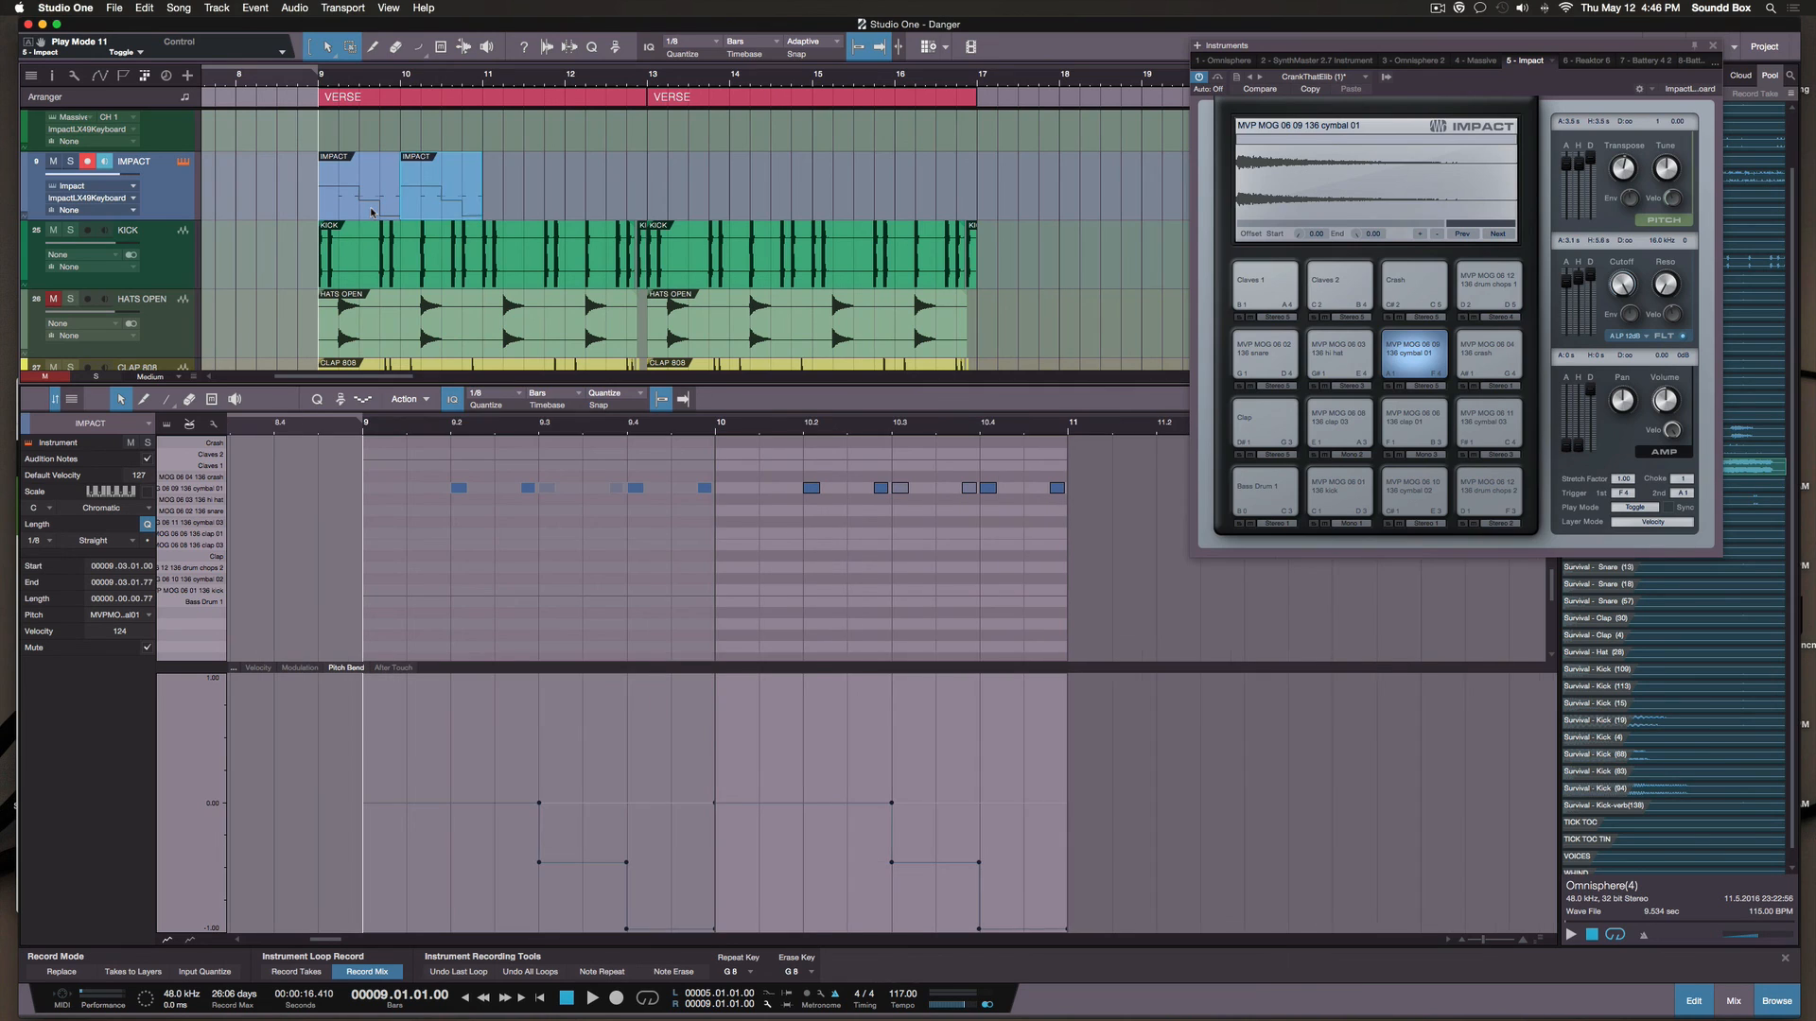
key("d")
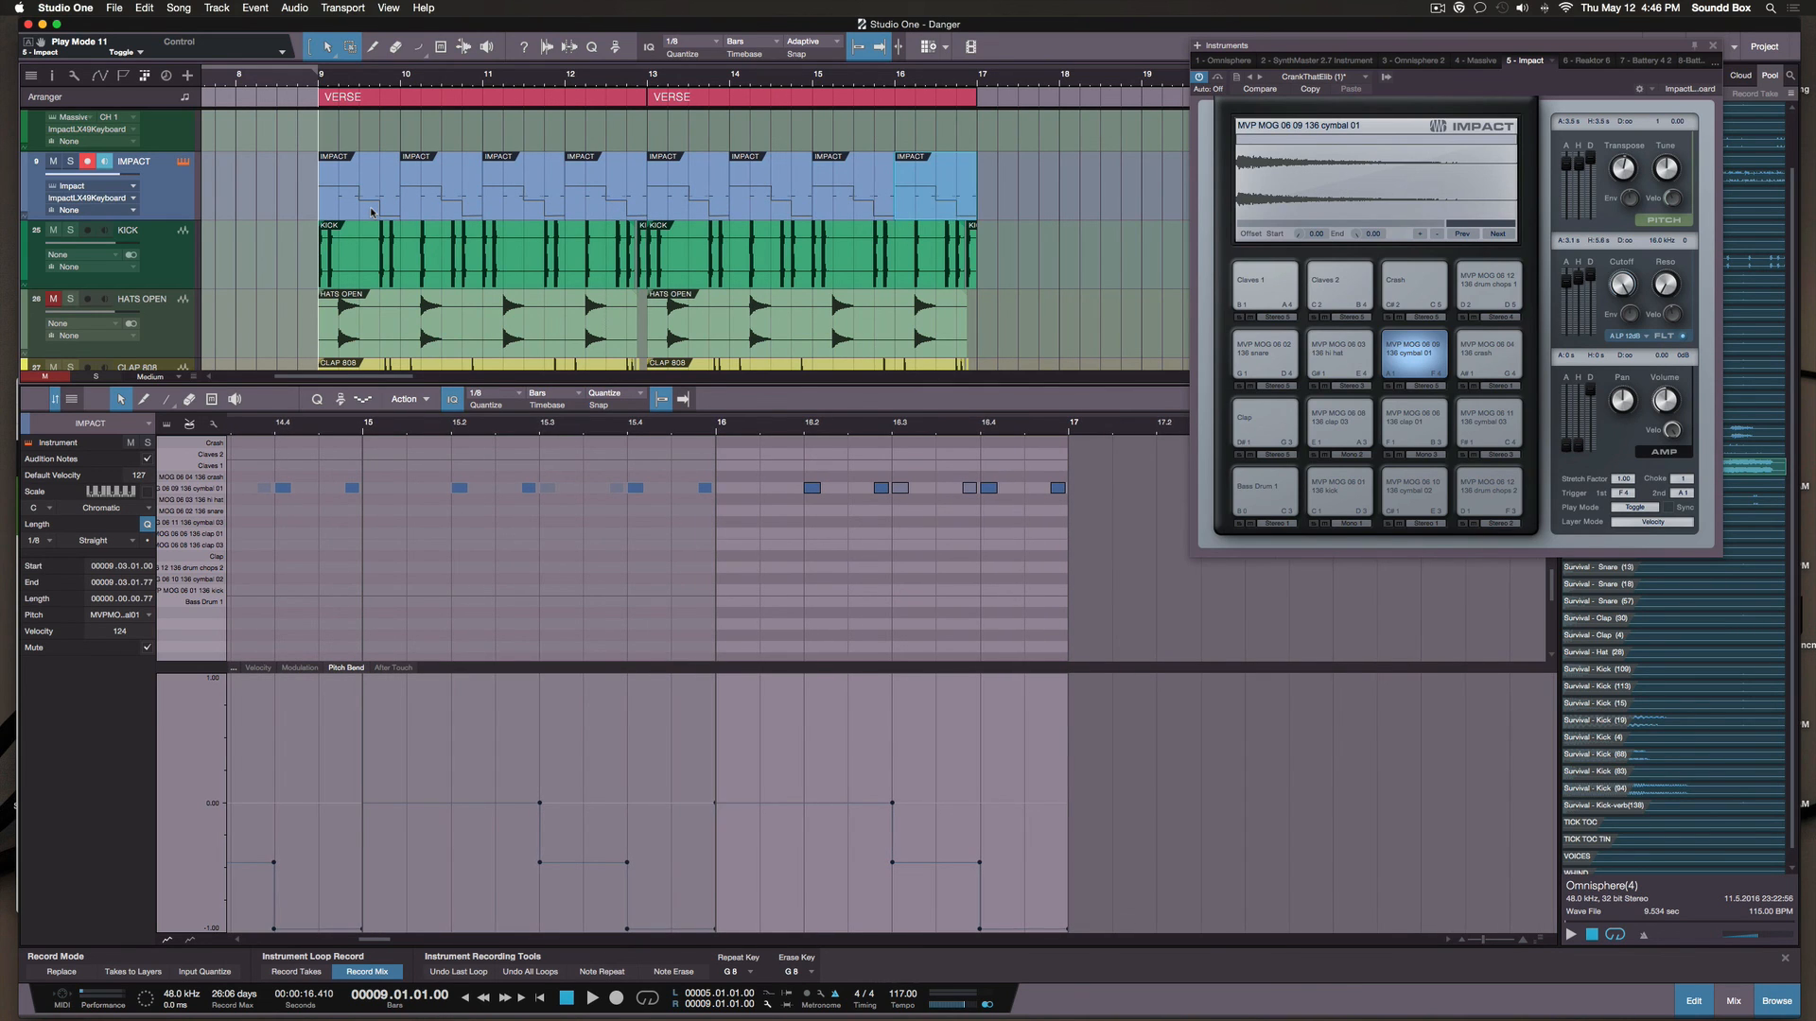